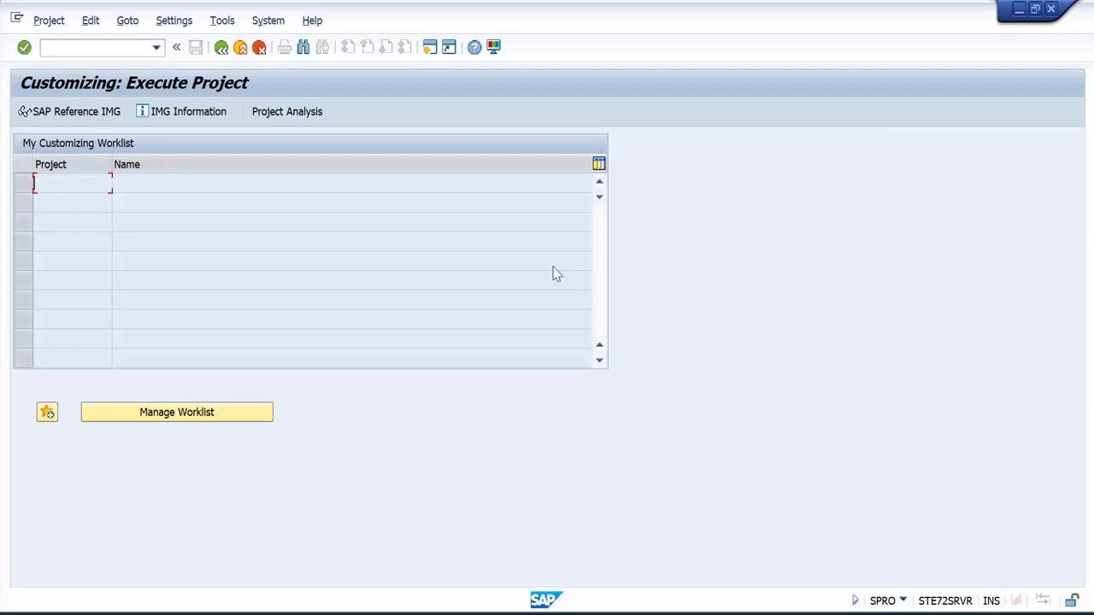
Start transaction WB01 and clear the plant, plant profile and reference plant fields
{"action": "left_click", "coordinate": [131, 47]}
{"action": "type", "text": "/nwb01"}
{"action": "key", "text": "Return"}
{"action": "key", "text": "Delete"}
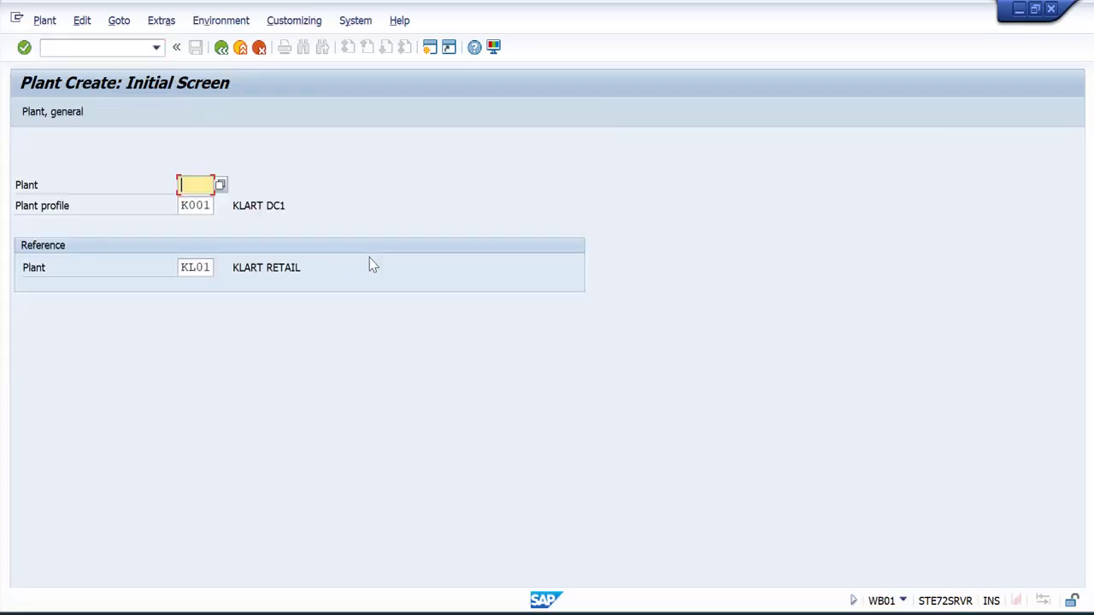
{"action": "key", "text": "Tab"}
{"action": "key", "text": "Delete"}
{"action": "key", "text": "Tab"}
{"action": "key", "text": "Delete"}
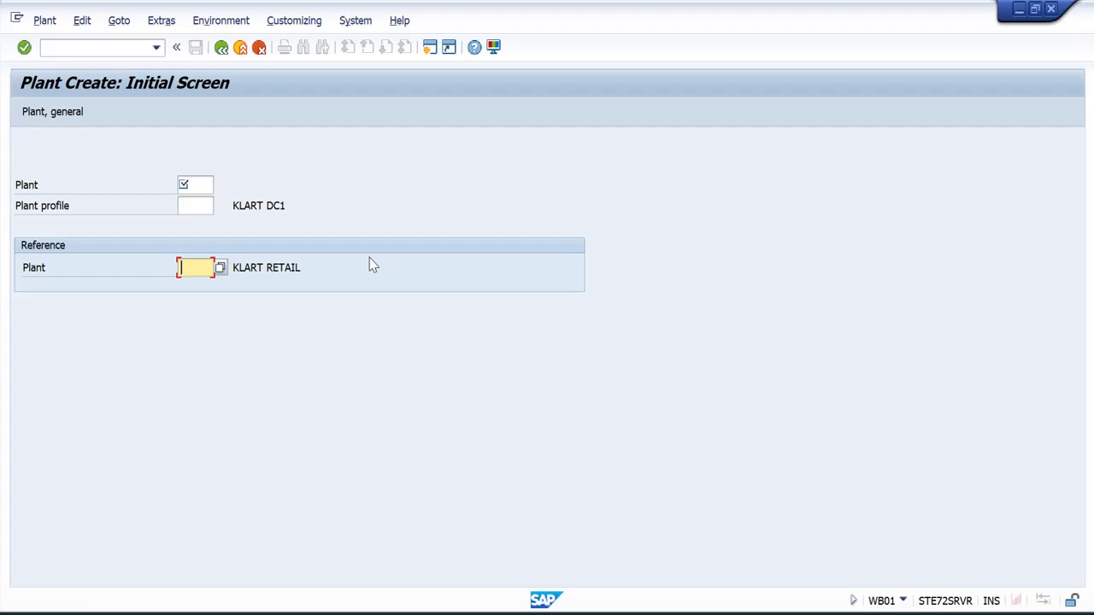
{"action": "left_click", "coordinate": [278, 267]}
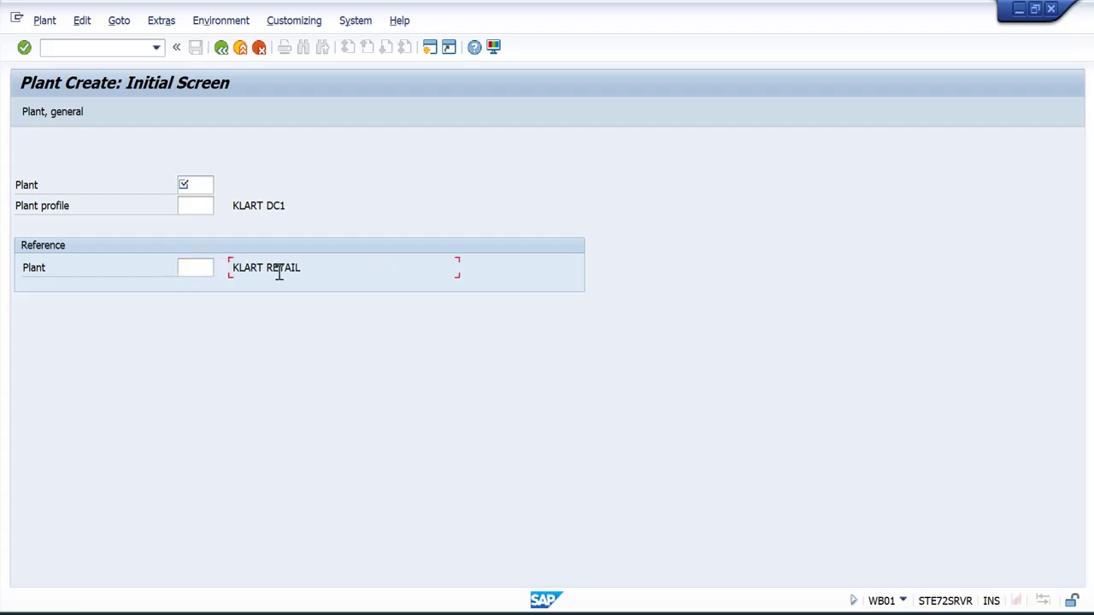
Enter KL01 as the plant to create and assign it plant profile K001 (KLART DC1)
{"action": "left_click", "coordinate": [200, 186]}
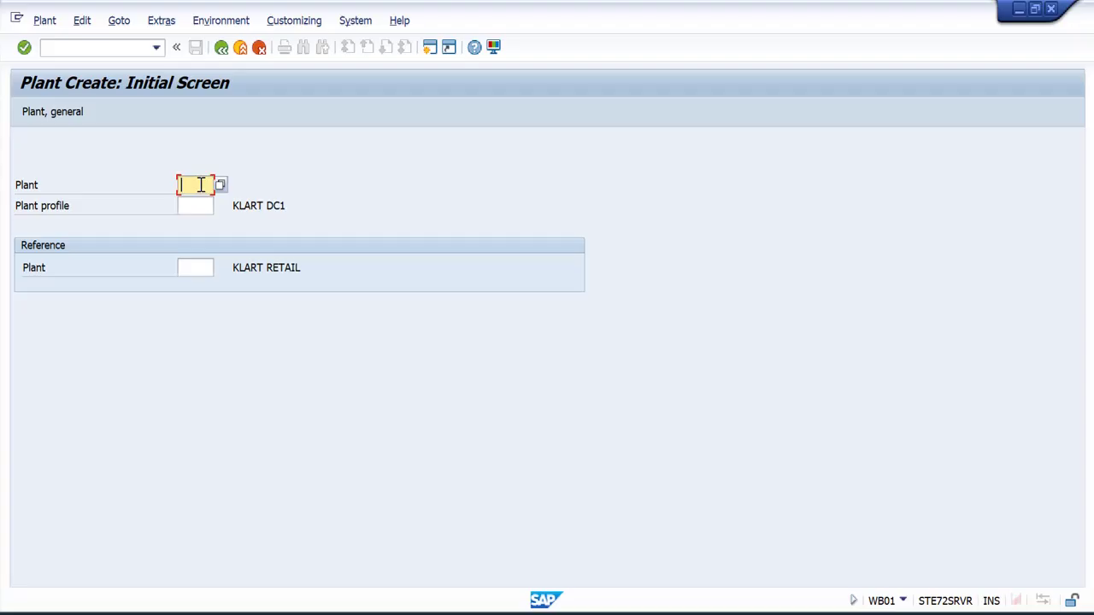
{"action": "type", "text": "KL01"}
{"action": "left_click", "coordinate": [201, 204]}
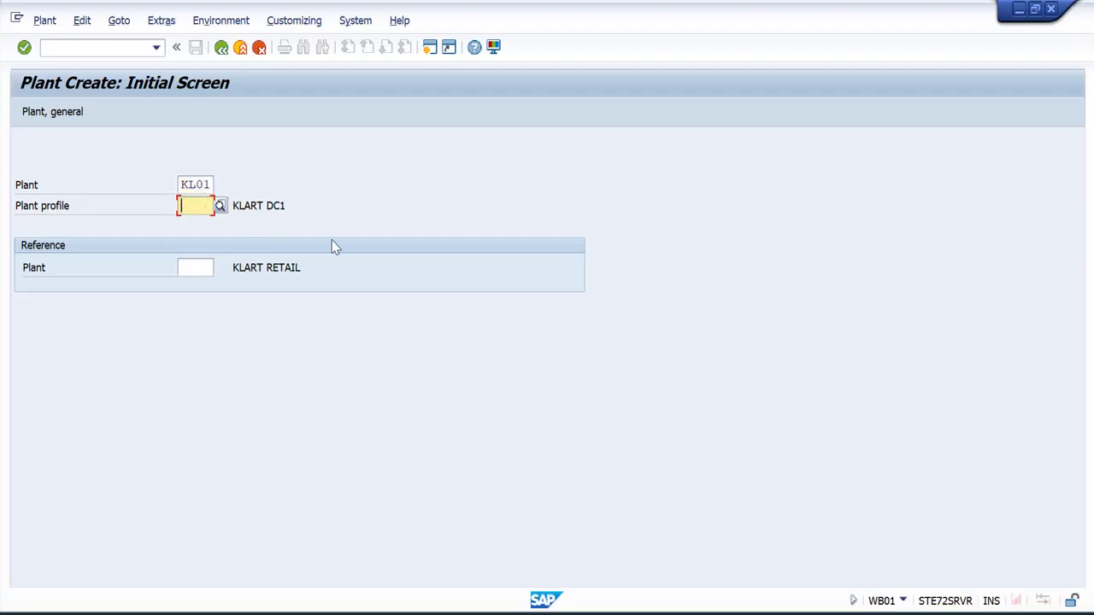
{"action": "type", "text": "KL0"}
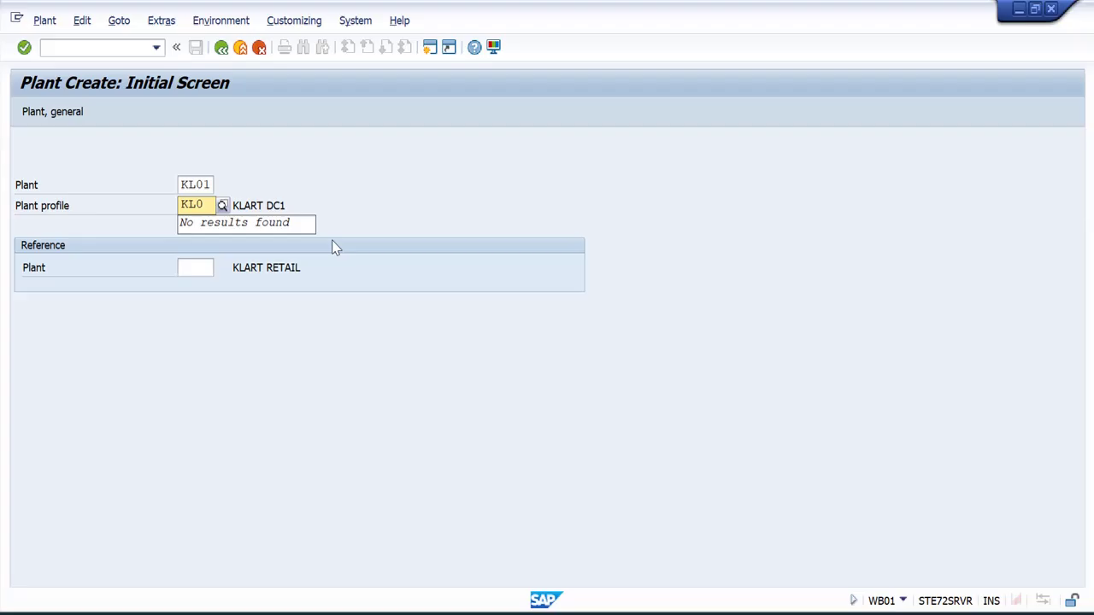
{"action": "key", "text": "BackSpace"}
{"action": "key", "text": "BackSpace"}
{"action": "type", "text": "001"}
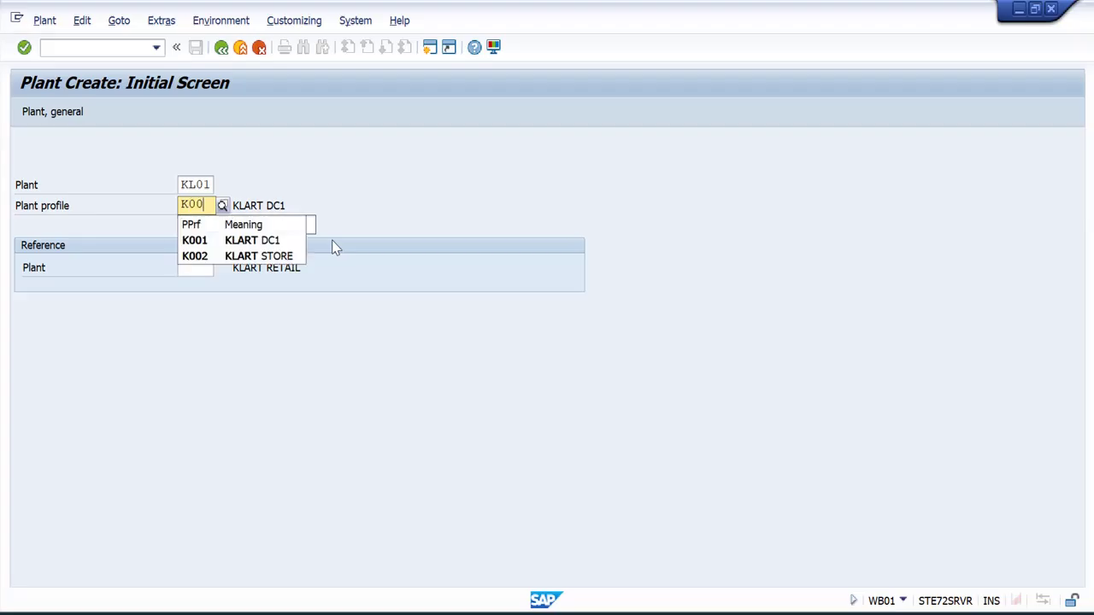
{"action": "left_click", "coordinate": [260, 239]}
{"action": "left_click", "coordinate": [243, 203]}
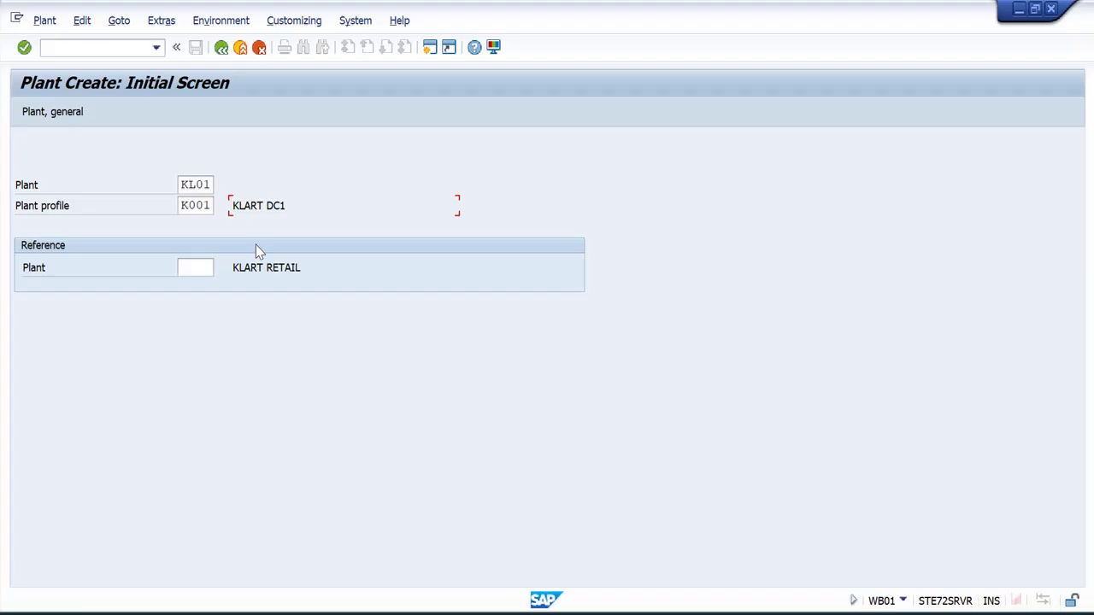
Enter KL01 as the reference plant
{"action": "left_click", "coordinate": [193, 266]}
{"action": "type", "text": "KL"}
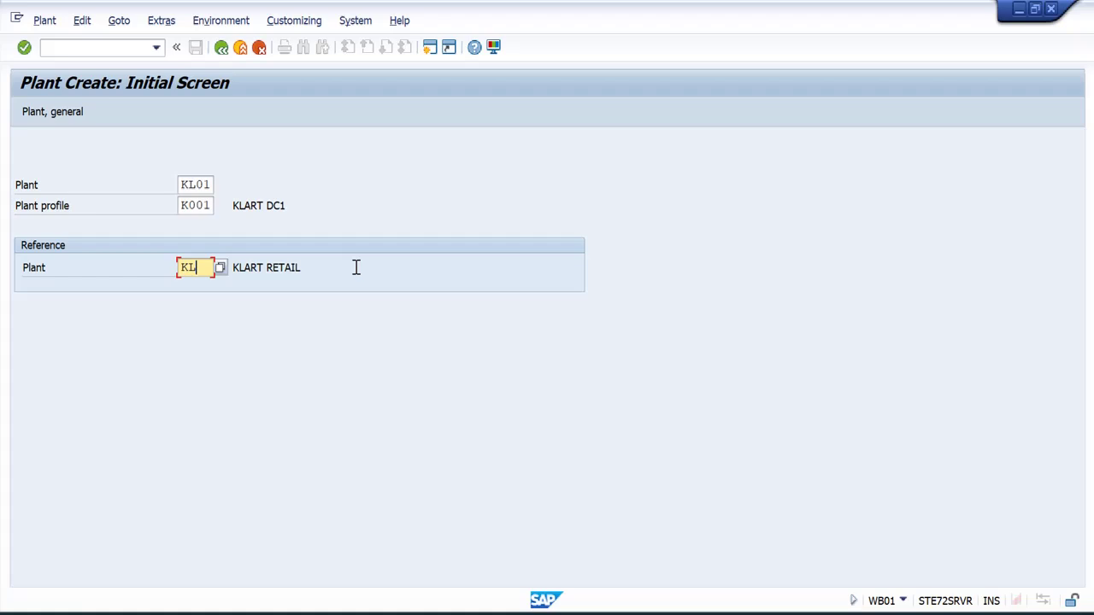
{"action": "type", "text": "01"}
Switch to the SAP Easy Access session and open the SAP Reference IMG through the SPRO favorite
{"action": "mouse_move", "coordinate": [670, 613]}
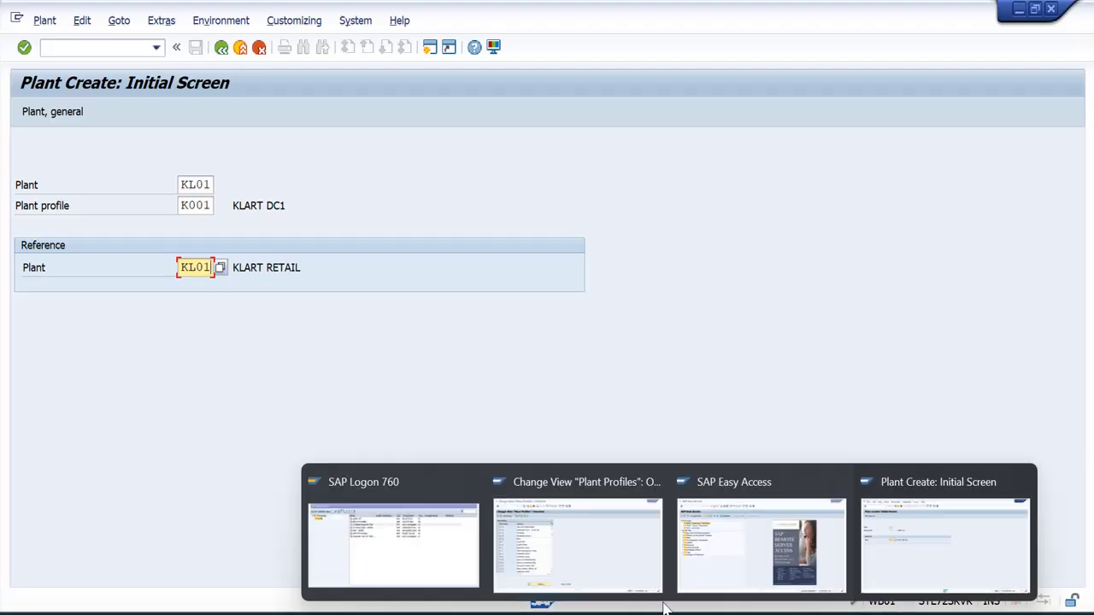
{"action": "left_click", "coordinate": [722, 540]}
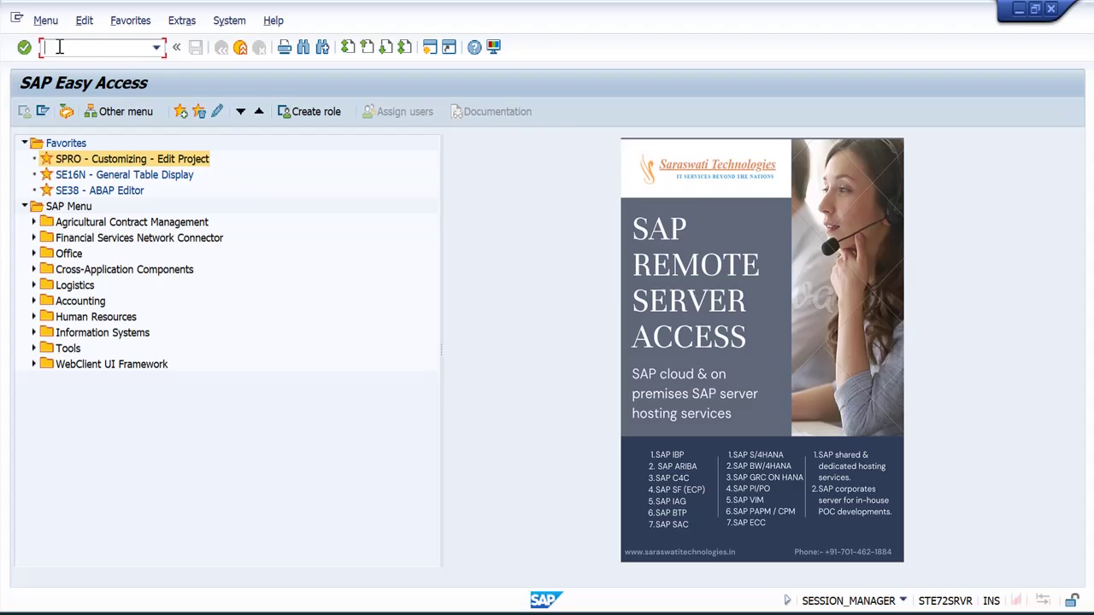
{"action": "double_click", "coordinate": [107, 159]}
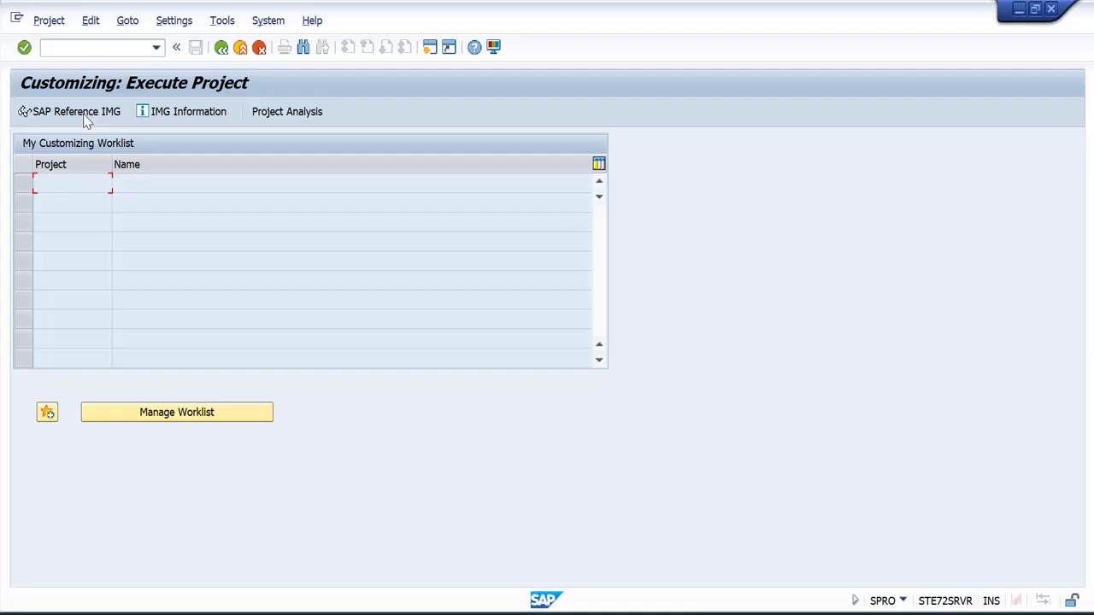
{"action": "left_click", "coordinate": [84, 116]}
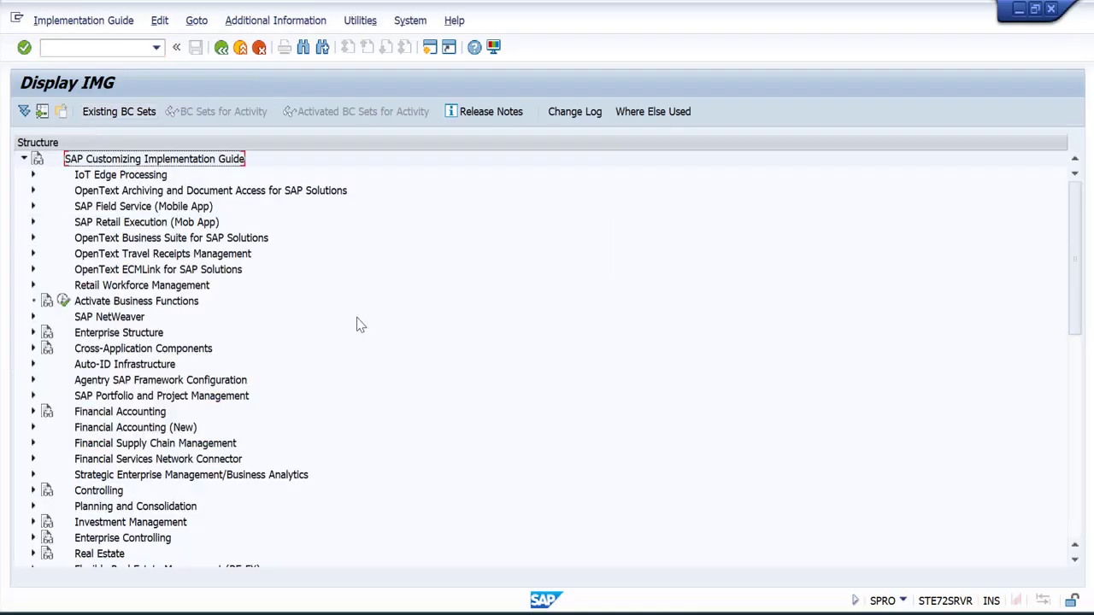
Open Profiles for Revaluation at Retail under Materials Management, Valuation and Account Assignment, Valuation at Retail and Value-Based Inventory Management
{"action": "scroll", "coordinate": [359, 325], "scroll_direction": "down", "scroll_amount": 5}
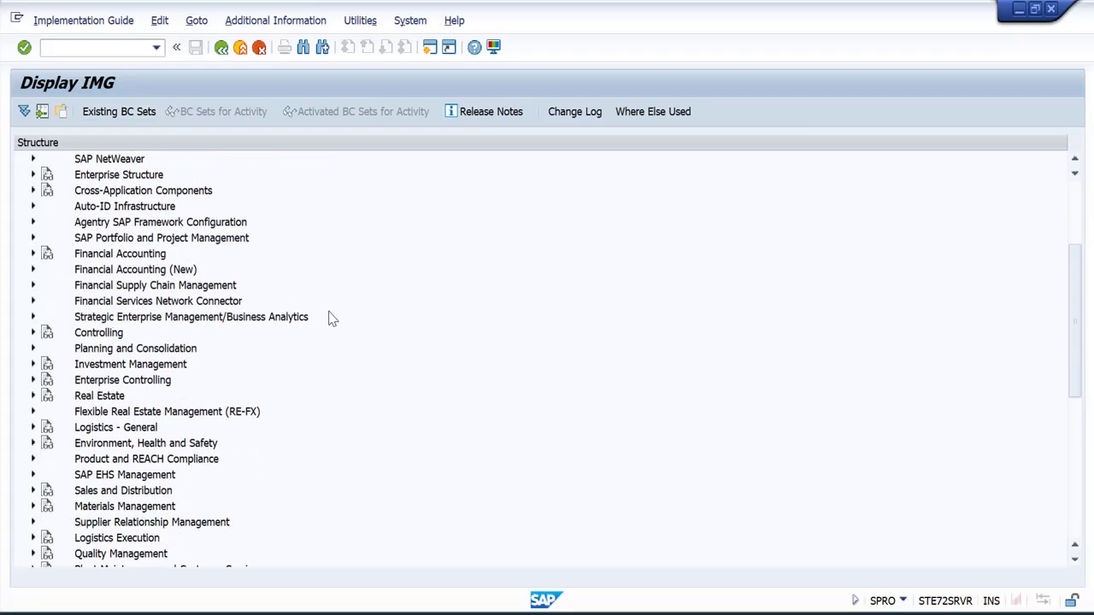
{"action": "left_click", "coordinate": [137, 507]}
{"action": "left_click", "coordinate": [33, 506]}
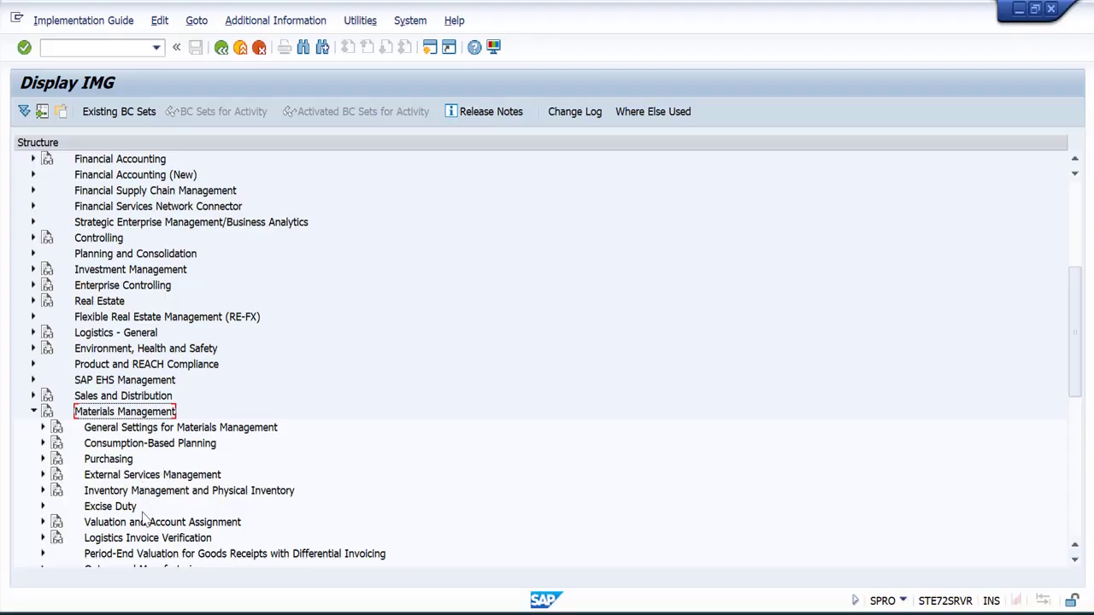
{"action": "left_click", "coordinate": [145, 522]}
{"action": "left_click", "coordinate": [43, 523]}
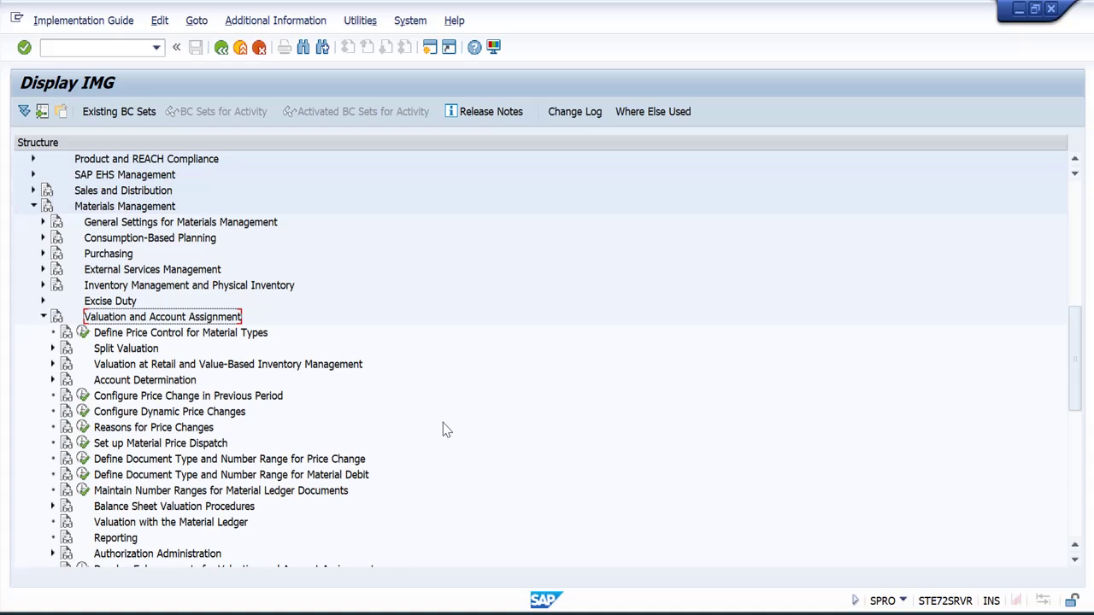
{"action": "scroll", "coordinate": [444, 429], "scroll_direction": "down", "scroll_amount": 2}
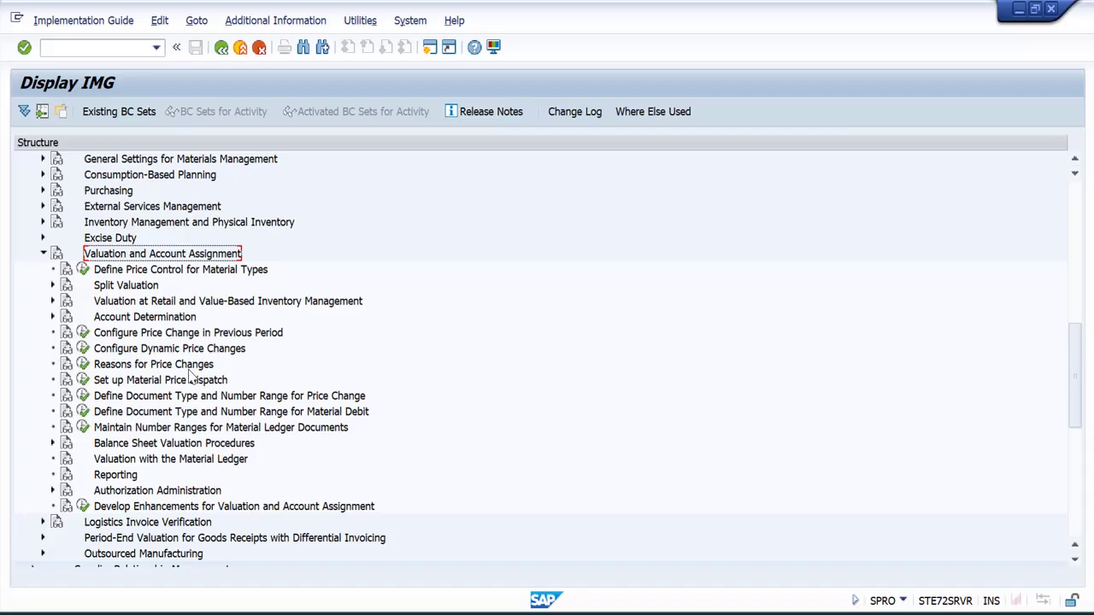
{"action": "left_click", "coordinate": [142, 305]}
{"action": "left_click", "coordinate": [52, 302]}
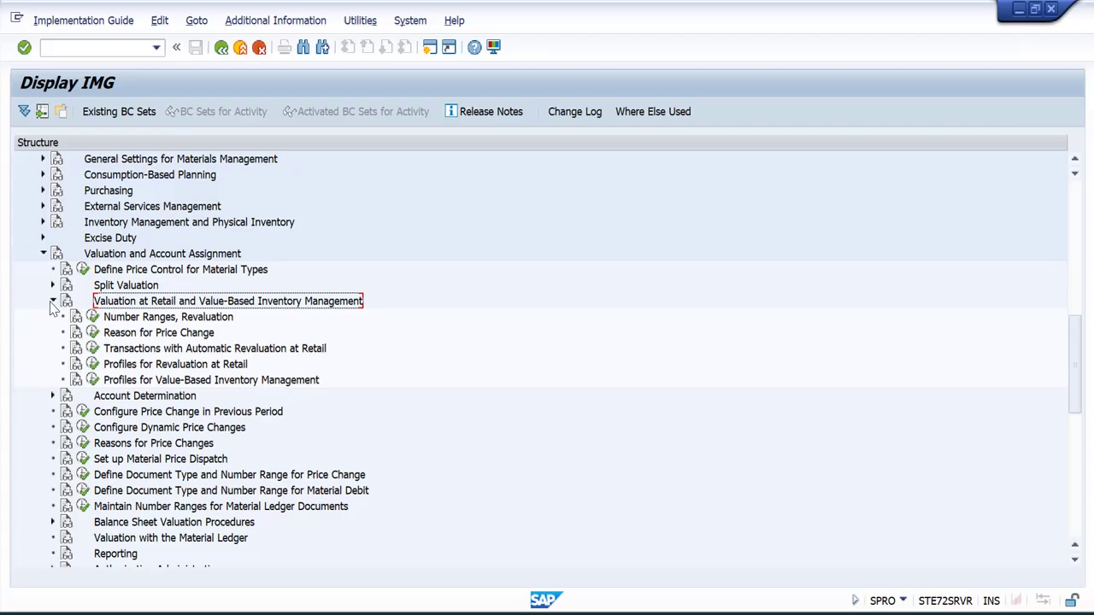
{"action": "left_click", "coordinate": [153, 366]}
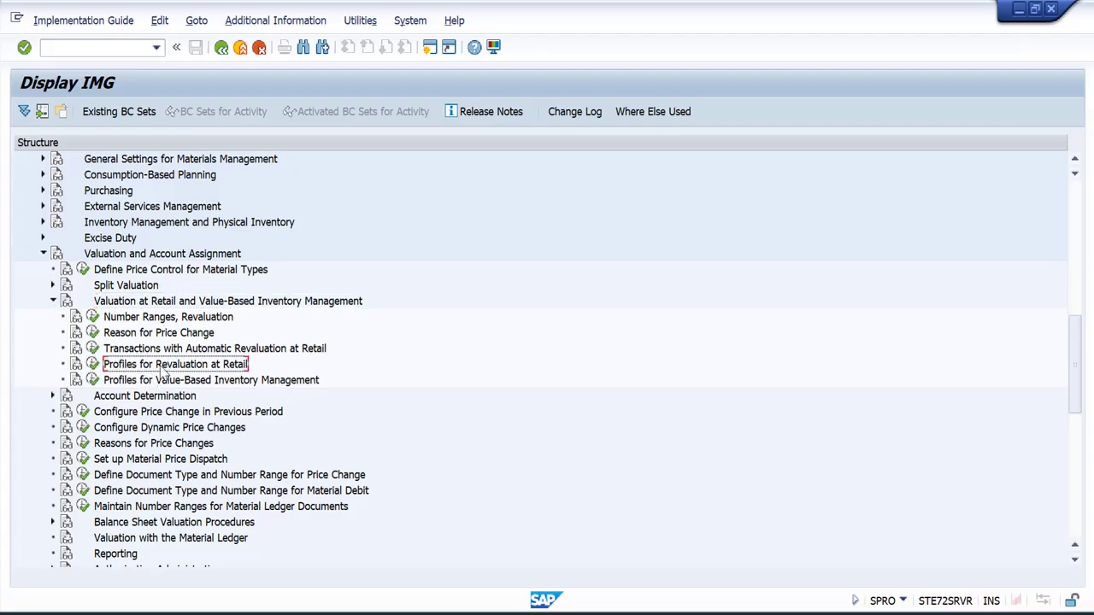
{"action": "left_click", "coordinate": [93, 364]}
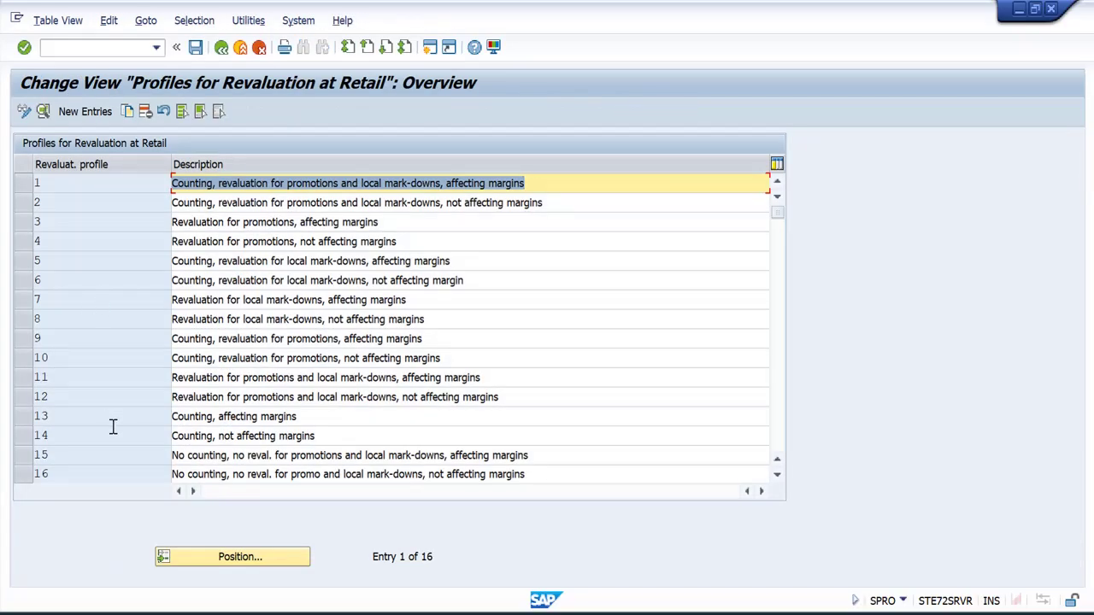
Examine the control data of revaluation profiles 1 to 3, and return to the IMG structure
{"action": "double_click", "coordinate": [69, 188]}
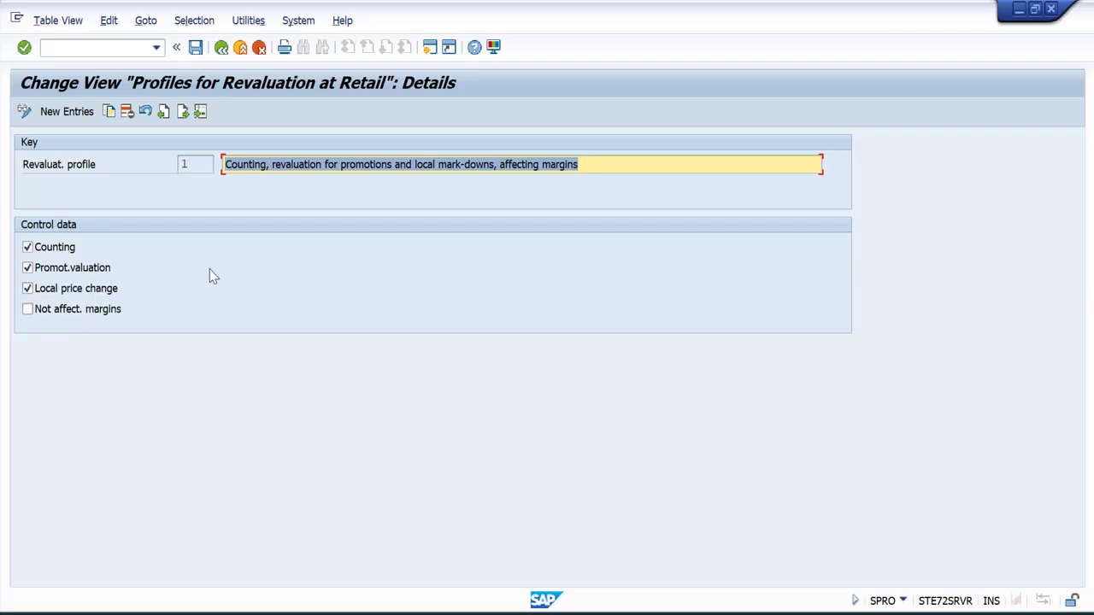
{"action": "left_click", "coordinate": [183, 118]}
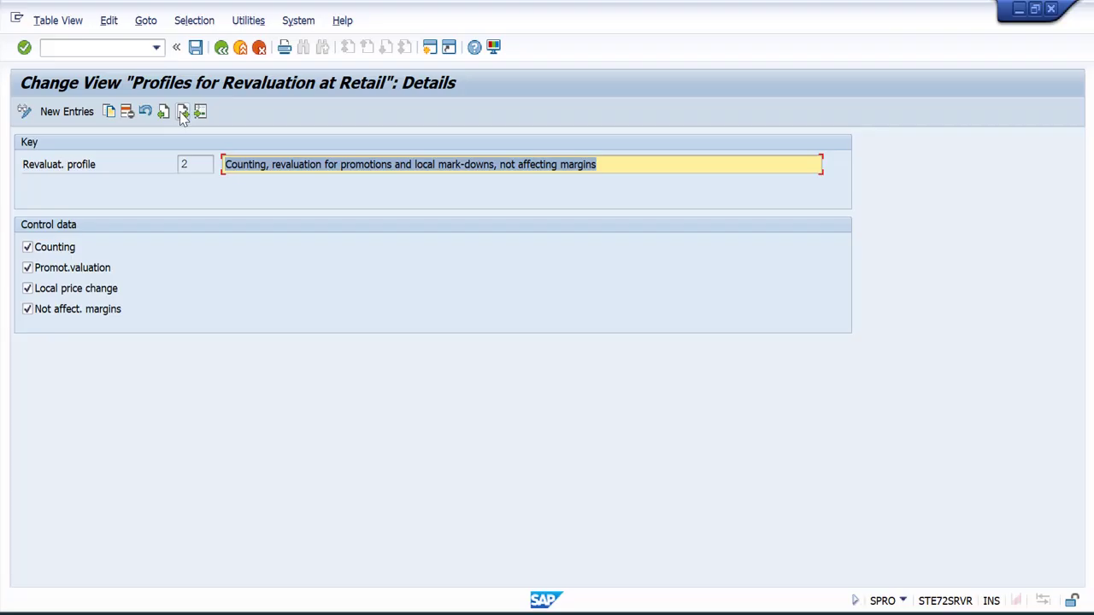
{"action": "left_click", "coordinate": [183, 118]}
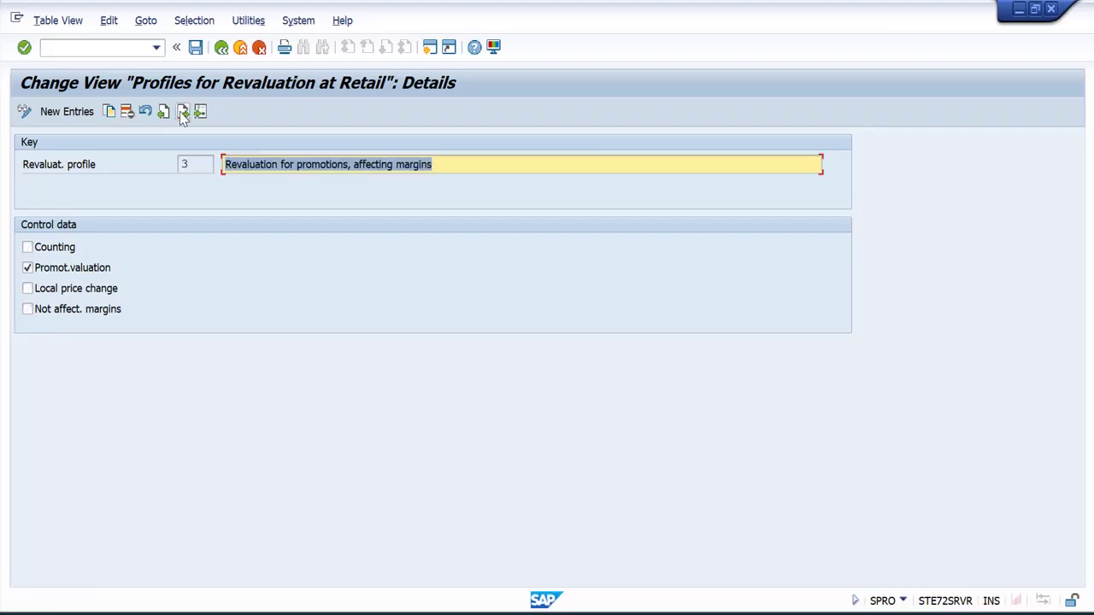
{"action": "left_click", "coordinate": [163, 114]}
{"action": "left_click", "coordinate": [163, 114]}
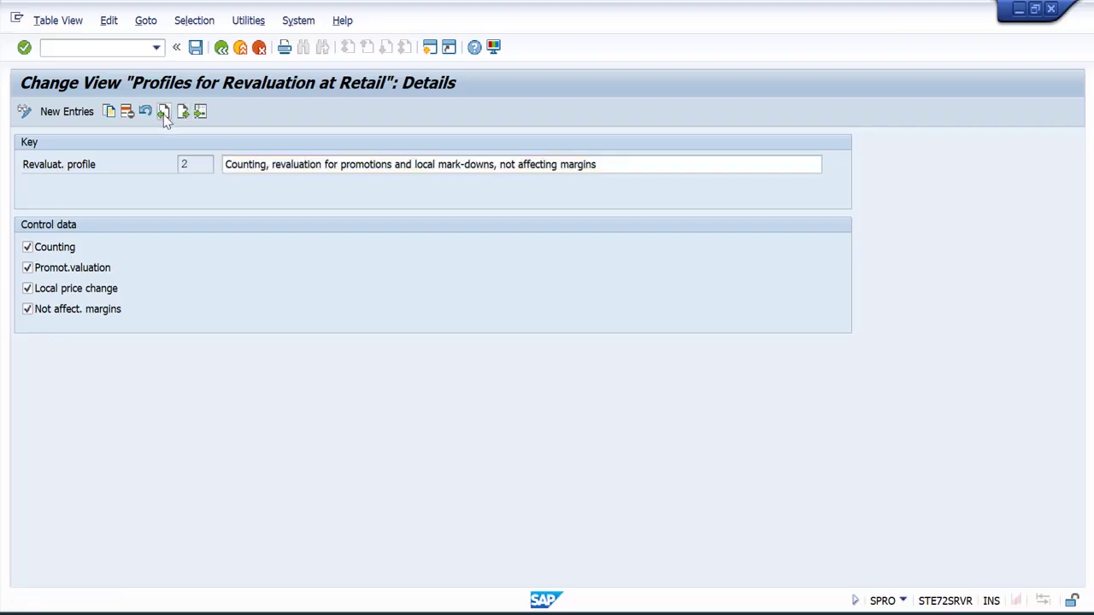
{"action": "left_click", "coordinate": [221, 49]}
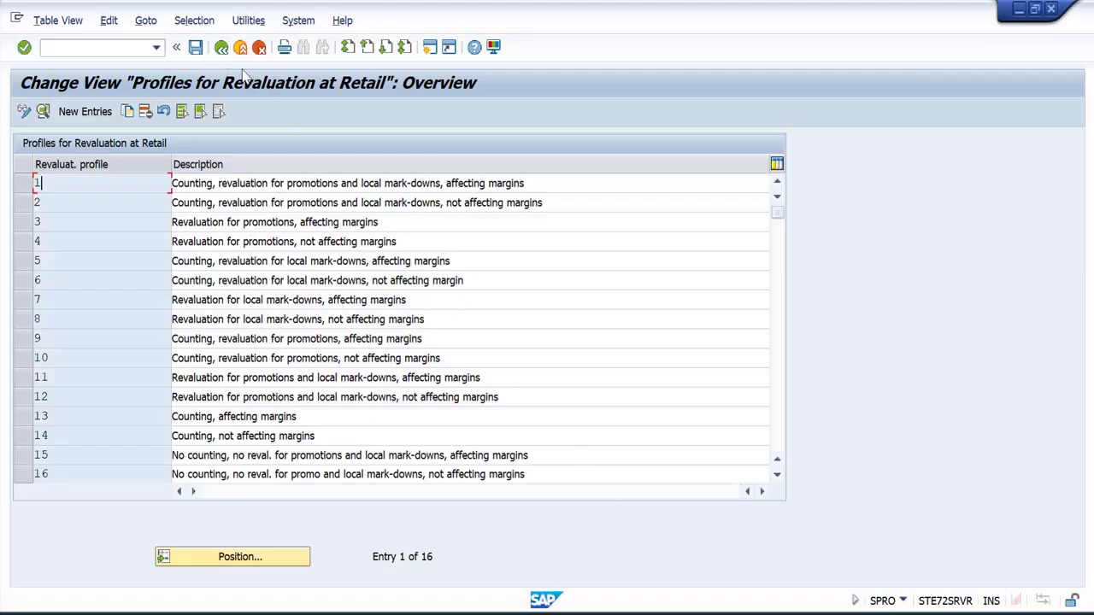
{"action": "left_click", "coordinate": [220, 49]}
Switch back to the plant creation session and continue to the general data of plant KL01
{"action": "mouse_move", "coordinate": [674, 607]}
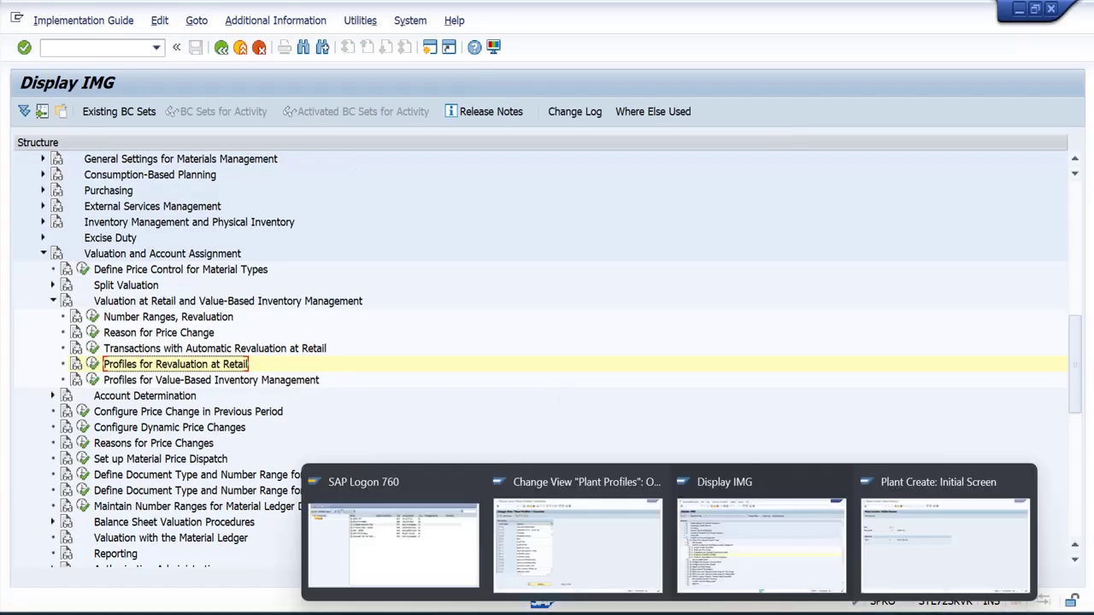
{"action": "left_click", "coordinate": [913, 517]}
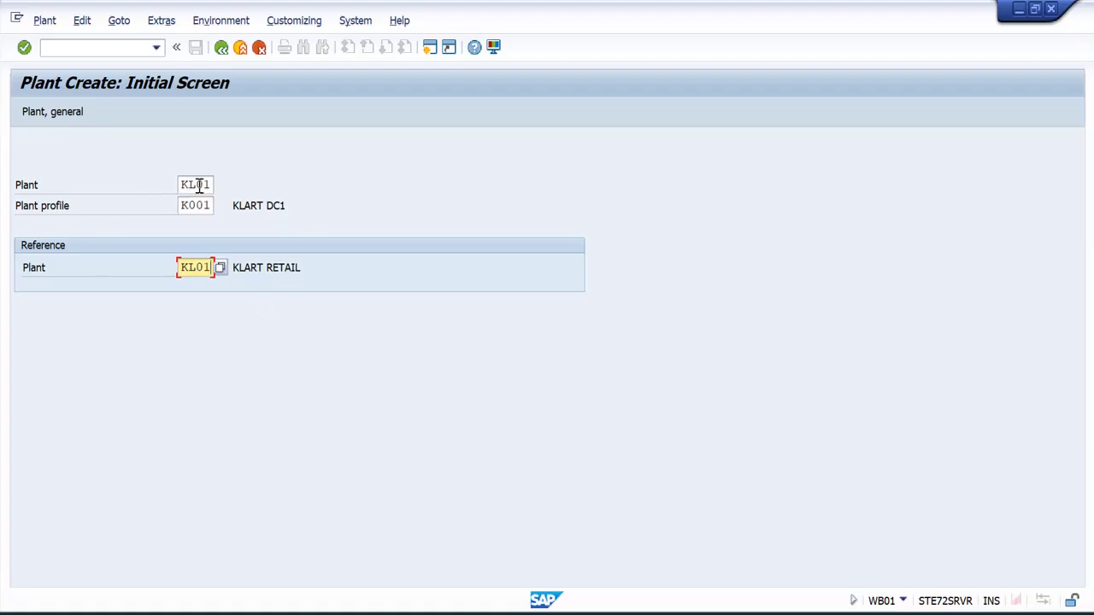
{"action": "left_click_drag", "start_coordinate": [198, 185], "coordinate": [169, 182]}
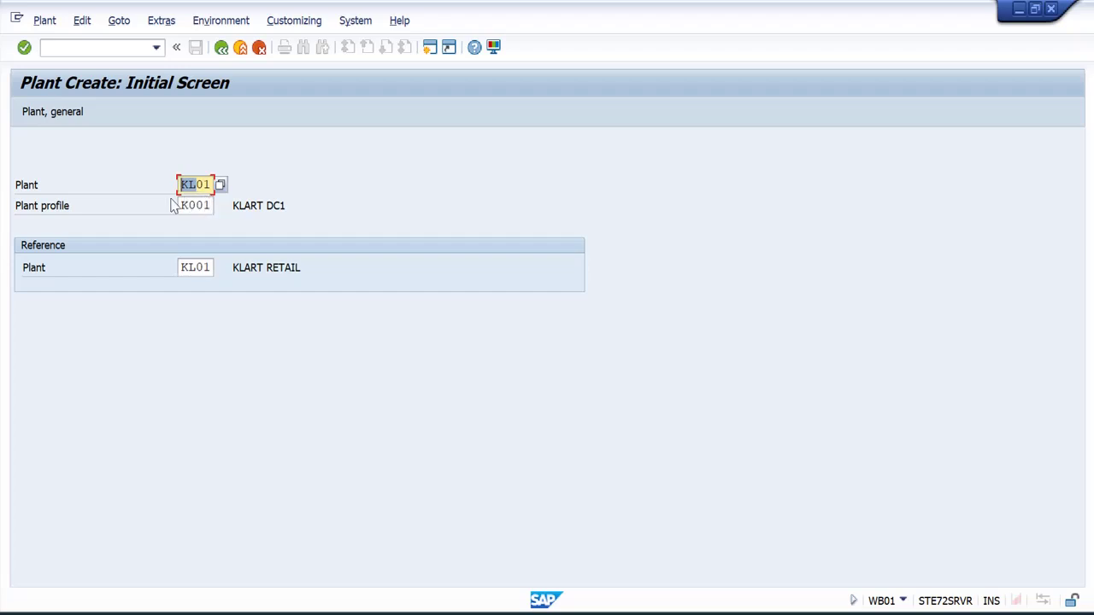
{"action": "key", "text": "Return"}
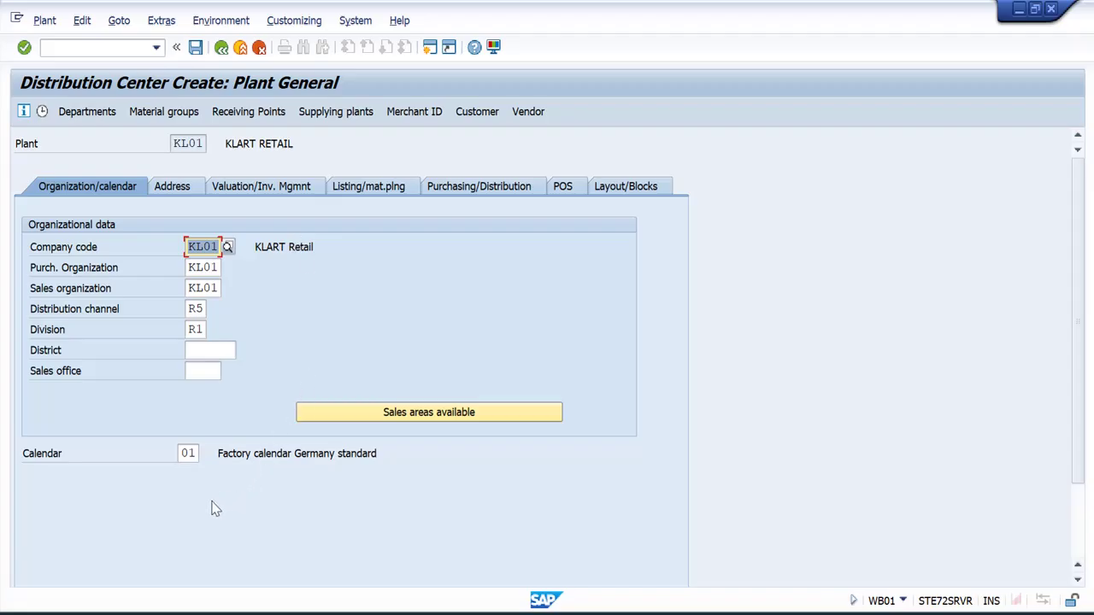
In the valuation and inventory management data, set the revaluation profile to 1 and activate Valuation at Retail
{"action": "left_click", "coordinate": [174, 195]}
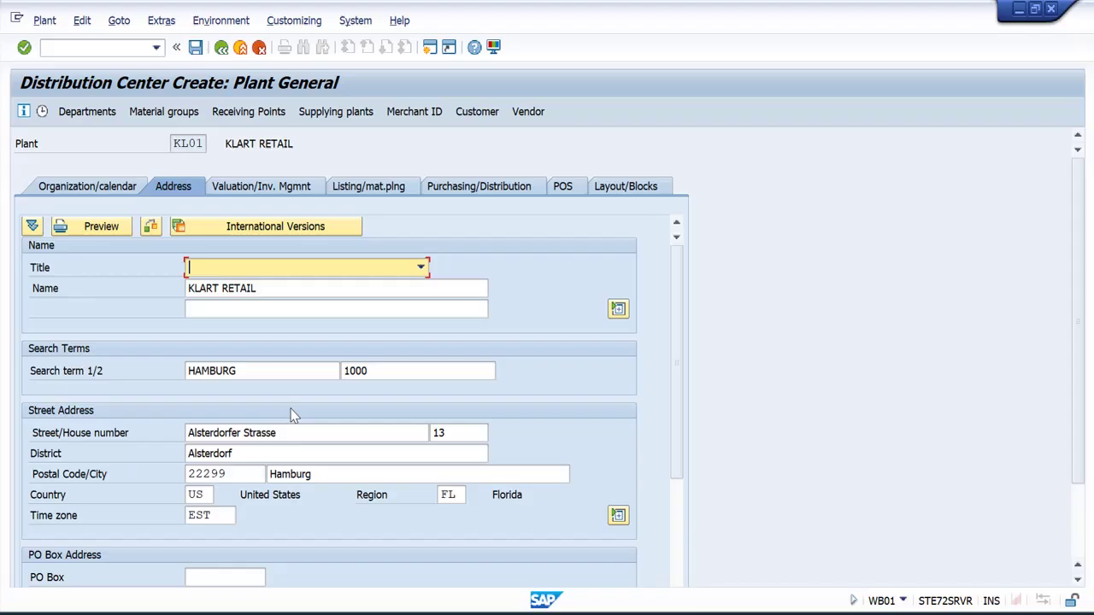
{"action": "left_click", "coordinate": [238, 188]}
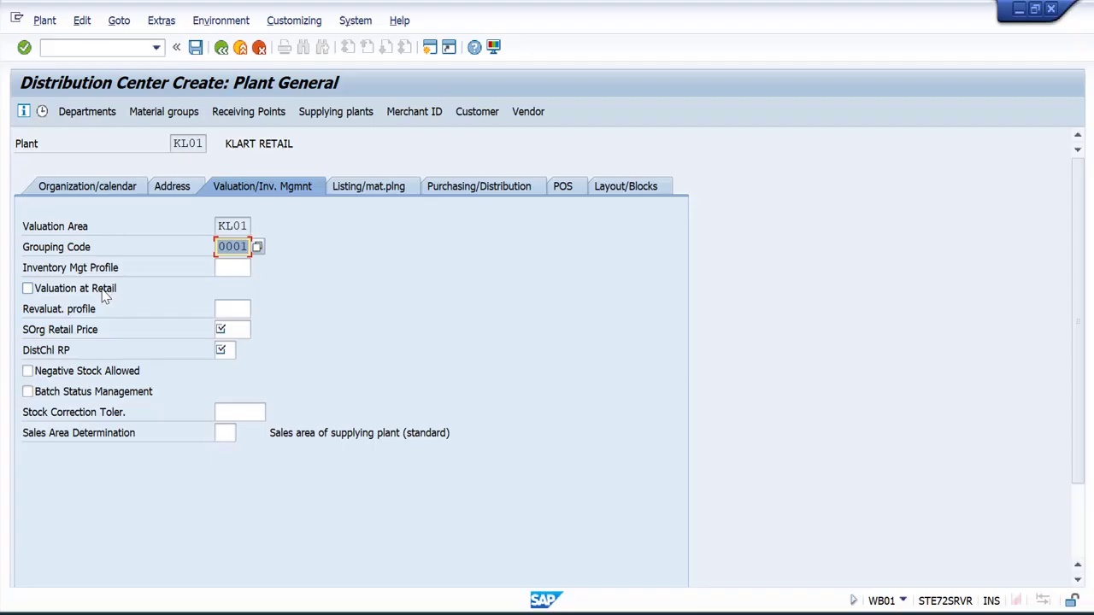
{"action": "left_click", "coordinate": [243, 310]}
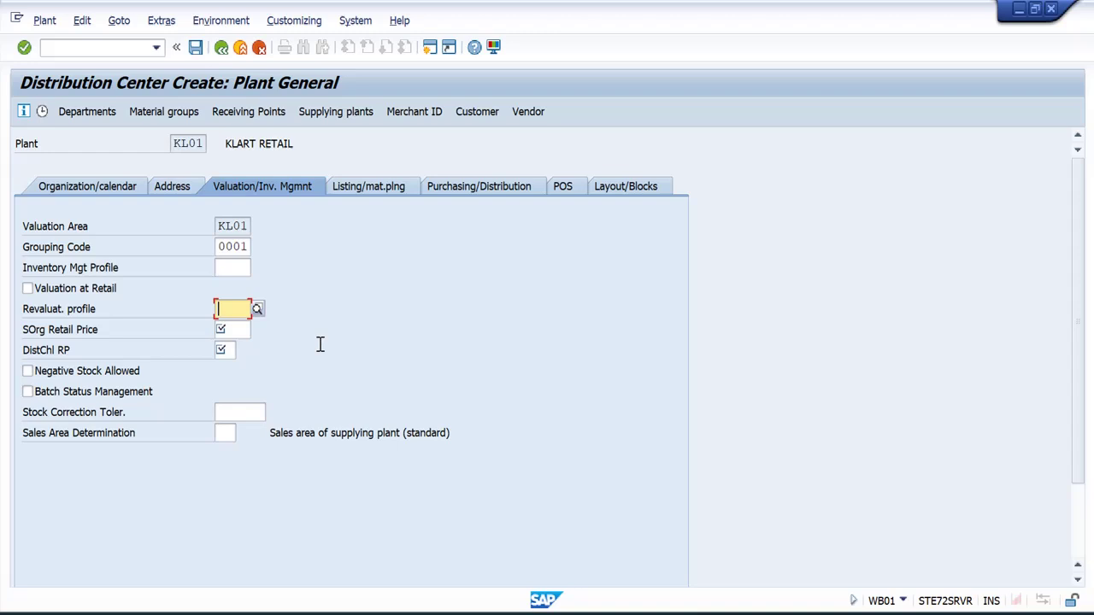
{"action": "key", "text": "Down"}
{"action": "key", "text": "Return"}
{"action": "left_click", "coordinate": [27, 288]}
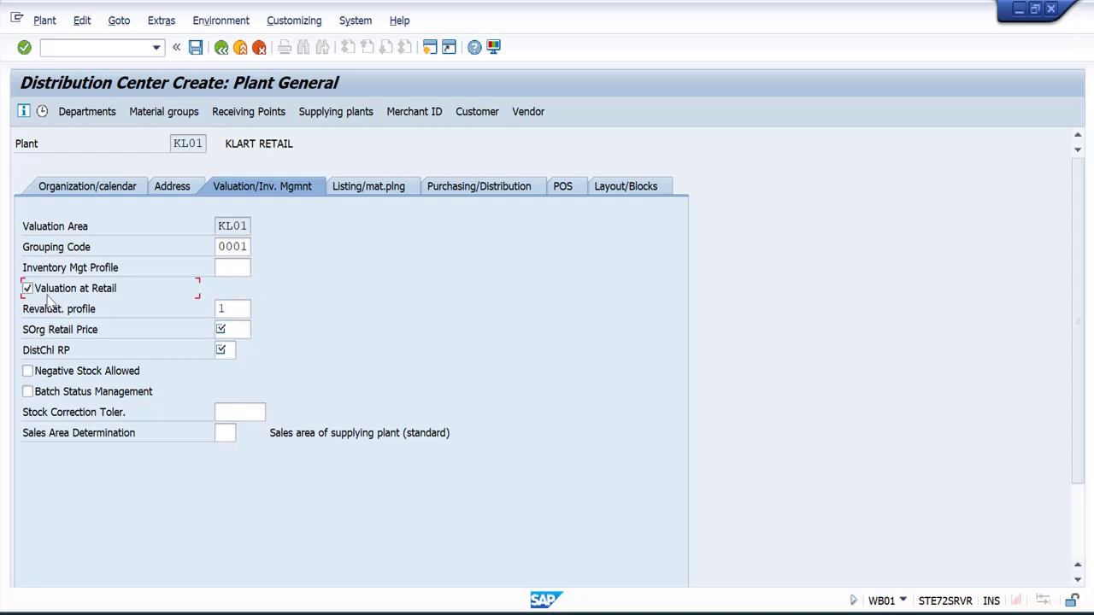
Set the retail price sales organization to KL01 and its distribution channel to R5, and allow negative stock
{"action": "left_click", "coordinate": [227, 330]}
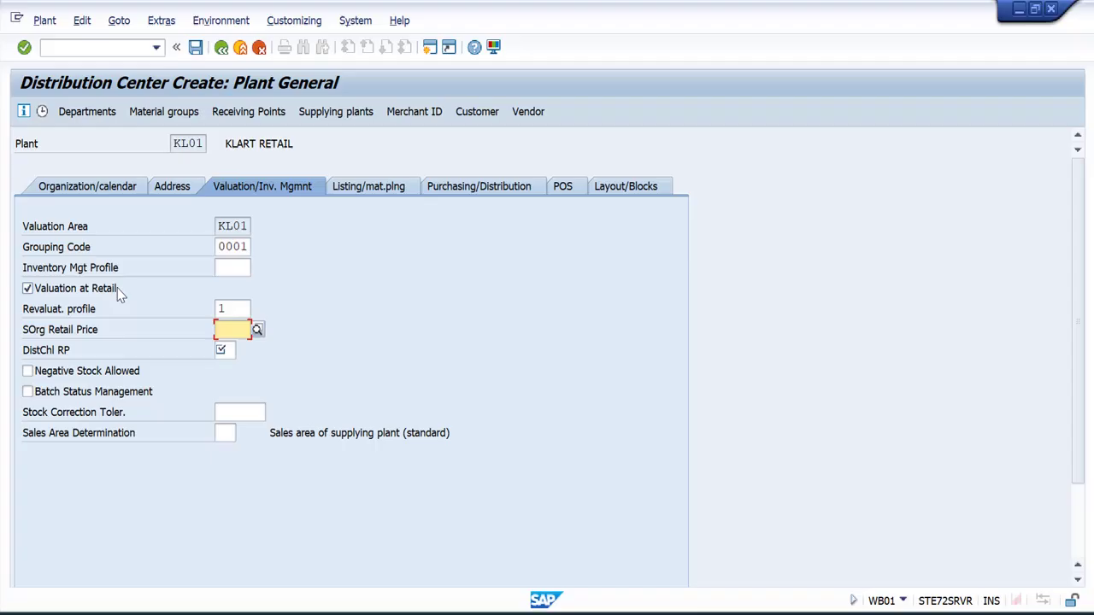
{"action": "key", "text": "BackSpace"}
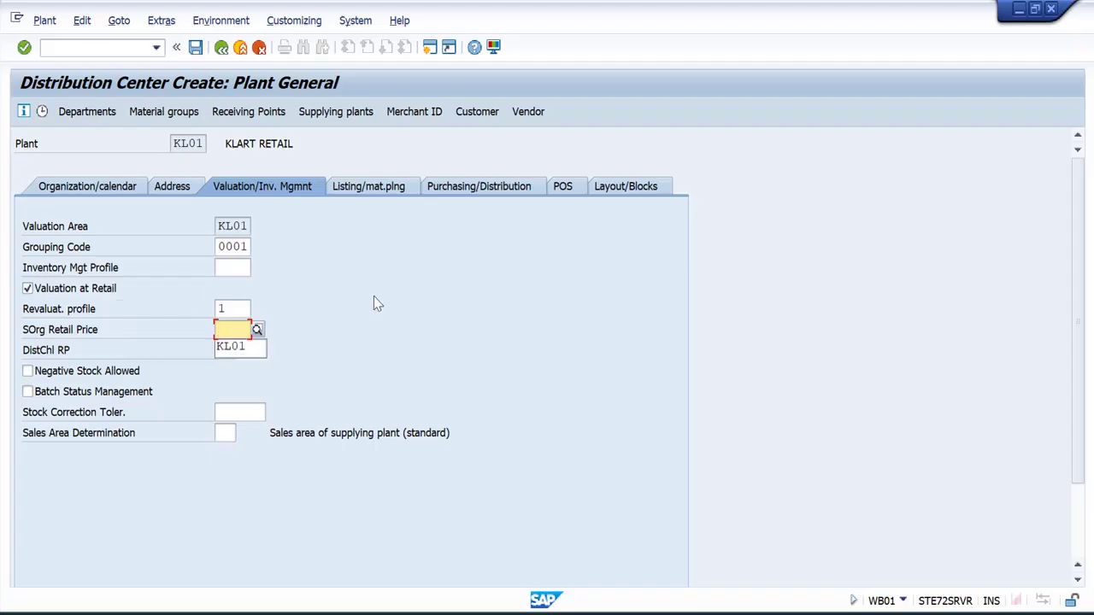
{"action": "key", "text": "Down"}
{"action": "key", "text": "Return"}
{"action": "key", "text": "Tab"}
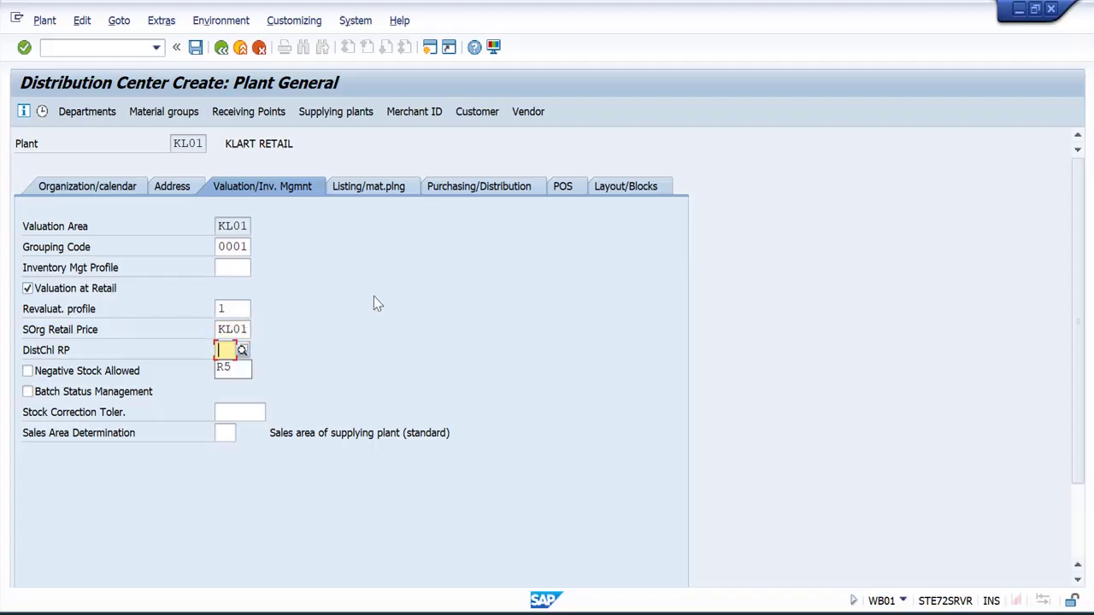
{"action": "key", "text": "Down"}
{"action": "key", "text": "Return"}
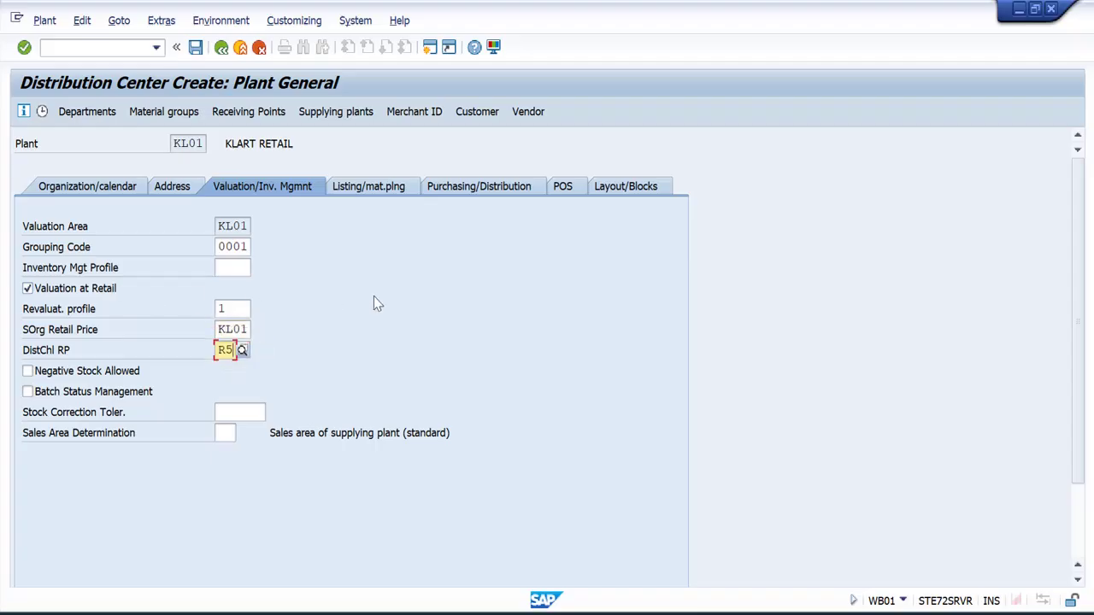
{"action": "left_click", "coordinate": [52, 371]}
Review the plant's listing, purchasing/distribution and POS data, and return to the organization and calendar data
{"action": "left_click", "coordinate": [347, 191]}
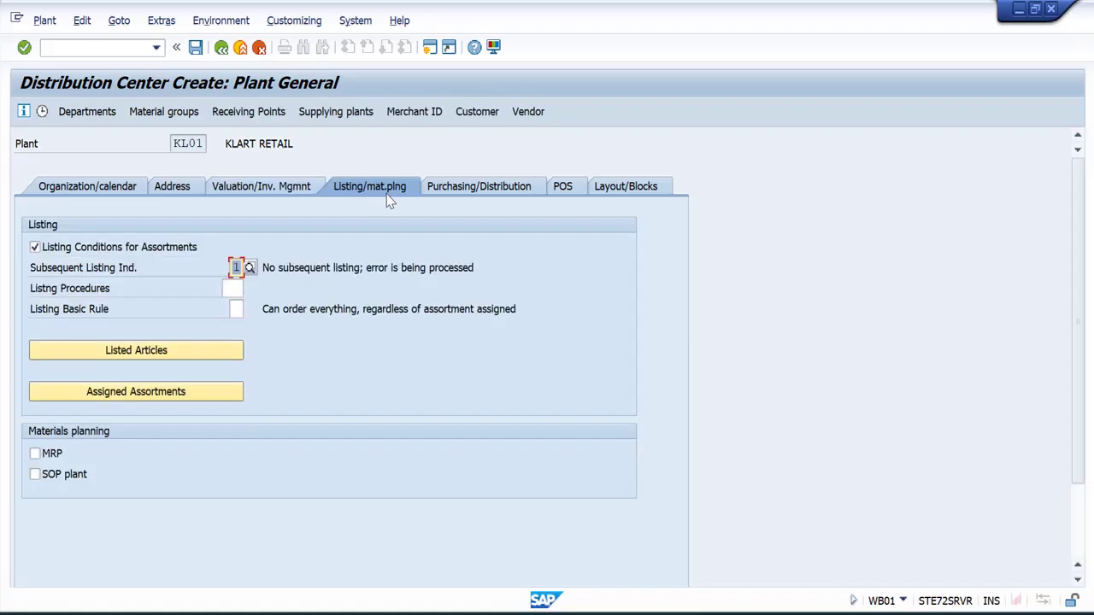
{"action": "left_click", "coordinate": [473, 192]}
{"action": "left_click", "coordinate": [563, 187]}
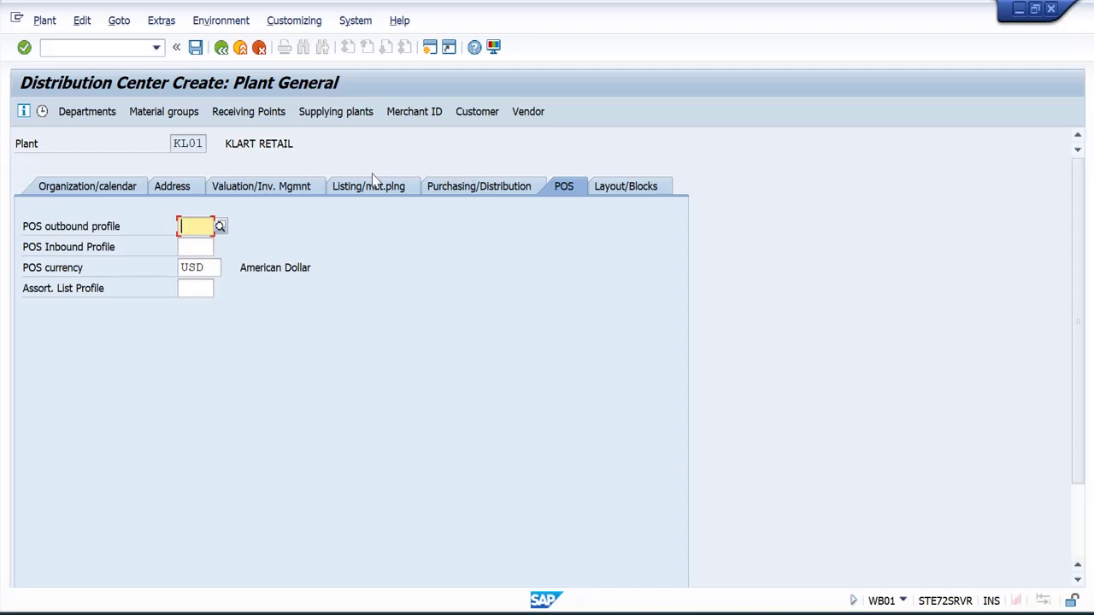
{"action": "left_click", "coordinate": [69, 193]}
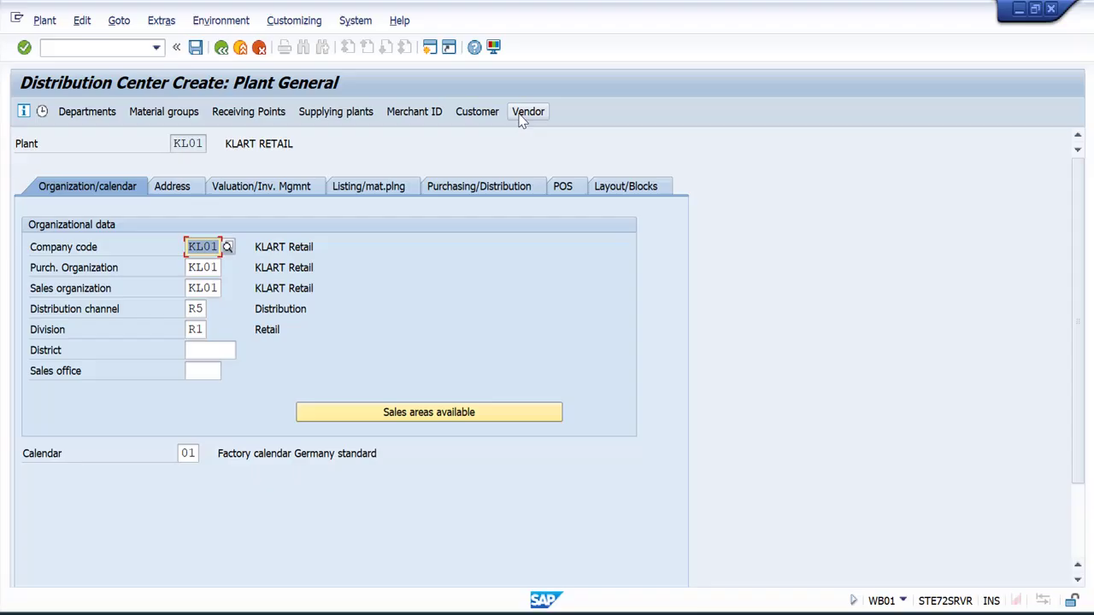
Start creating customer KL01 for the plant, confirm its organizational data and accept the general data screens unchanged
{"action": "left_click", "coordinate": [477, 112]}
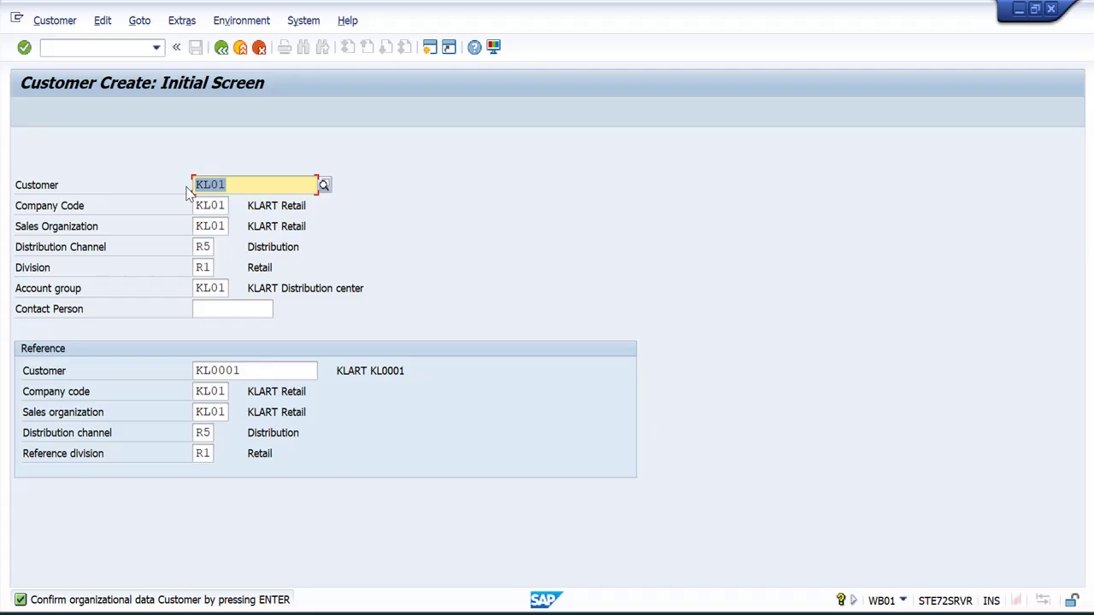
{"action": "key", "text": "Return"}
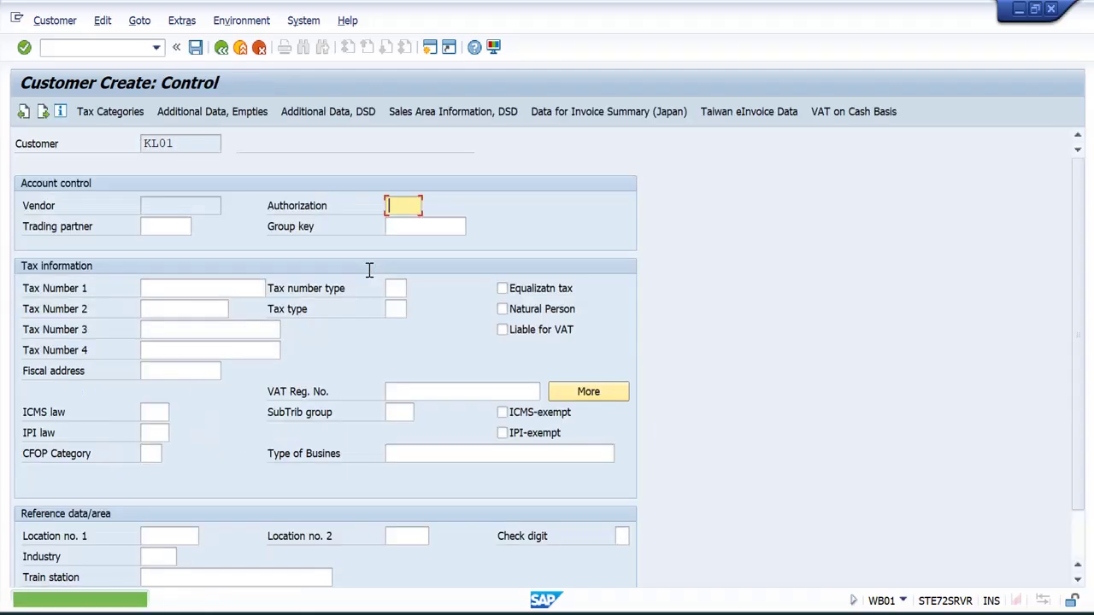
{"action": "key", "text": "Return"}
{"action": "key", "text": "Return"}
{"action": "key", "text": "Return"}
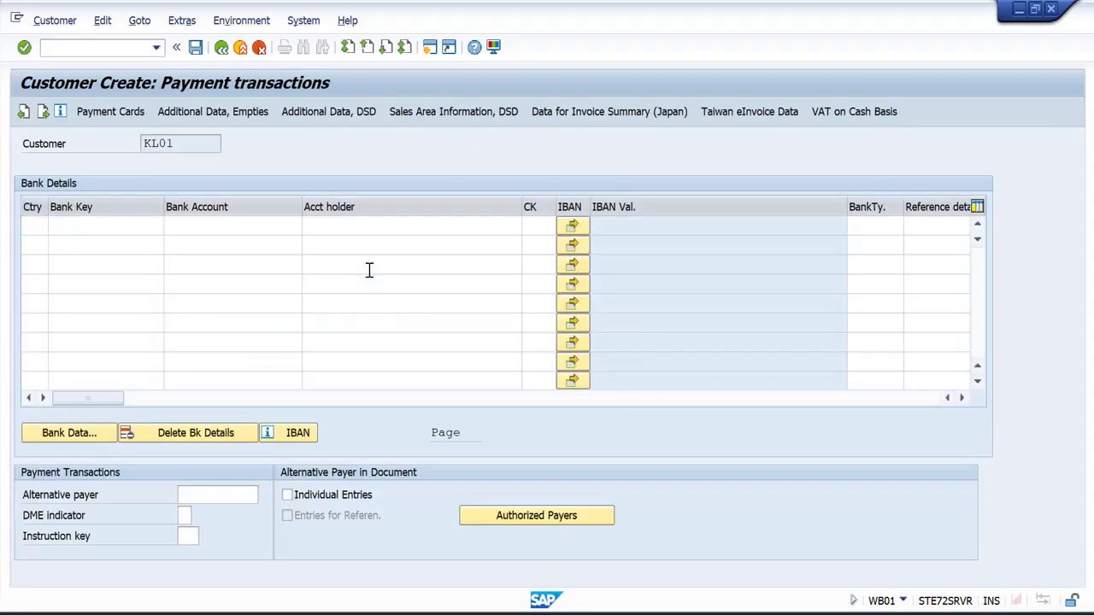
{"action": "key", "text": "Return"}
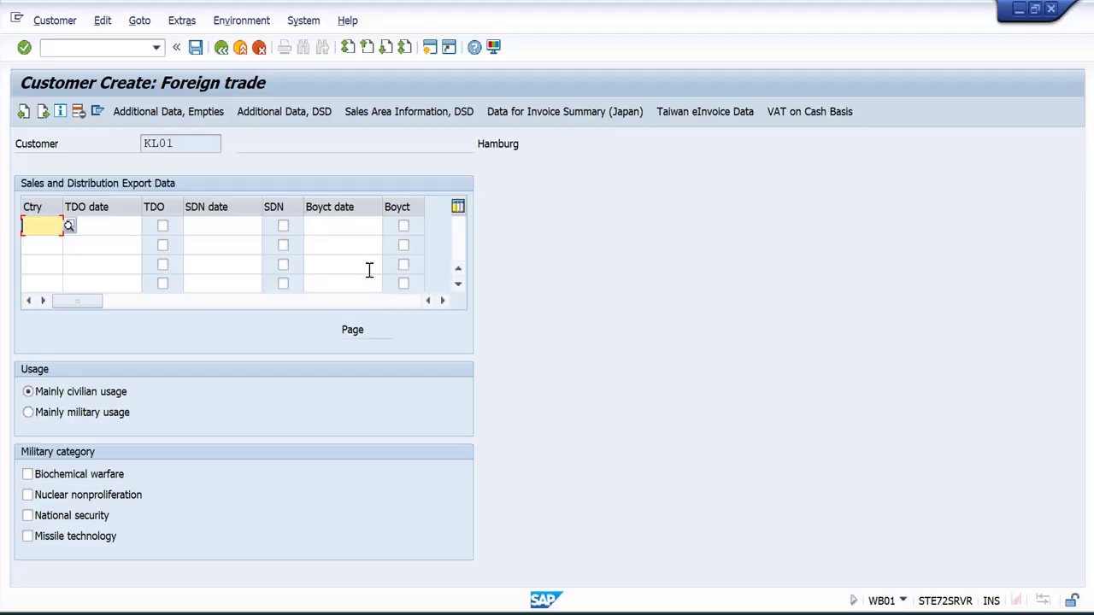
{"action": "key", "text": "Return"}
{"action": "key", "text": "Return"}
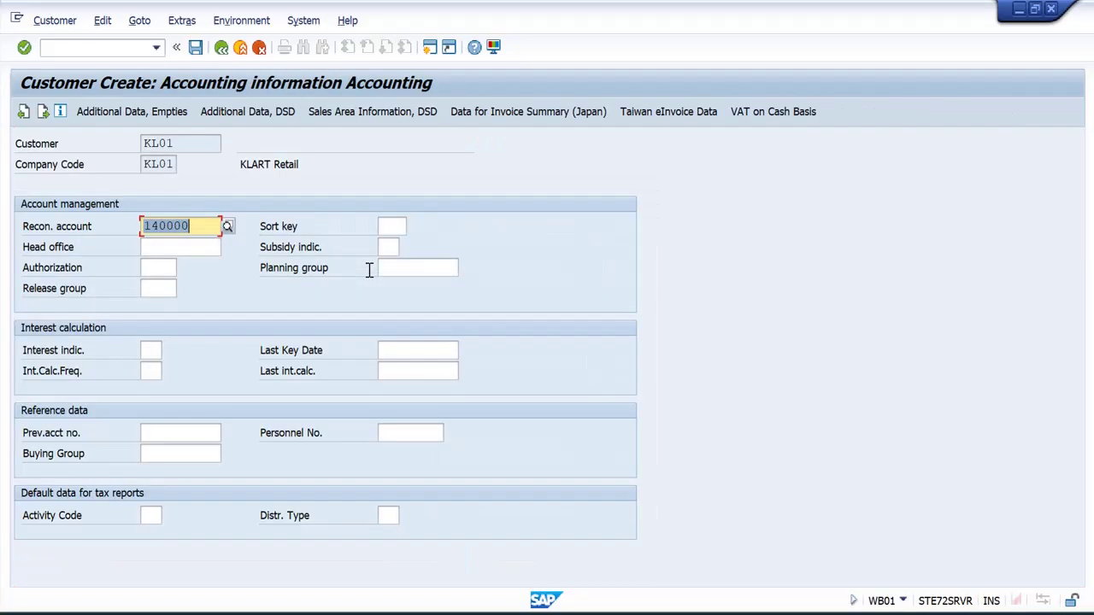
Accept customer KL01's company code accounting and sales area screens unchanged, returning to the plant's general data
{"action": "key", "text": "Return"}
{"action": "key", "text": "Return"}
{"action": "key", "text": "Return"}
{"action": "key", "text": "Return"}
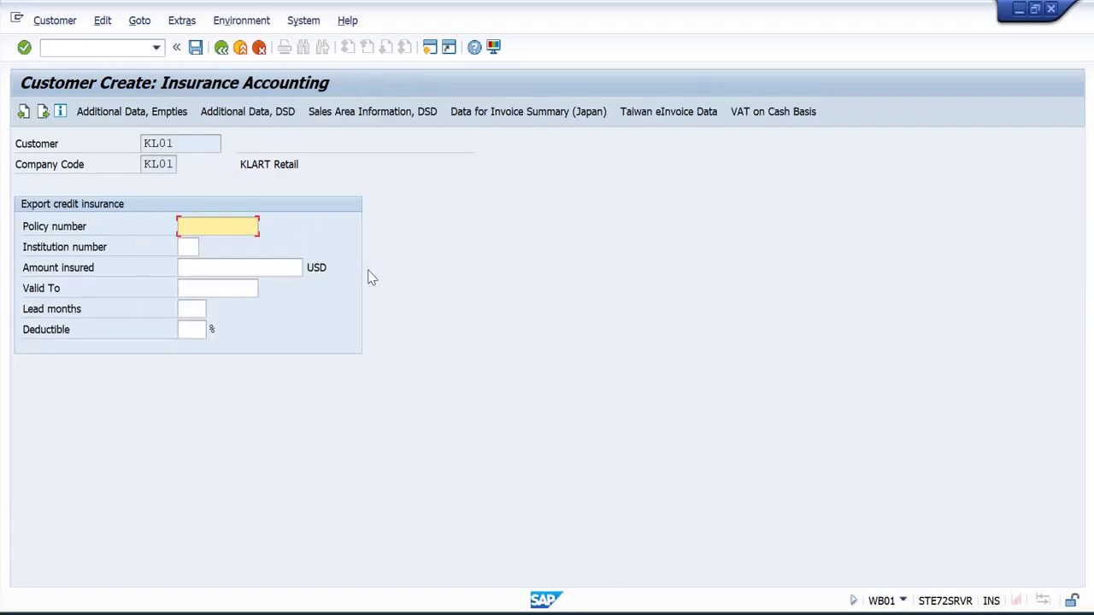
{"action": "key", "text": "Return"}
{"action": "key", "text": "Return"}
{"action": "key", "text": "Return"}
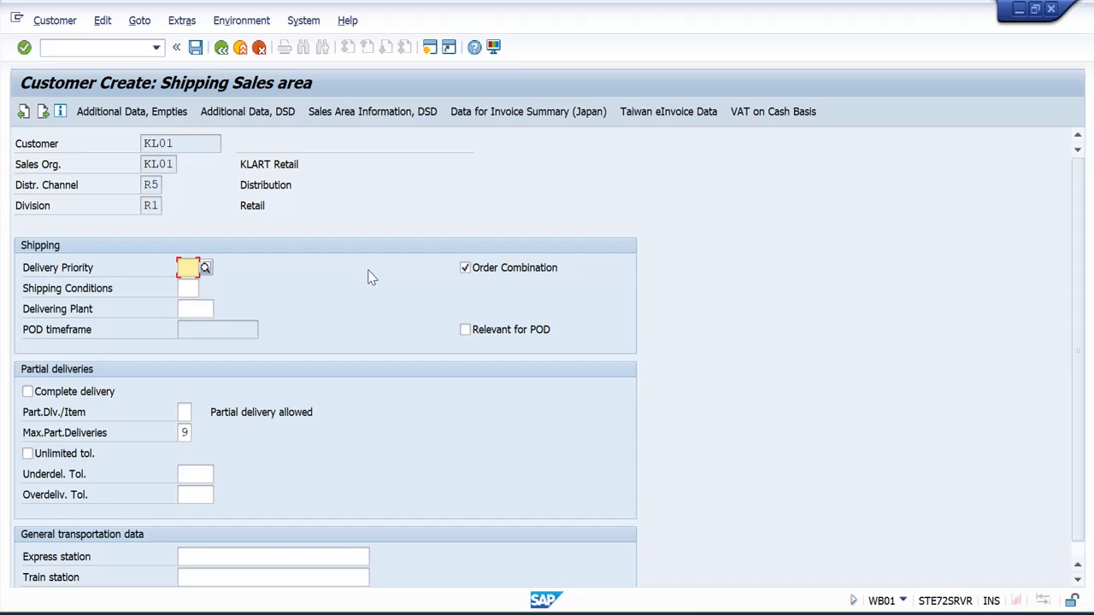
{"action": "key", "text": "Return"}
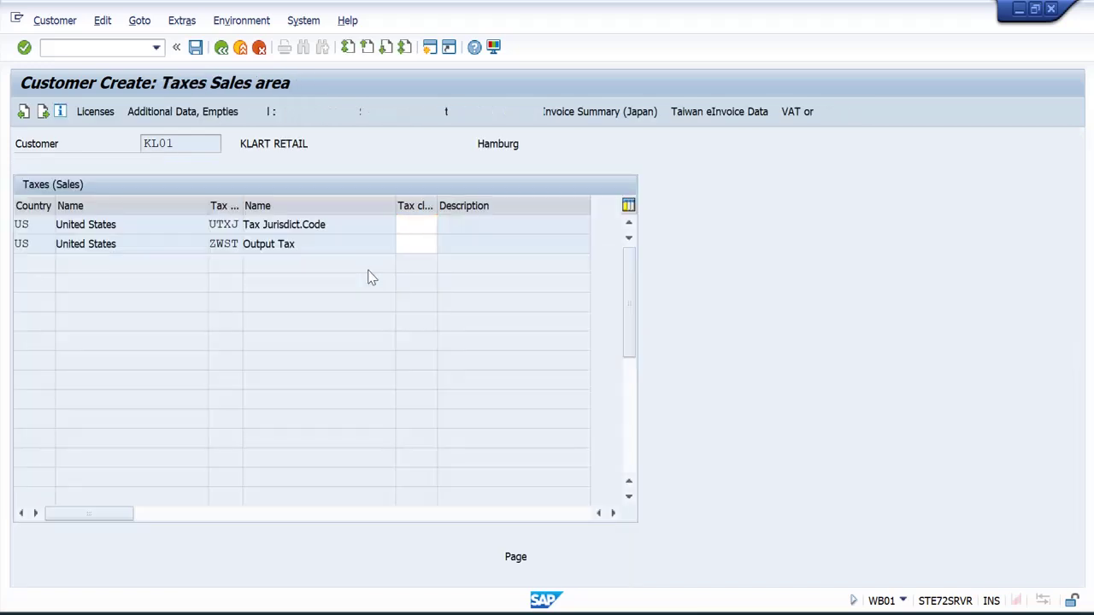
{"action": "key", "text": "Return"}
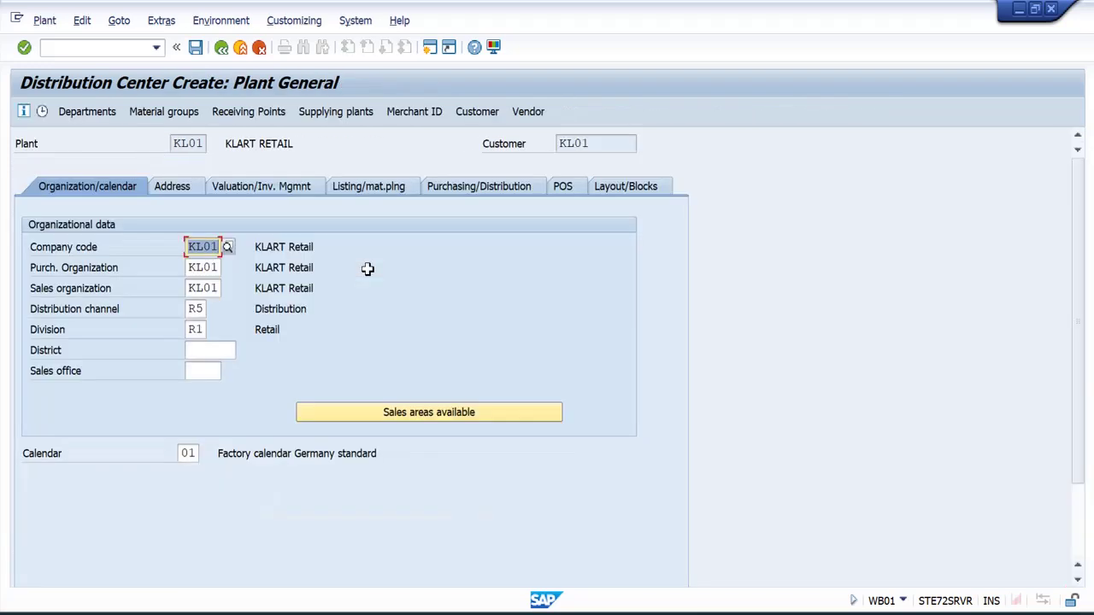
{"action": "left_click", "coordinate": [613, 144]}
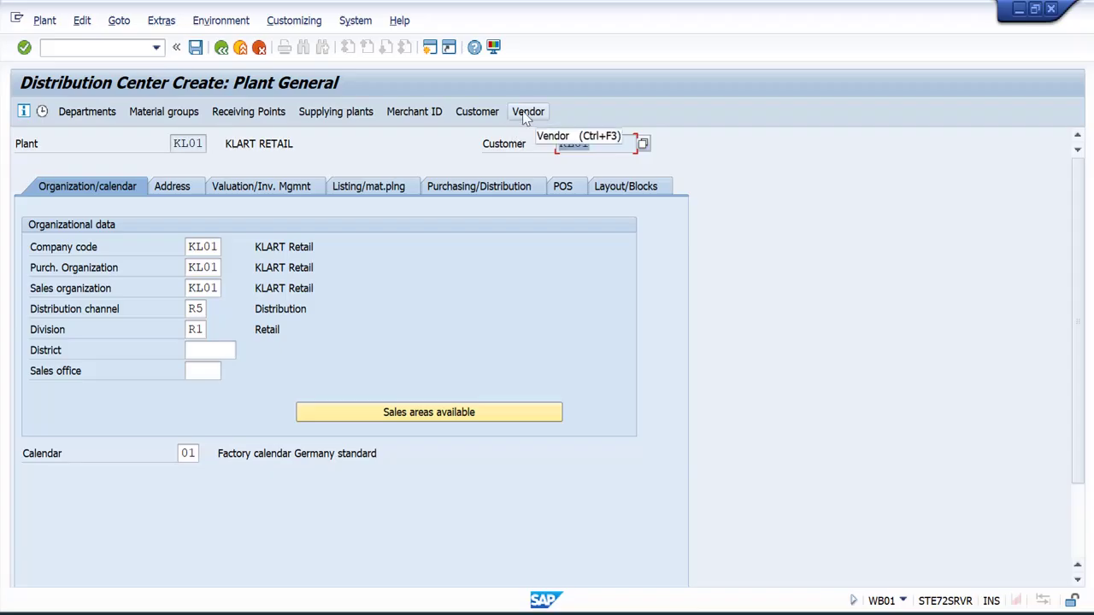
Create vendor KL01 for the plant, accepting its organizational data and all its data screens unchanged
{"action": "left_click", "coordinate": [527, 112]}
{"action": "key", "text": "Return"}
{"action": "key", "text": "Return"}
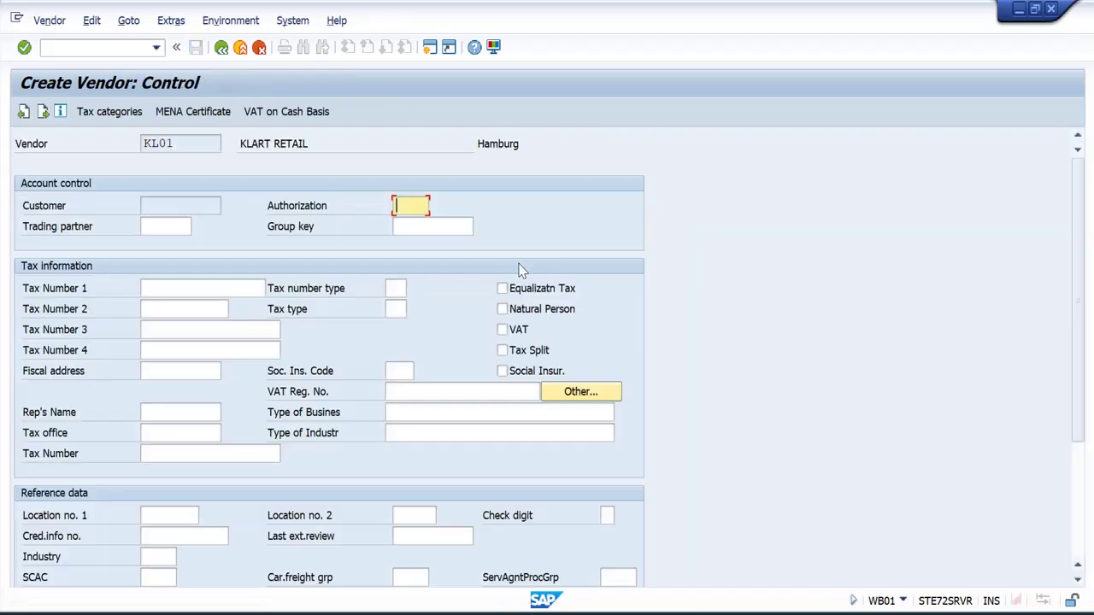
{"action": "key", "text": "Return"}
{"action": "key", "text": "Return"}
{"action": "key", "text": "Return"}
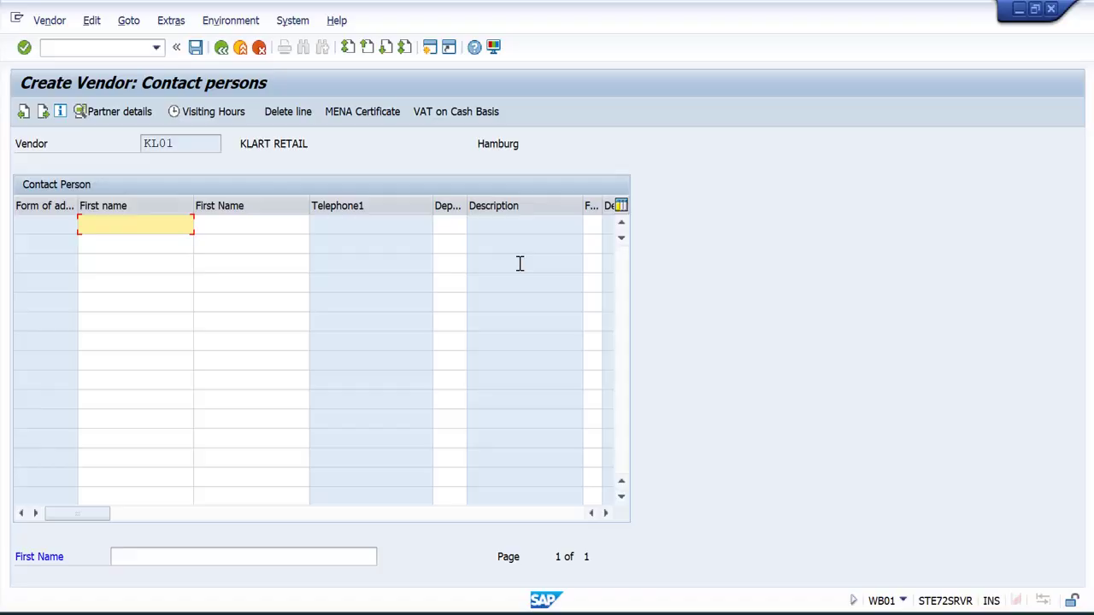
{"action": "key", "text": "Return"}
{"action": "key", "text": "Return"}
{"action": "key", "text": "Return"}
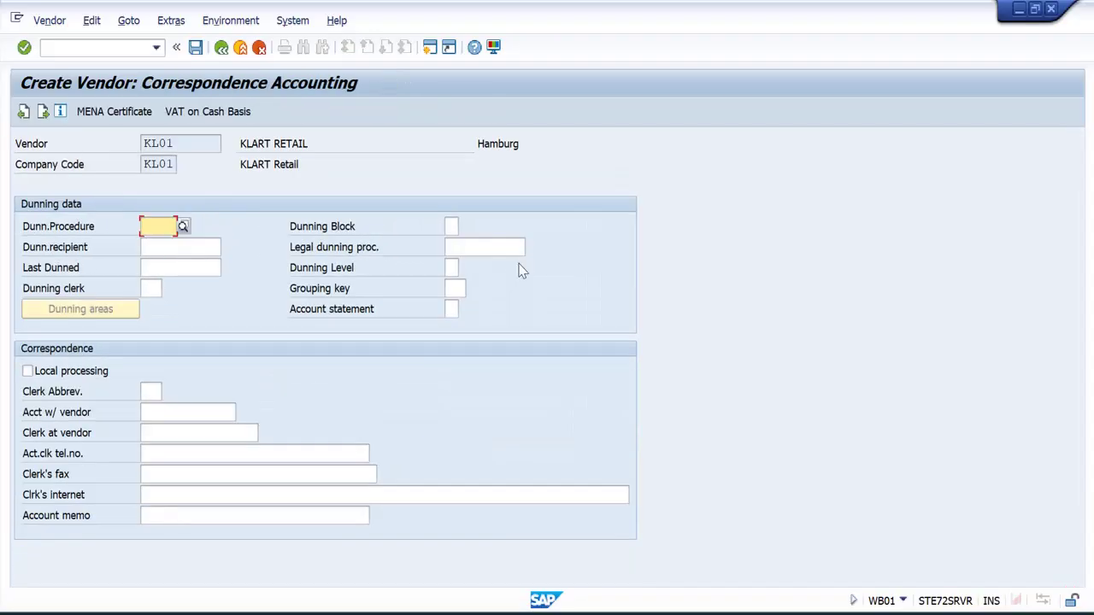
{"action": "key", "text": "Return"}
{"action": "key", "text": "Return"}
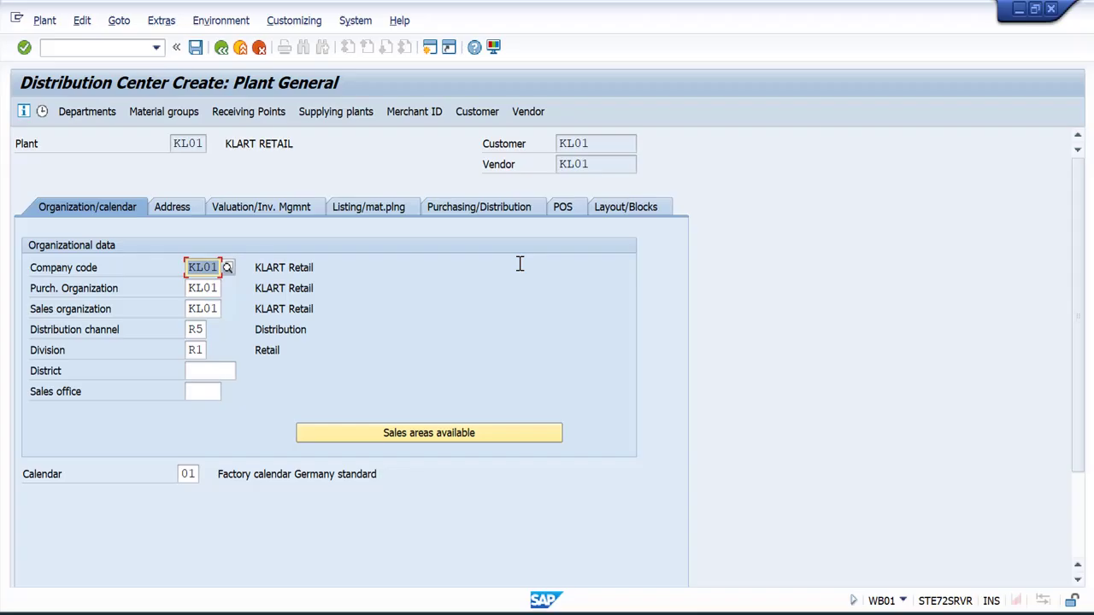
Check the customer and vendor assigned to the distribution center against its plant code
{"action": "left_click_drag", "start_coordinate": [593, 163], "coordinate": [528, 163]}
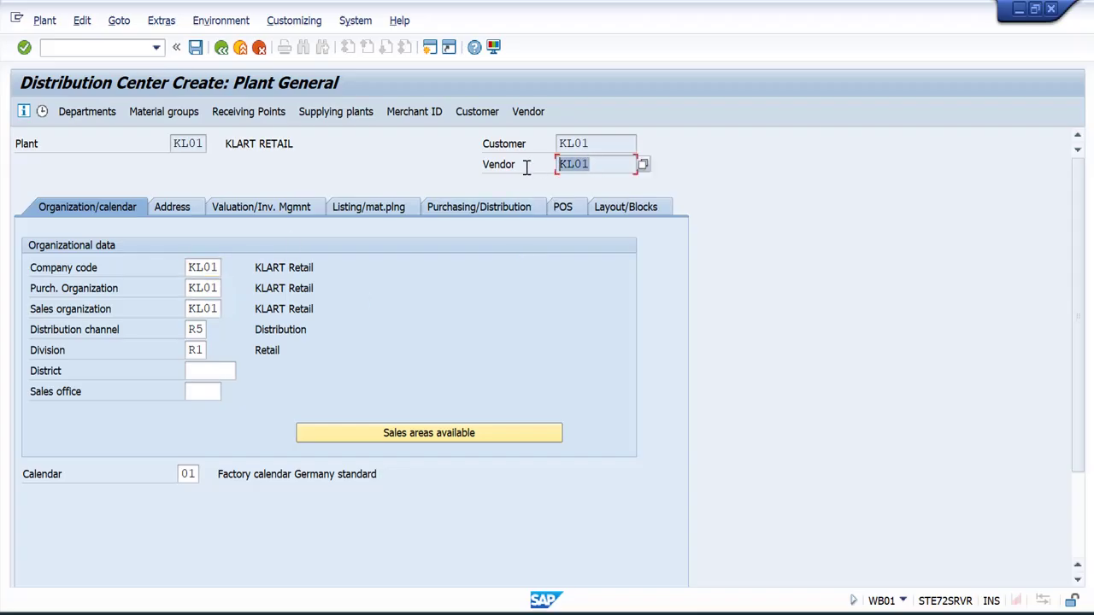
{"action": "left_click", "coordinate": [202, 142]}
{"action": "left_click", "coordinate": [622, 144]}
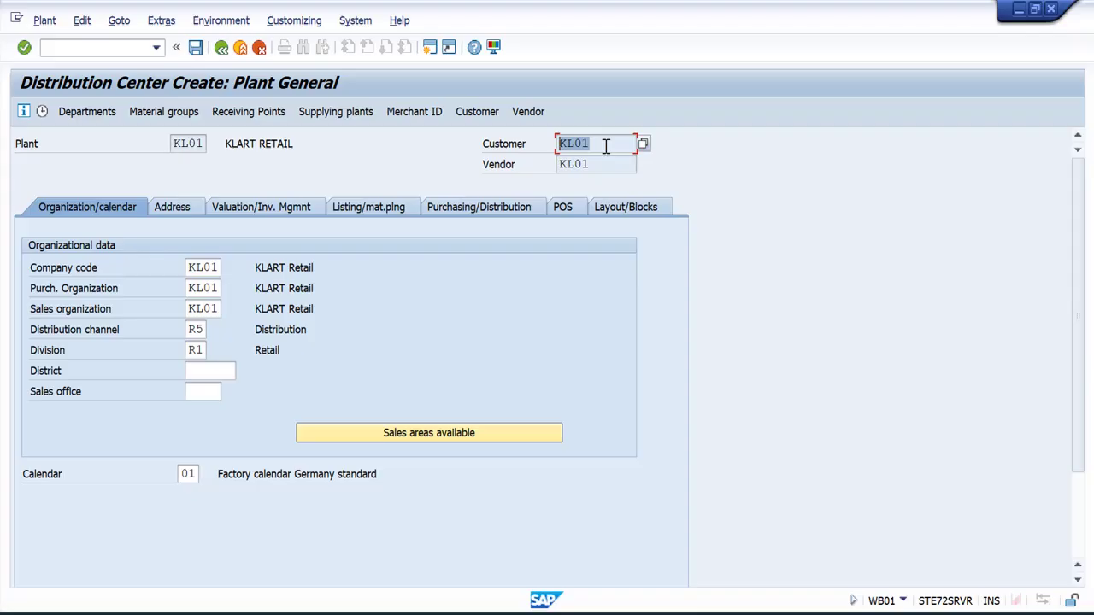
{"action": "key", "text": "Tab"}
{"action": "left_click", "coordinate": [614, 164]}
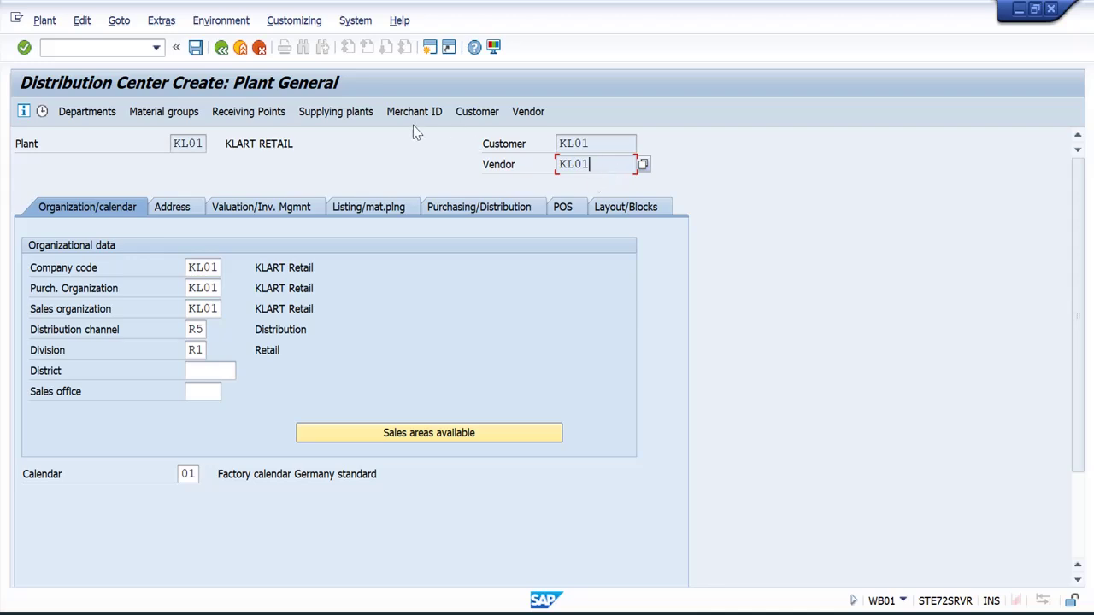
Save the distribution center plant and confirm copying the customizing entries from reference plant KL01
{"action": "left_click", "coordinate": [195, 47]}
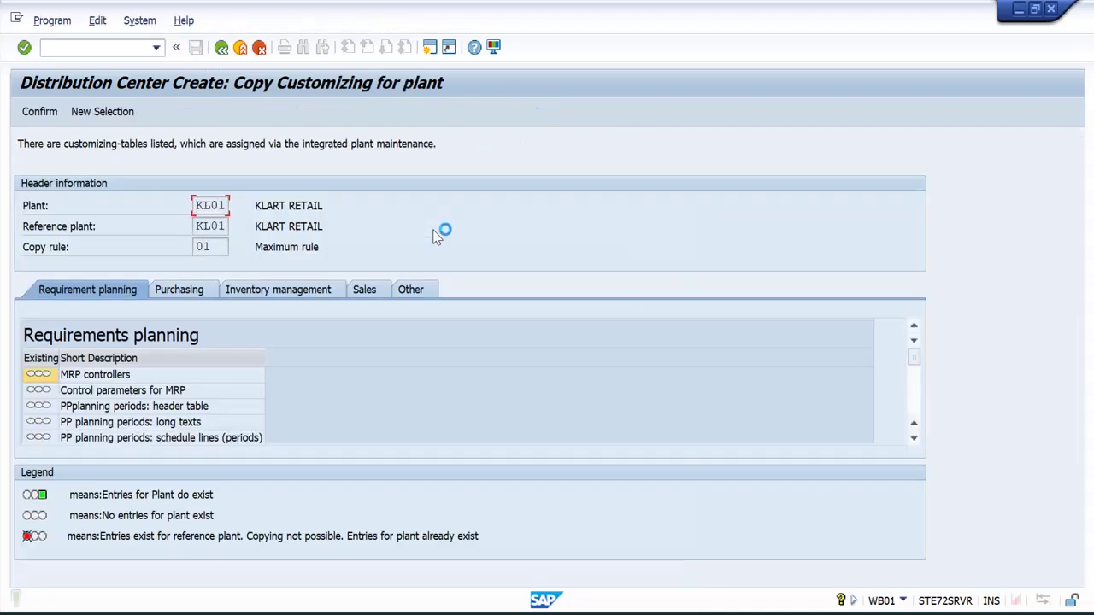
{"action": "left_click", "coordinate": [38, 115]}
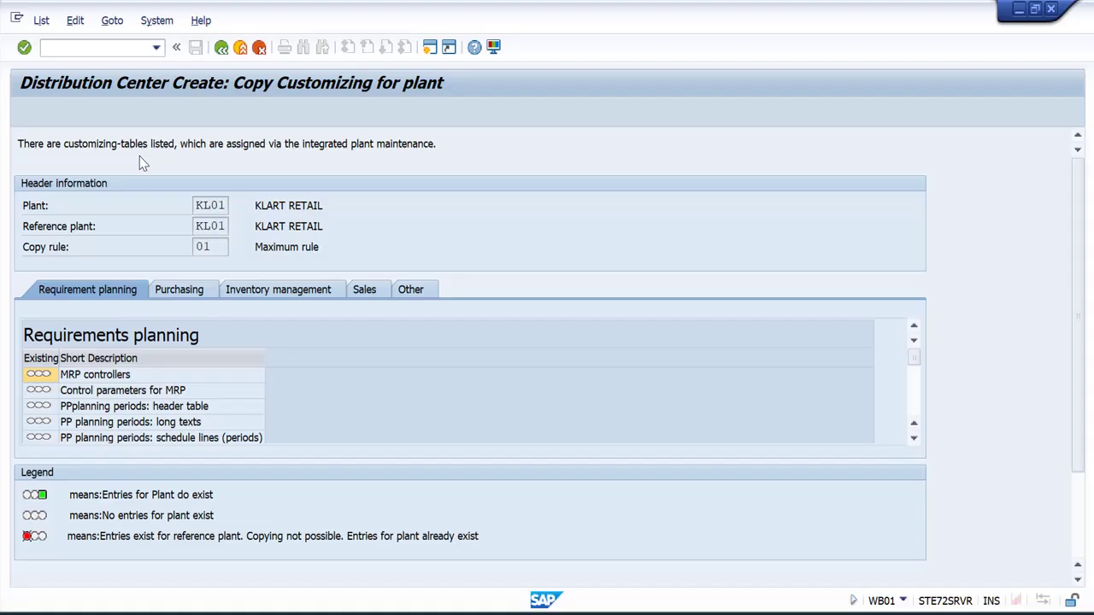
{"action": "left_click", "coordinate": [397, 291]}
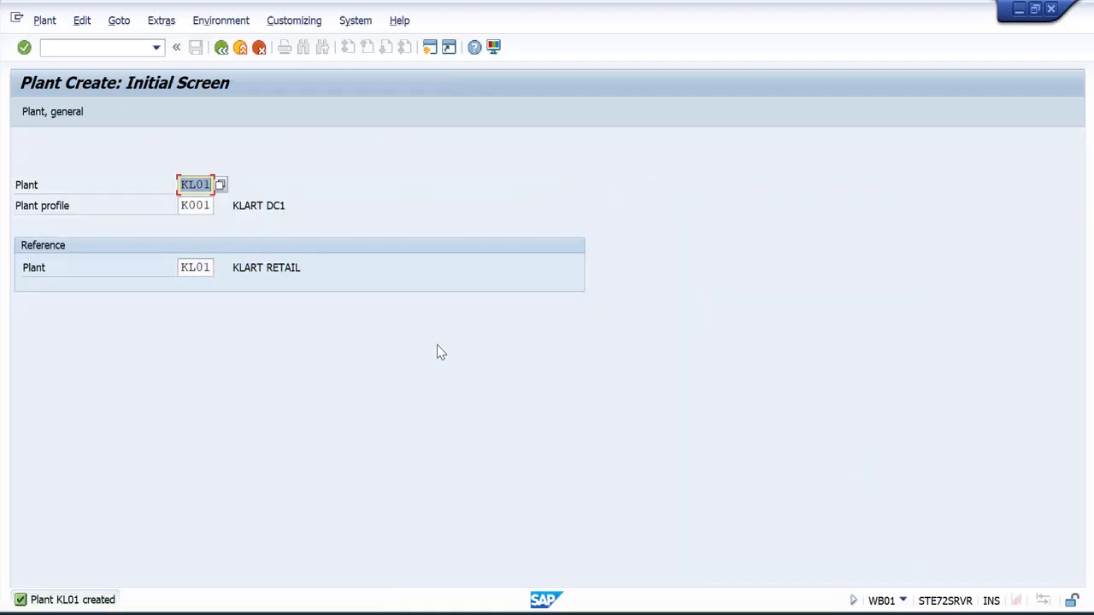
Switch to the IMG session and open Assign plant to company code under Enterprise Structure, Assignment, Logistics - General
{"action": "mouse_move", "coordinate": [669, 609]}
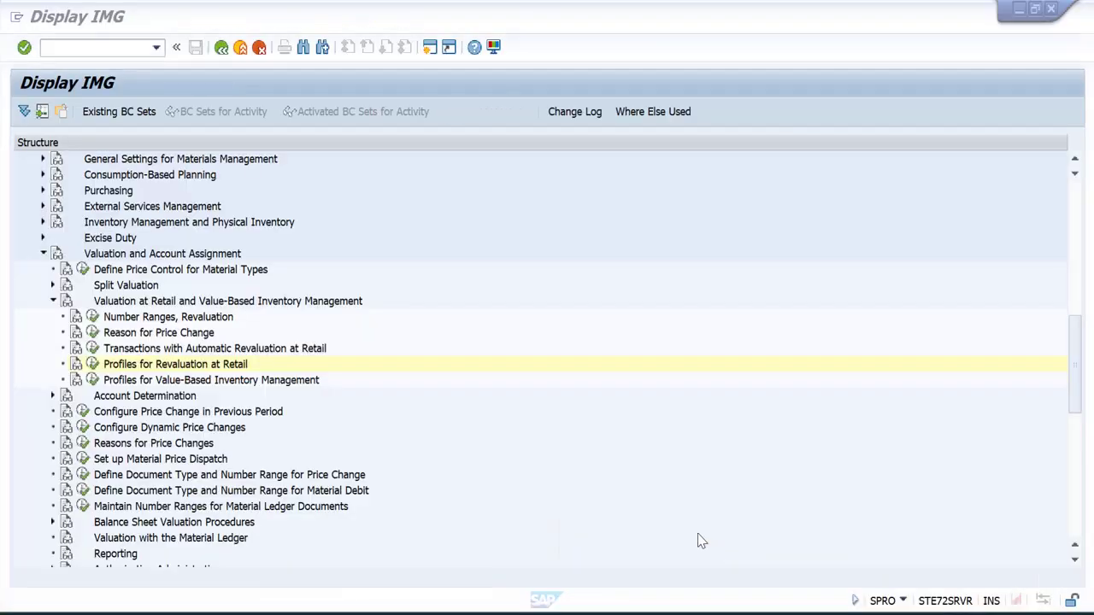
{"action": "left_click", "coordinate": [718, 551]}
{"action": "scroll", "coordinate": [481, 435], "scroll_direction": "up", "scroll_amount": 7}
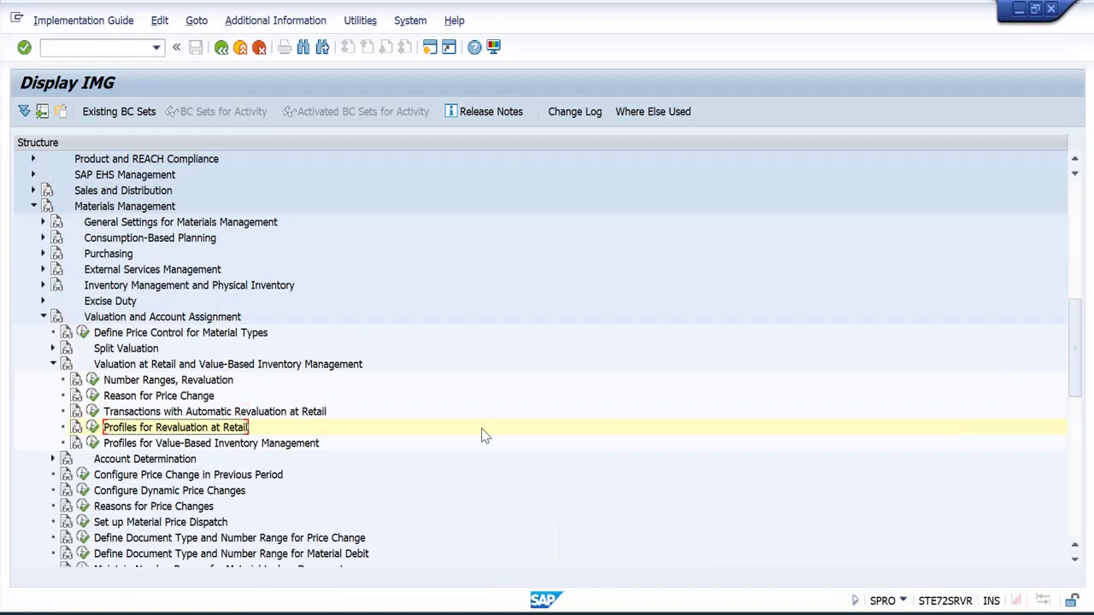
{"action": "scroll", "coordinate": [479, 428], "scroll_direction": "up", "scroll_amount": 3}
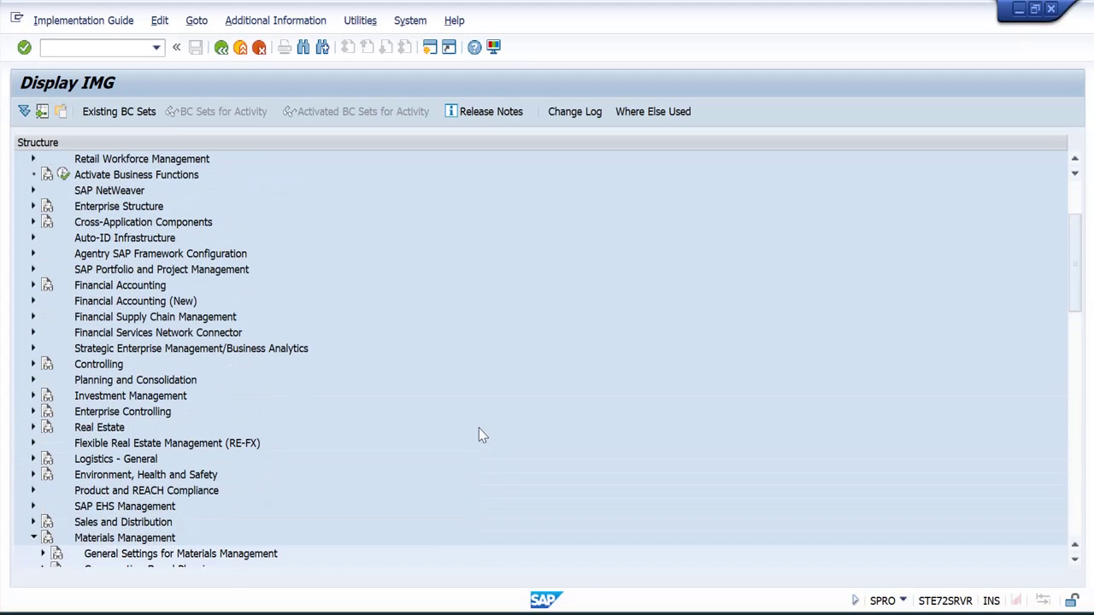
{"action": "left_click", "coordinate": [33, 285]}
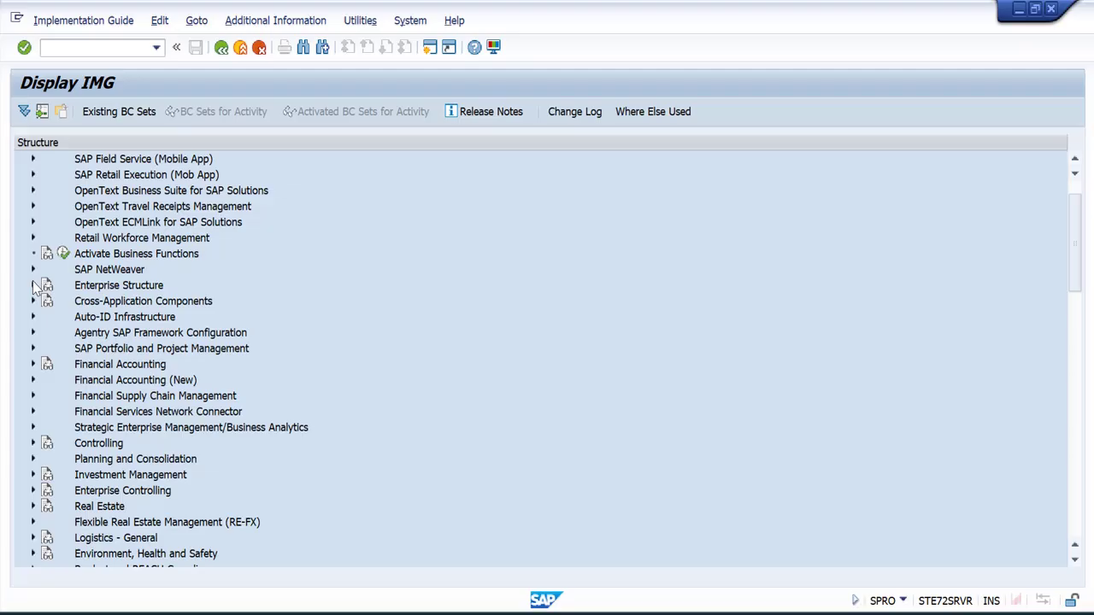
{"action": "left_click", "coordinate": [44, 333]}
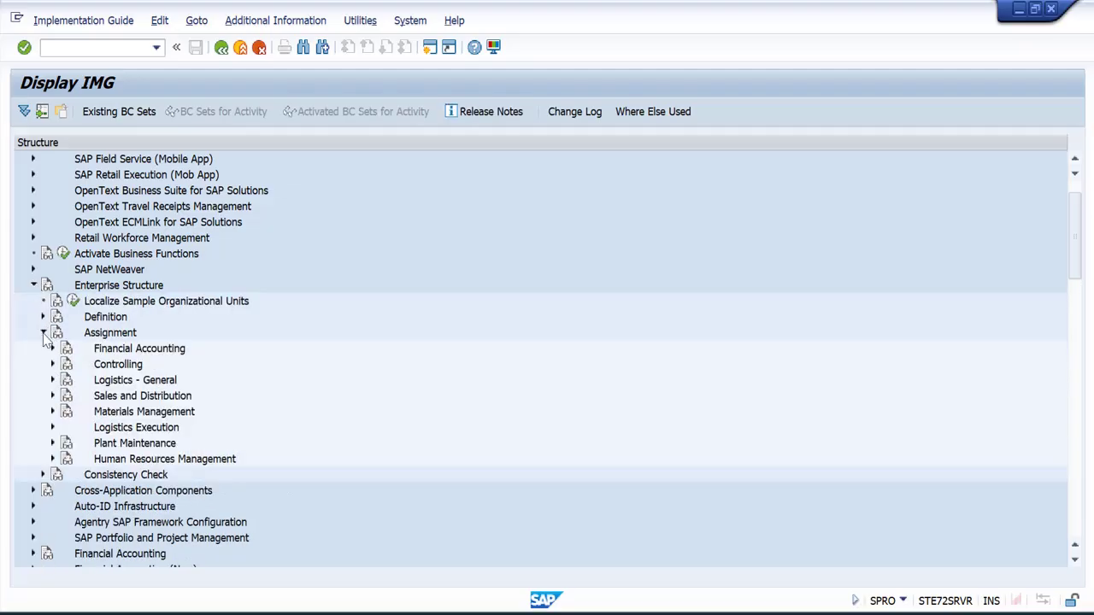
{"action": "left_click", "coordinate": [52, 380]}
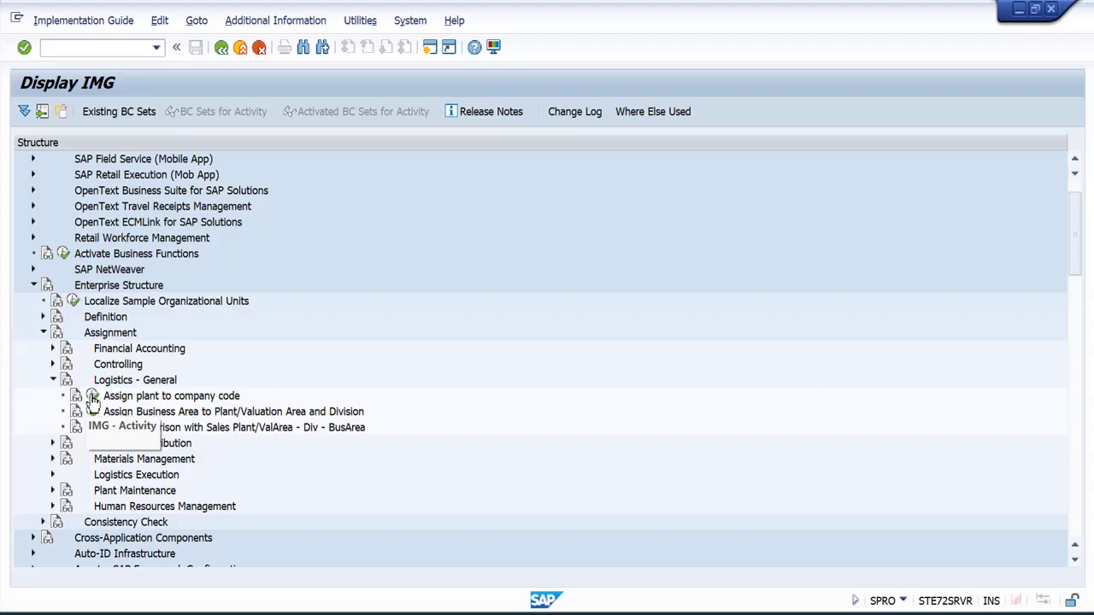
{"action": "left_click", "coordinate": [93, 396]}
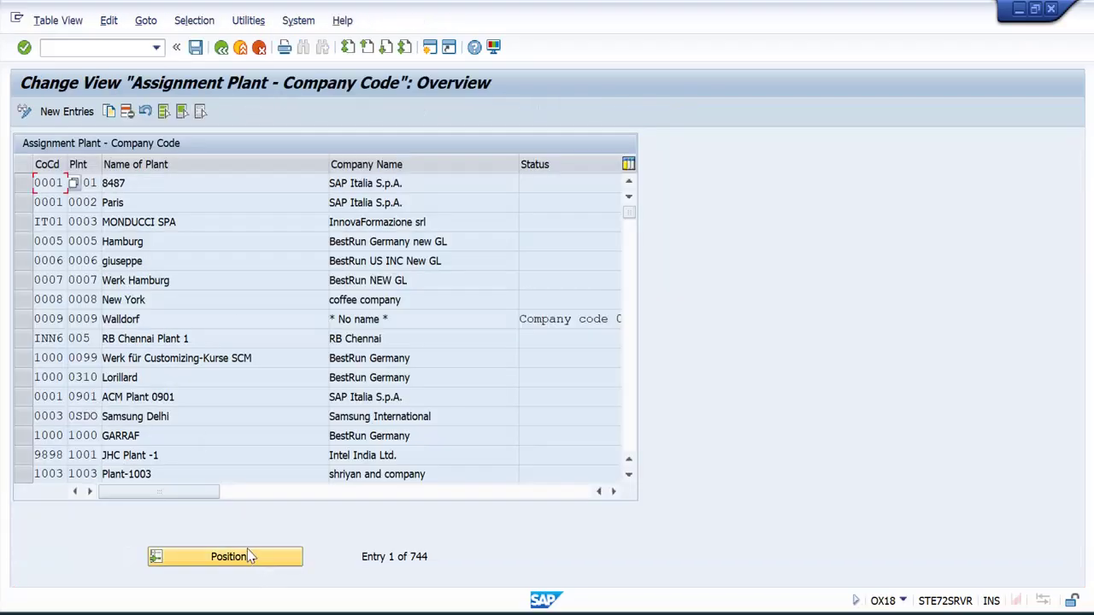
Look up plant KL01 in the plant-to-company-code assignments, check its company code, and return to the IMG
{"action": "left_click", "coordinate": [248, 556]}
{"action": "type", "text": "KL0"}
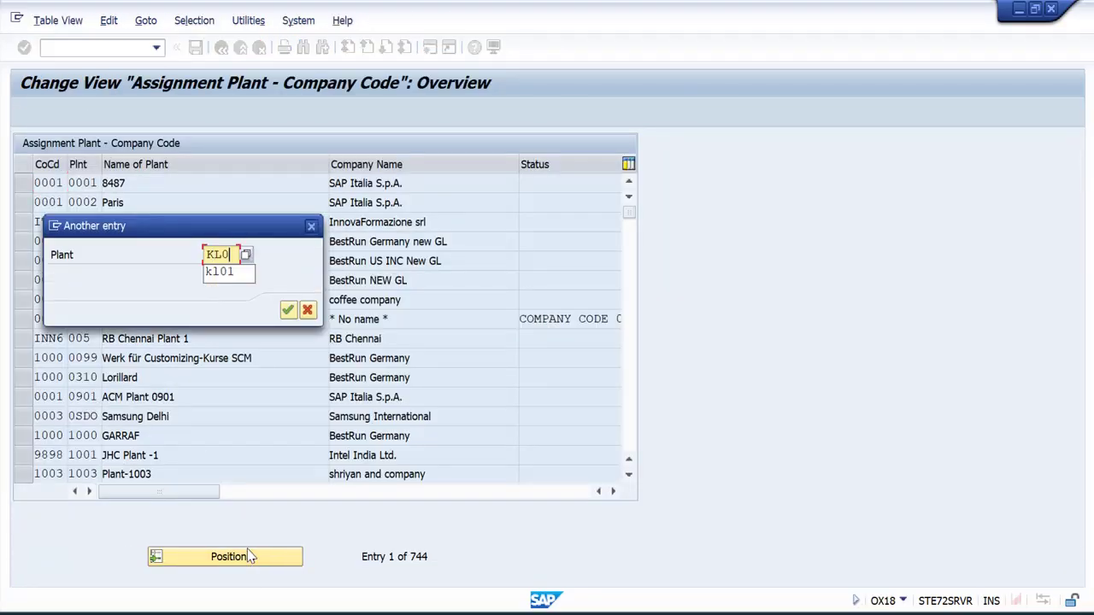
{"action": "type", "text": "1"}
{"action": "key", "text": "Return"}
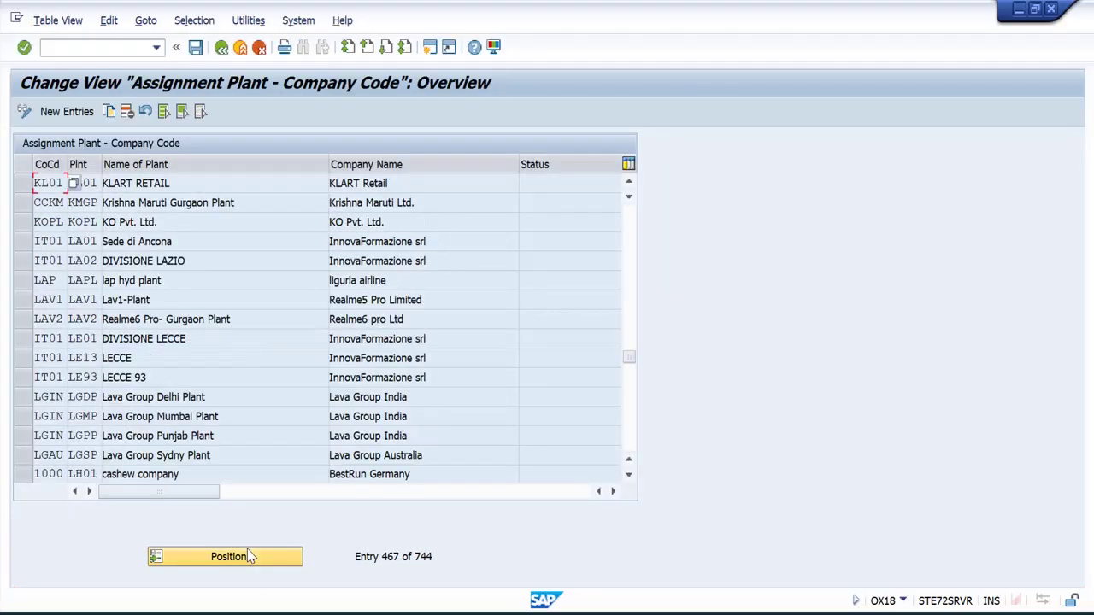
{"action": "left_click", "coordinate": [185, 183]}
{"action": "left_click", "coordinate": [23, 183]}
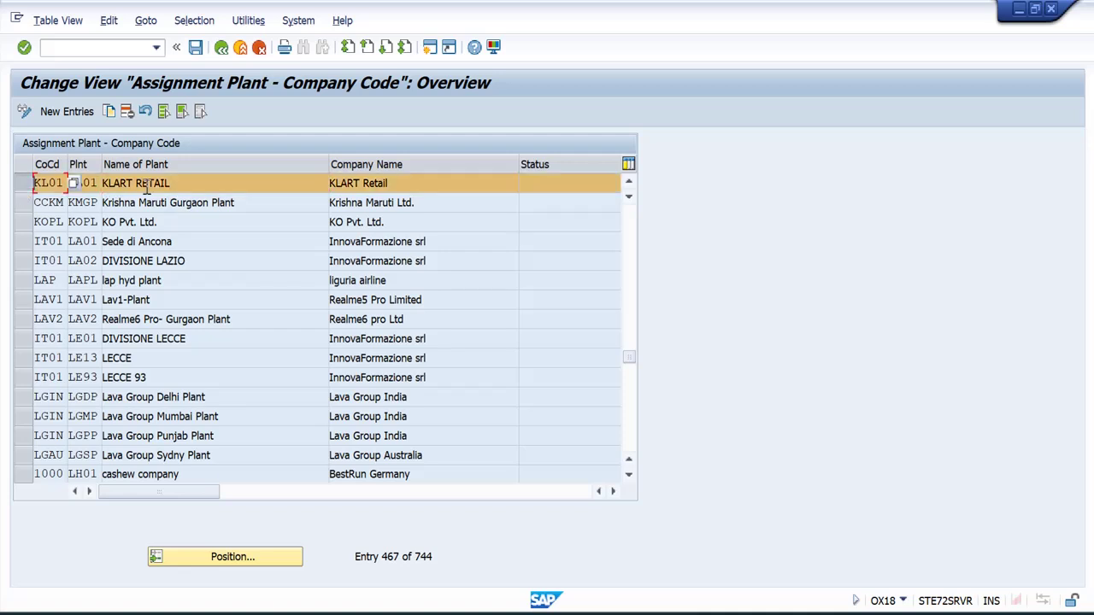
{"action": "left_click", "coordinate": [146, 185]}
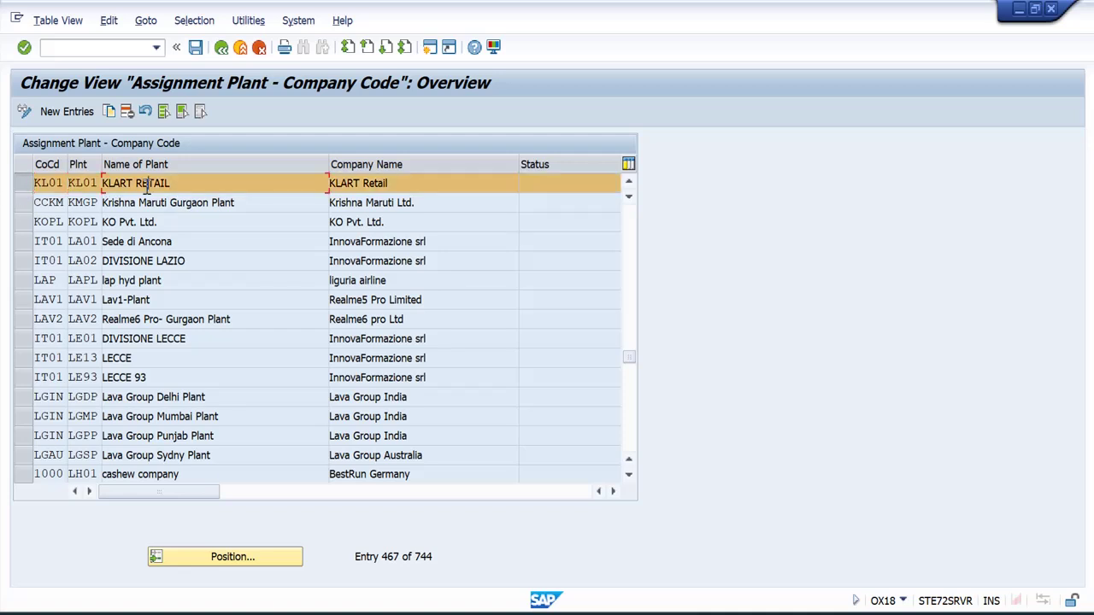
{"action": "left_click", "coordinate": [222, 48]}
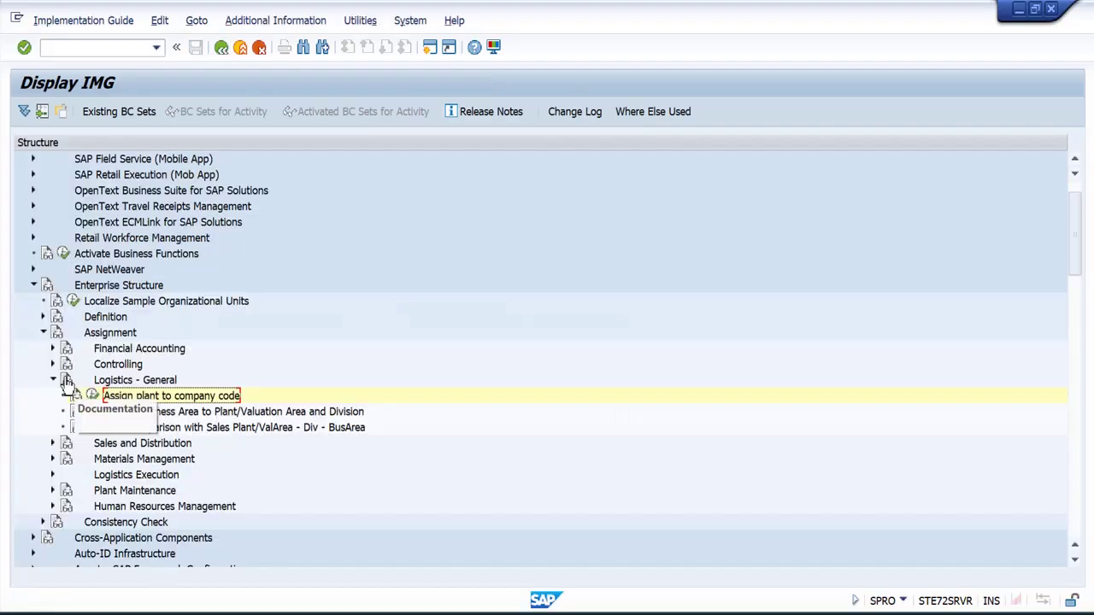
Open Assign purchasing organization to plant under Assignment, Materials Management, and locate the entries for purchasing organization KL01
{"action": "left_click", "coordinate": [52, 381]}
{"action": "left_click", "coordinate": [52, 411]}
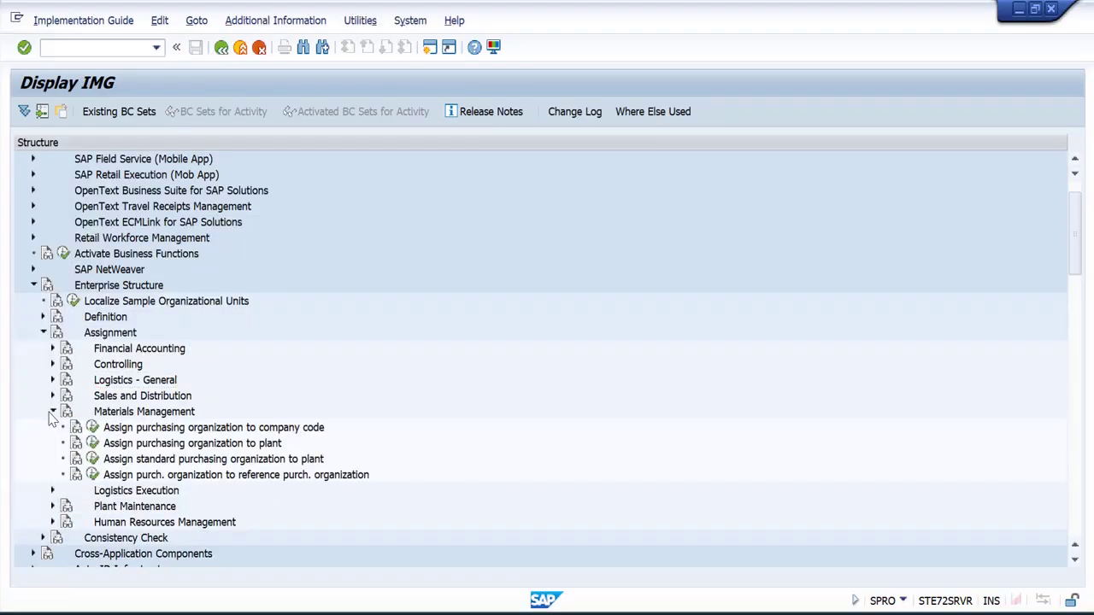
{"action": "left_click", "coordinate": [93, 443]}
{"action": "left_click", "coordinate": [244, 554]}
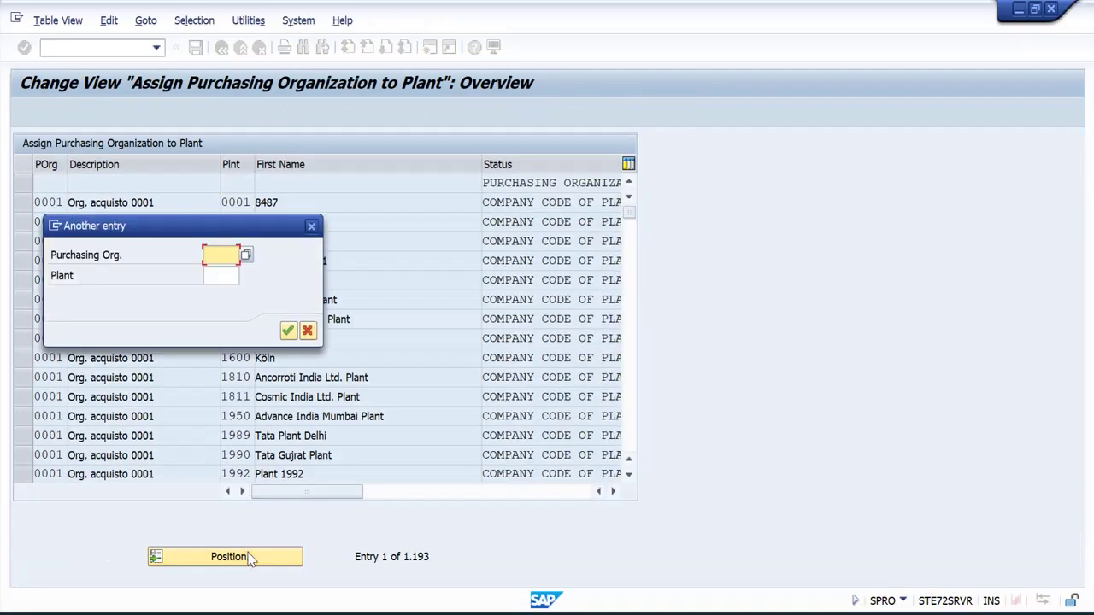
{"action": "type", "text": "KL01"}
{"action": "key", "text": "Return"}
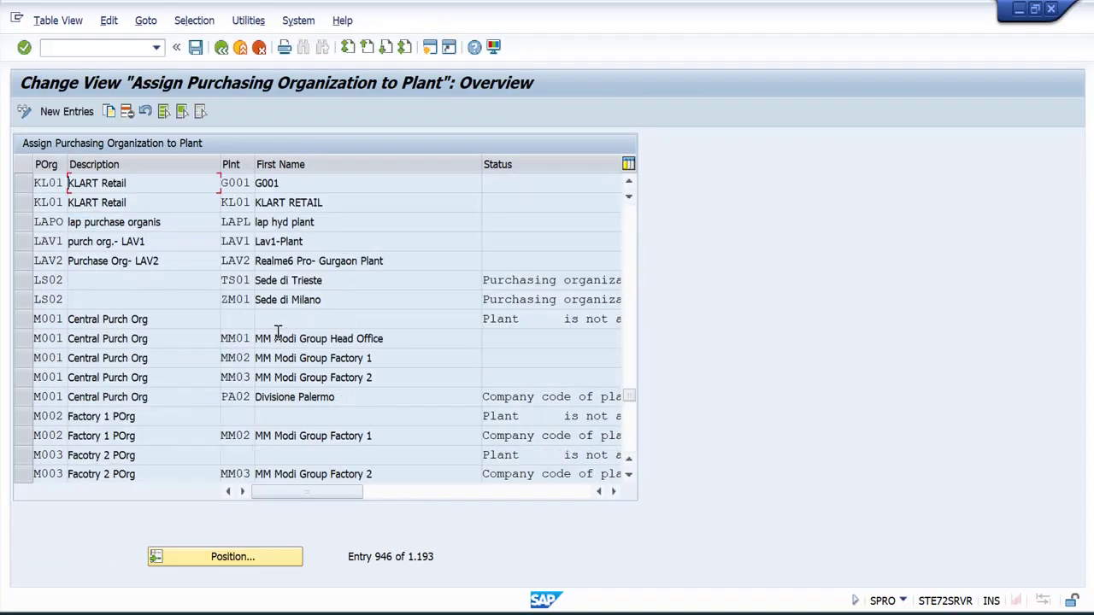
Check the assignment of purchasing organization KL01 to plant KL01 and return to the IMG structure
{"action": "left_click", "coordinate": [24, 202]}
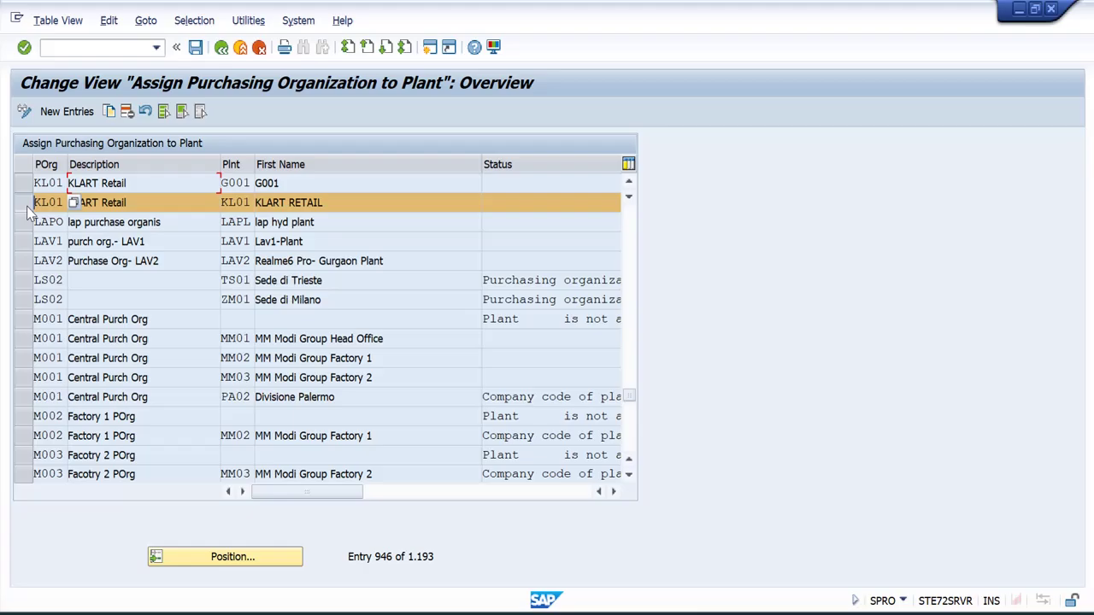
{"action": "left_click", "coordinate": [333, 203]}
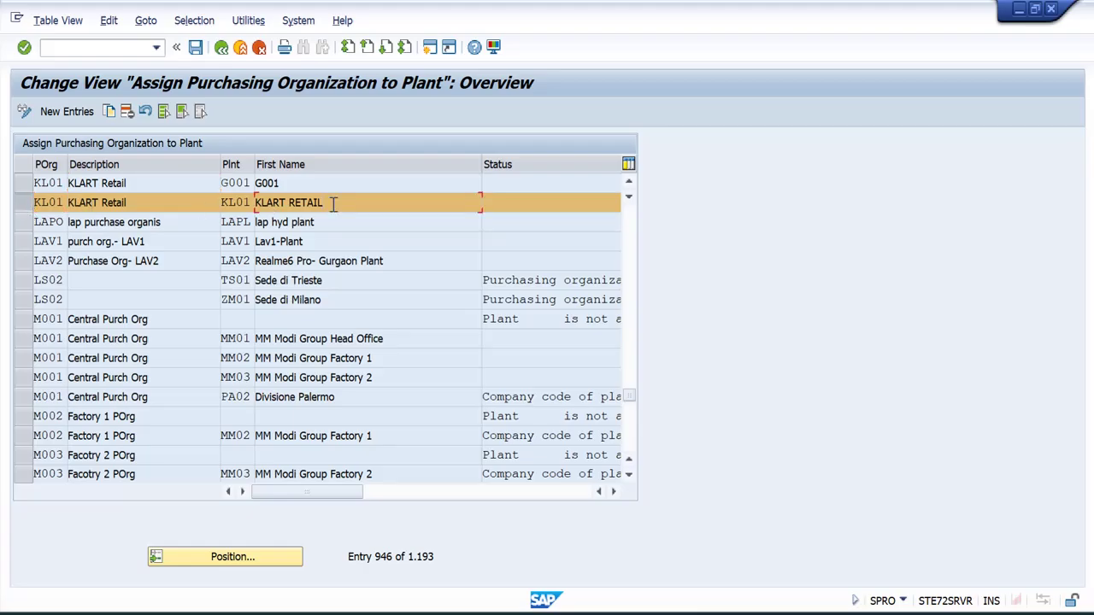
{"action": "left_click_drag", "start_coordinate": [254, 202], "coordinate": [188, 203]}
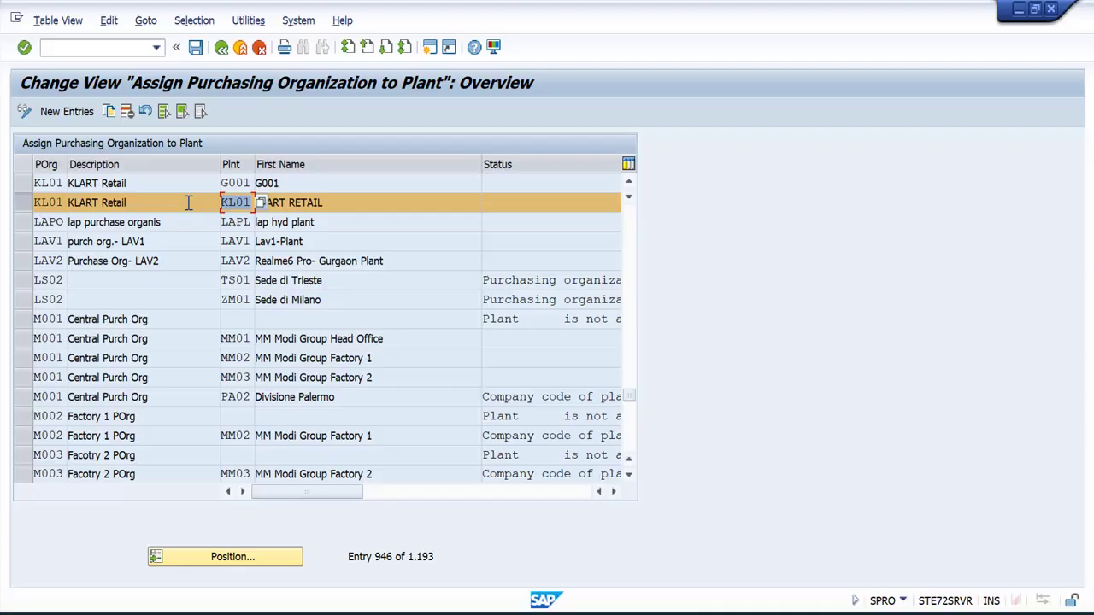
{"action": "left_click", "coordinate": [65, 202]}
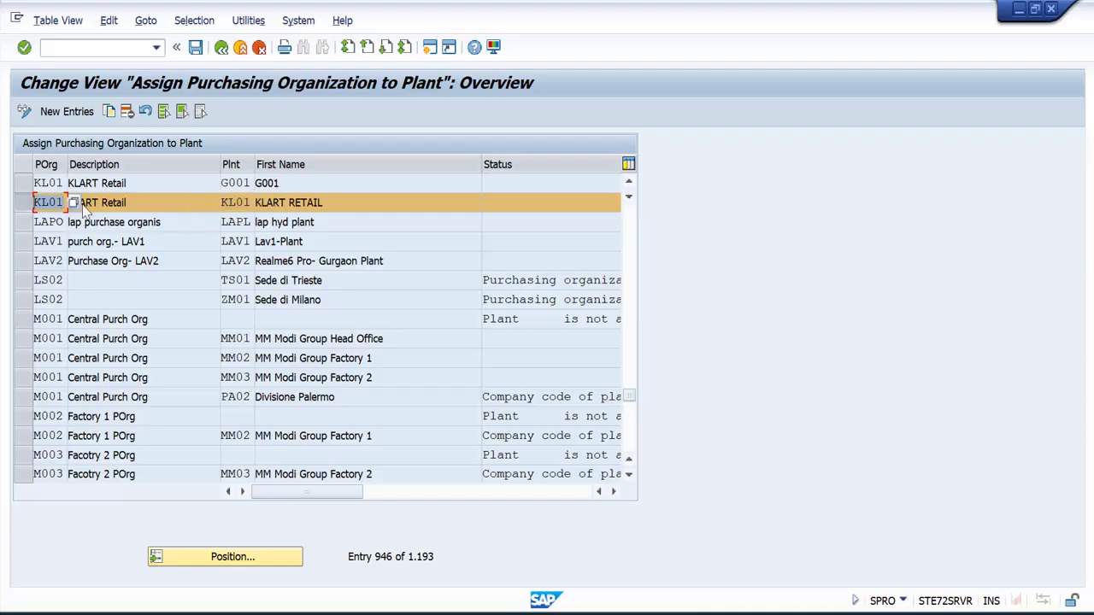
{"action": "left_click", "coordinate": [168, 204]}
{"action": "left_click", "coordinate": [222, 49]}
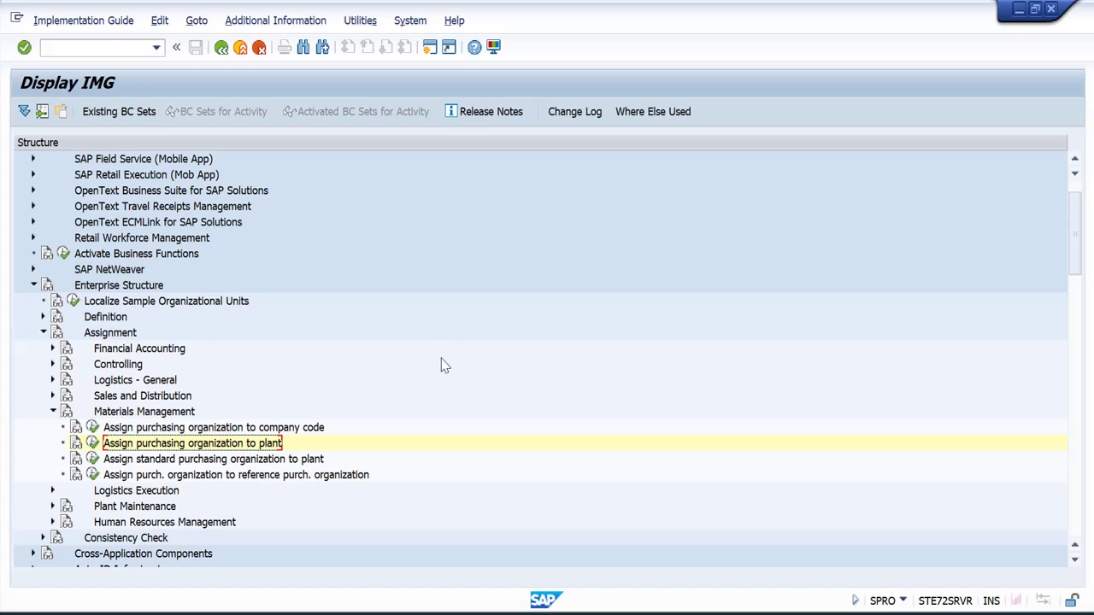
Switch to the Plant Create session and start plant KL02 with profile K002, declining to determine the reference plant from the profile
{"action": "mouse_move", "coordinate": [680, 607]}
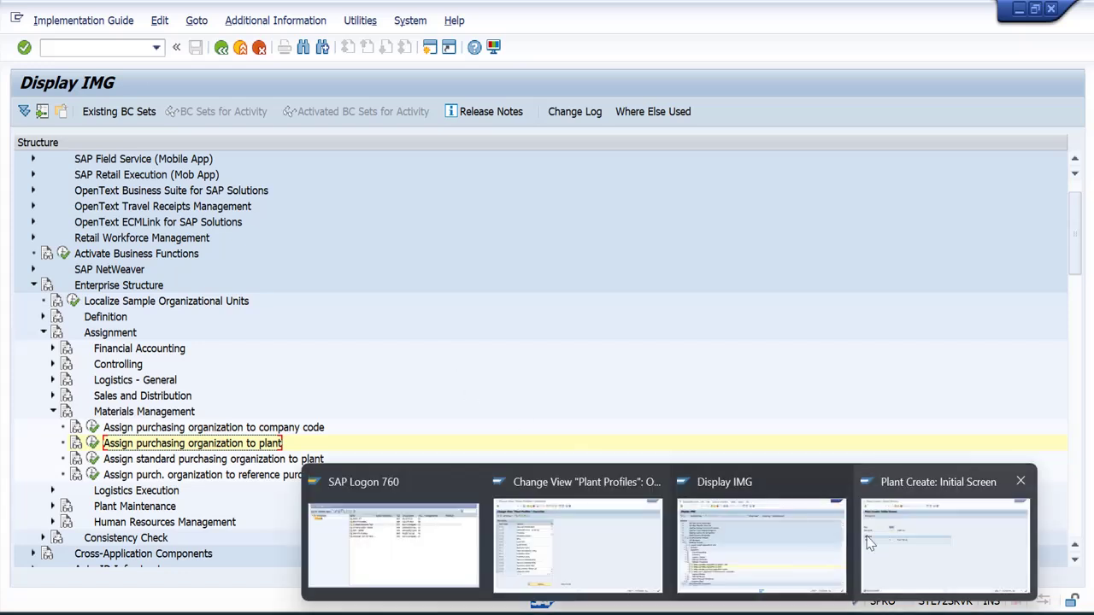
{"action": "left_click", "coordinate": [868, 543]}
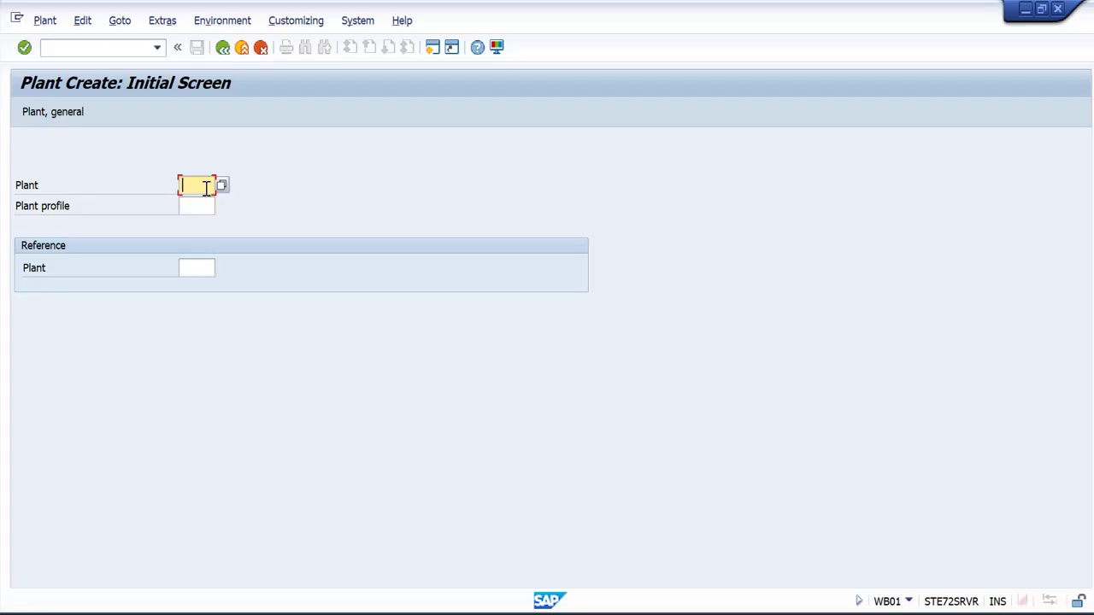
{"action": "type", "text": "KL"}
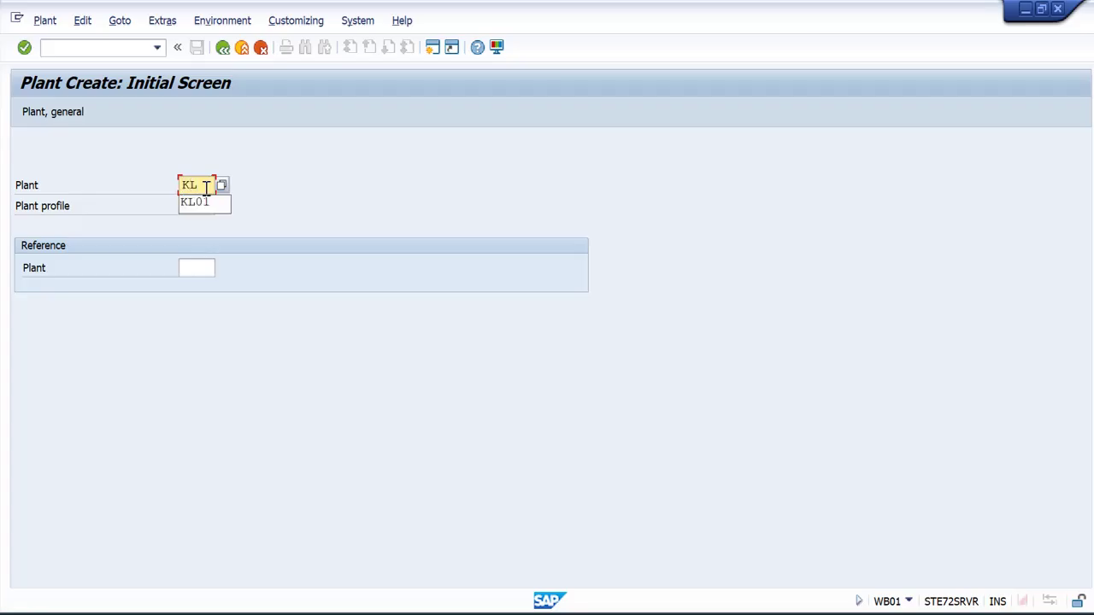
{"action": "type", "text": "02"}
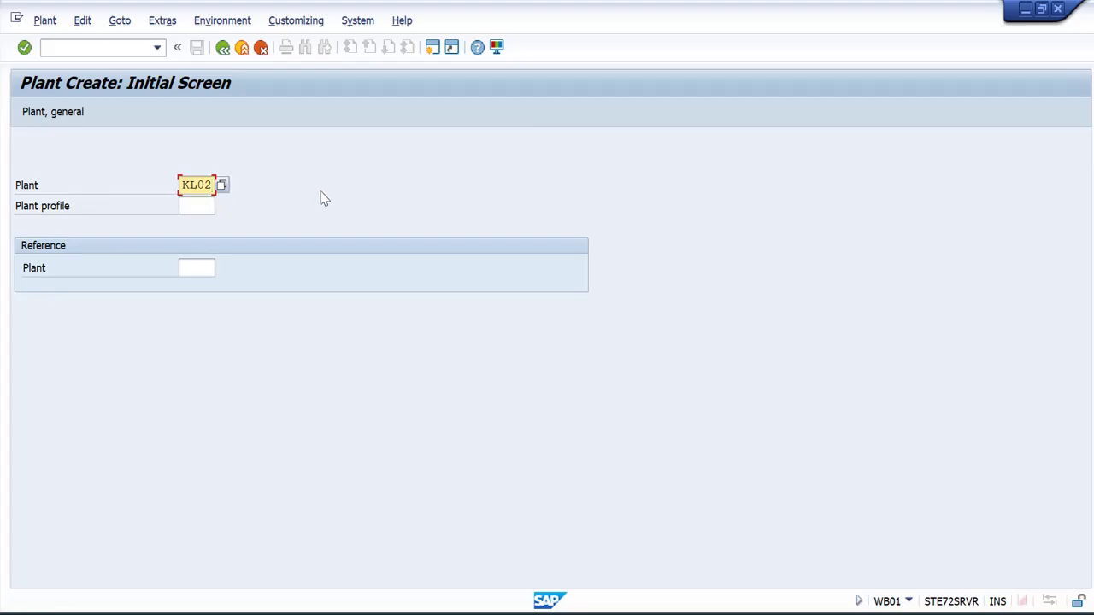
{"action": "key", "text": "Tab"}
{"action": "type", "text": "K"}
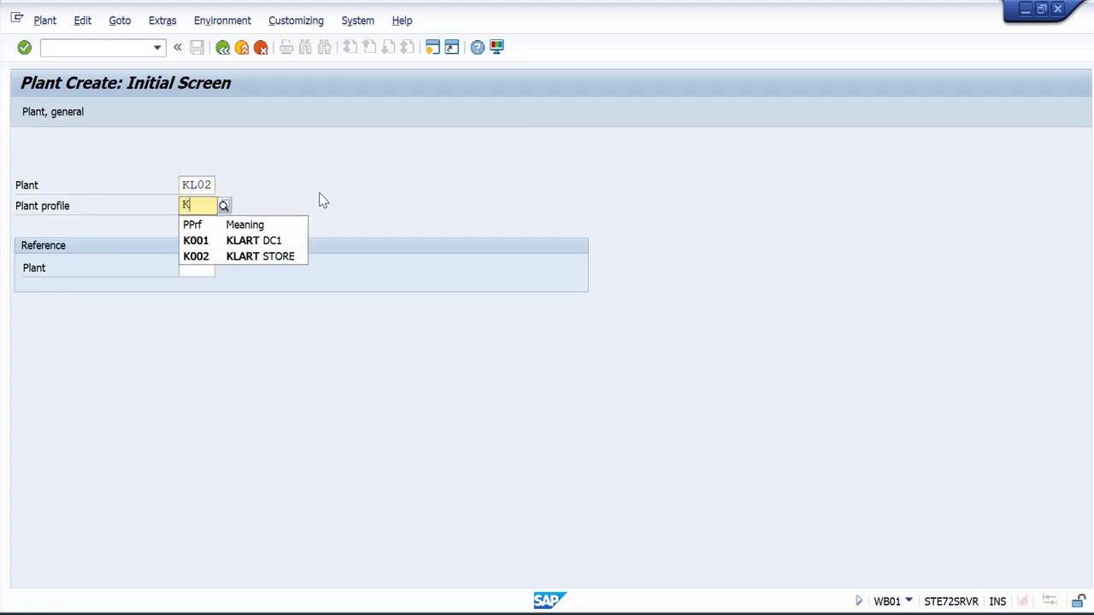
{"action": "left_click", "coordinate": [276, 259]}
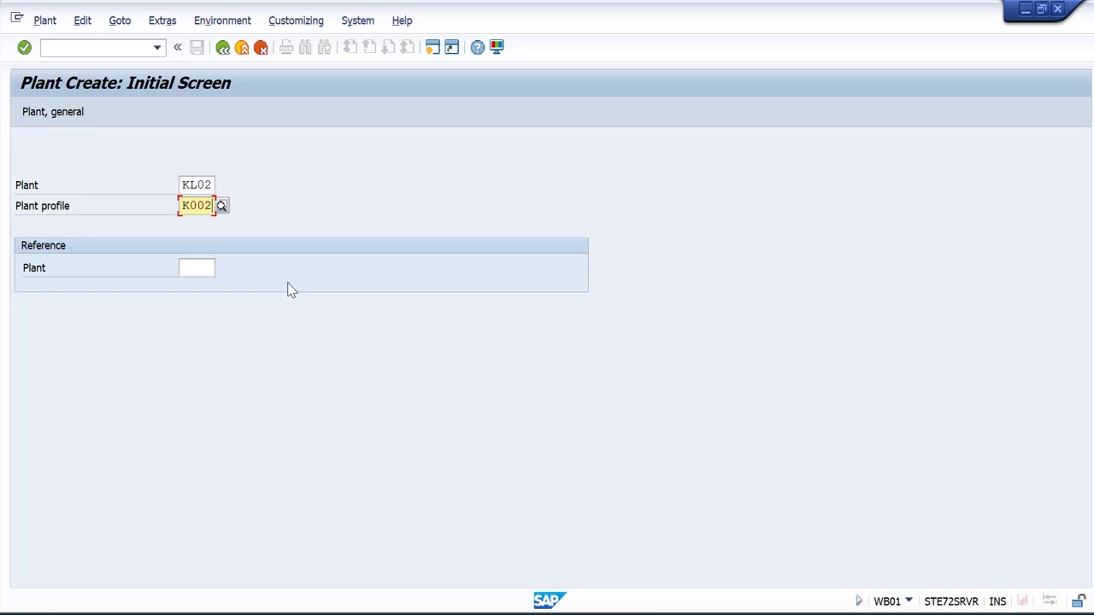
{"action": "key", "text": "Return"}
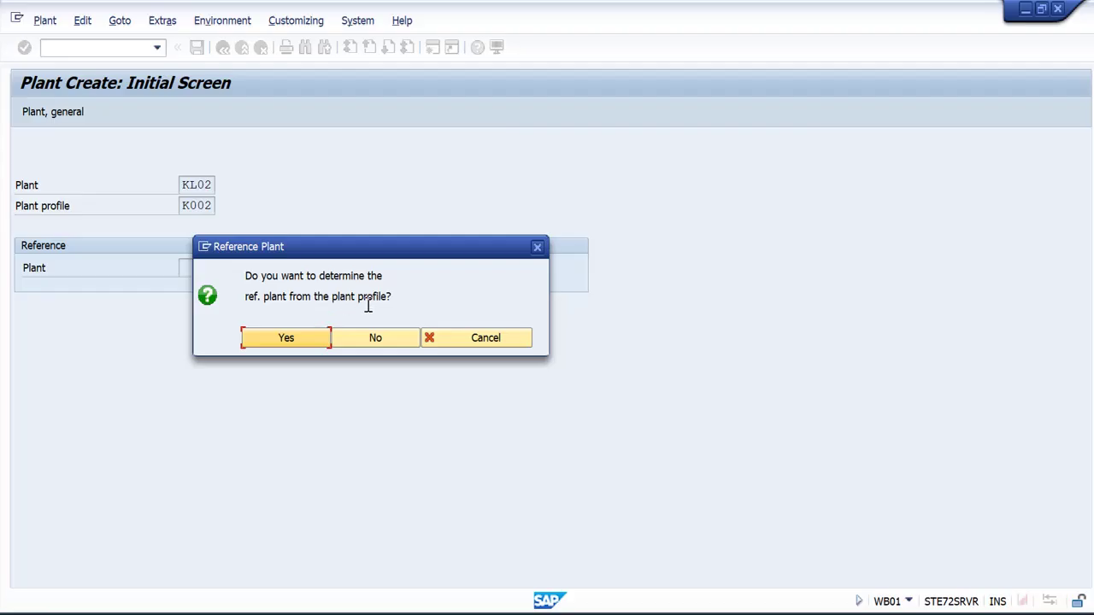
{"action": "left_click", "coordinate": [350, 342]}
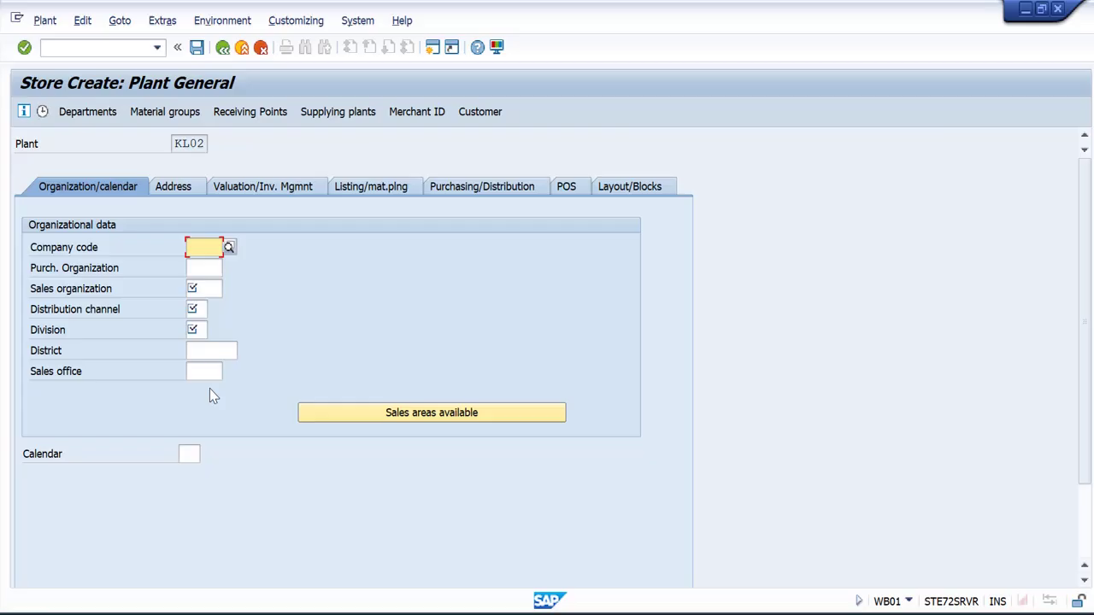
Set the store's company code, purchasing organization and sales organization to KL01
{"action": "key", "text": "Down"}
{"action": "key", "text": "Down"}
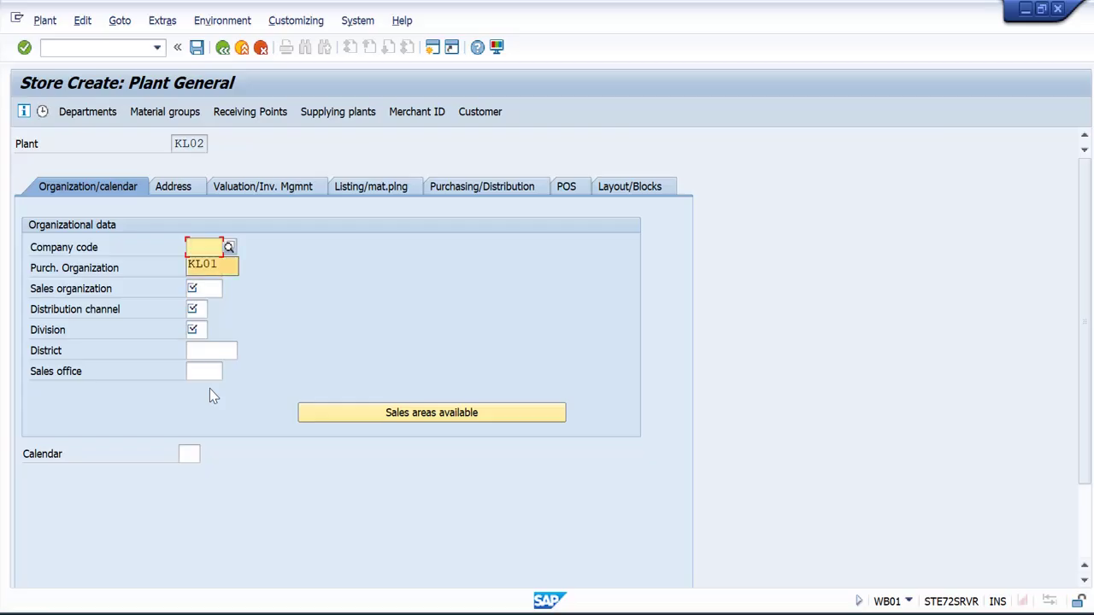
{"action": "key", "text": "Return"}
{"action": "key", "text": "Down"}
{"action": "key", "text": "Down"}
{"action": "key", "text": "Return"}
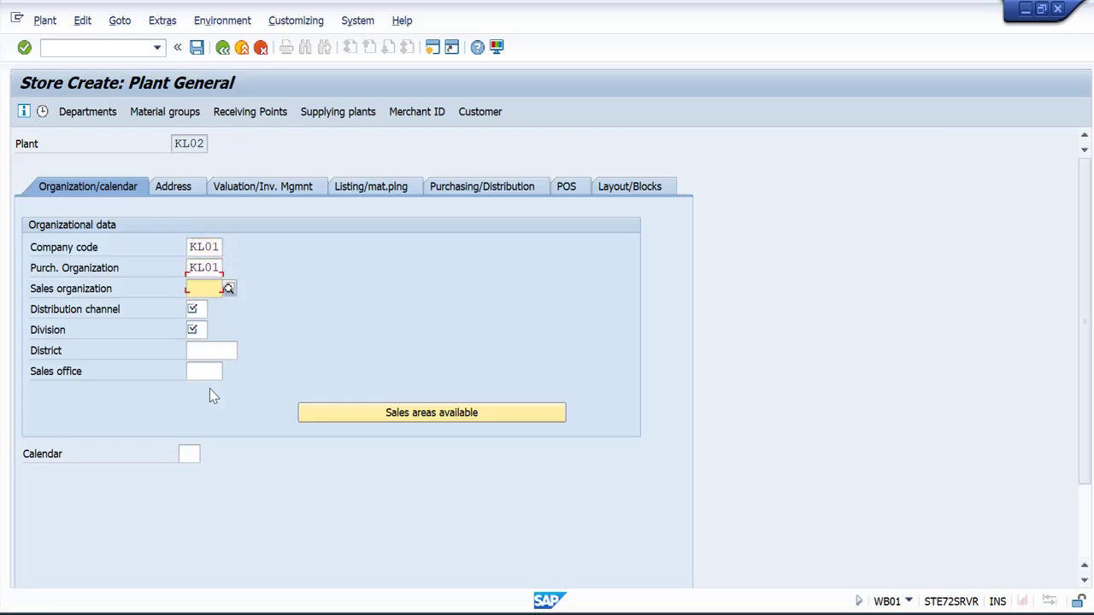
{"action": "key", "text": "Down"}
{"action": "key", "text": "Down"}
{"action": "key", "text": "Return"}
Set the store's distribution channel to R4 and its division to R1
{"action": "key", "text": "Down"}
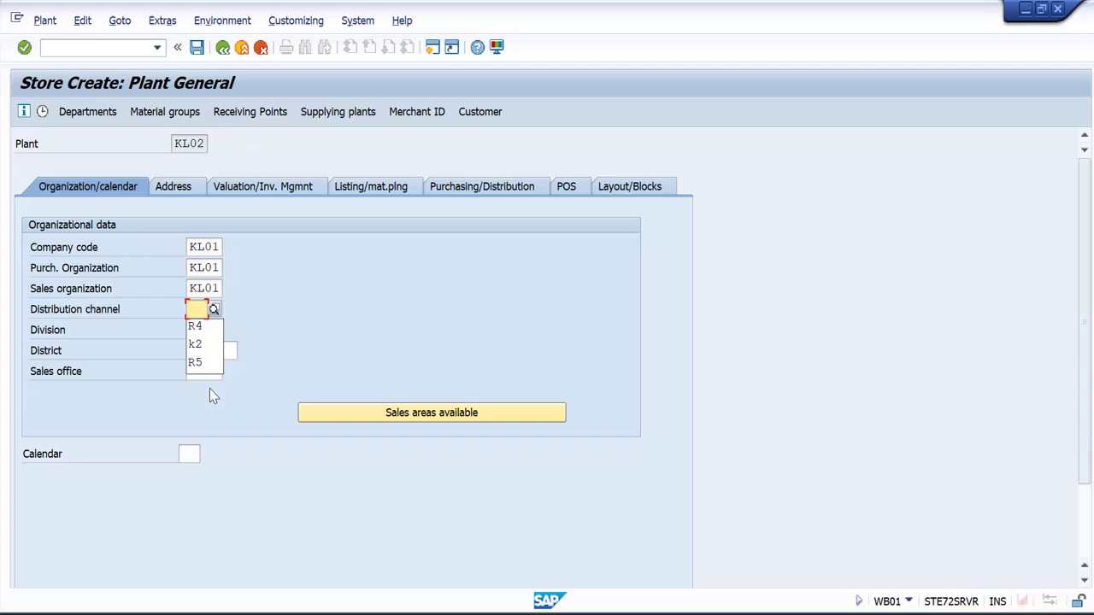
{"action": "key", "text": "Down"}
{"action": "key", "text": "Return"}
{"action": "key", "text": "Down"}
{"action": "key", "text": "Down"}
{"action": "key", "text": "Return"}
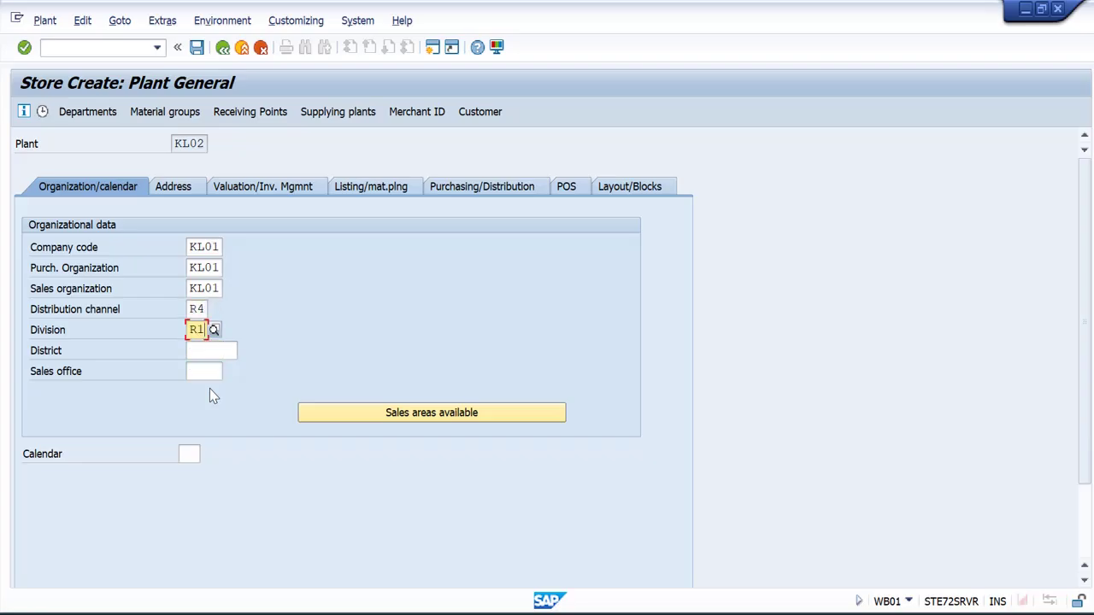
Change the store's distribution channel to R1, GM store
{"action": "left_click", "coordinate": [198, 308]}
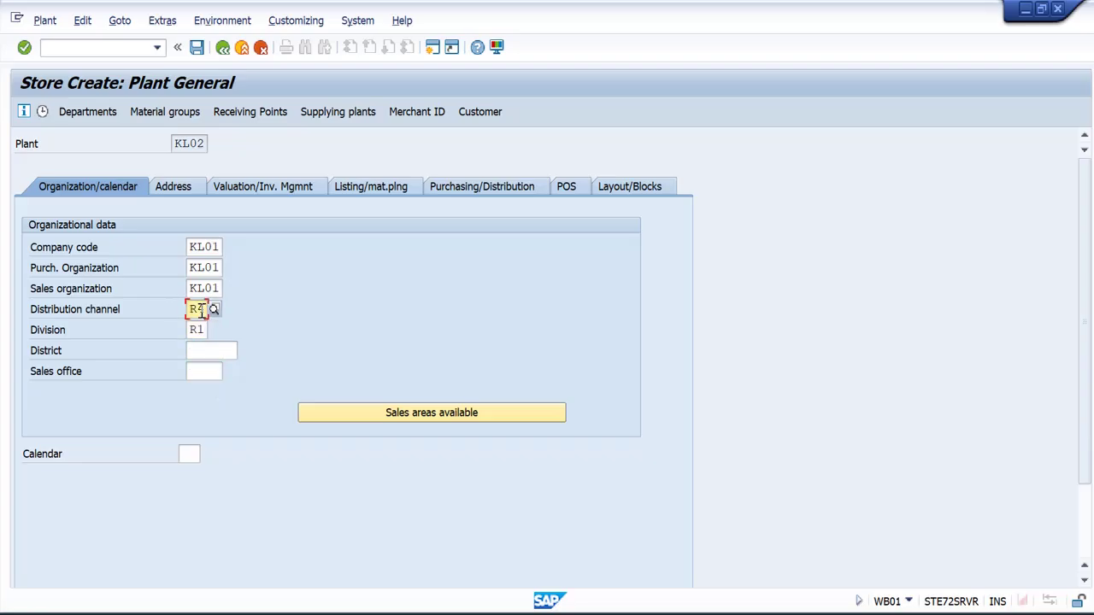
{"action": "key", "text": "BackSpace"}
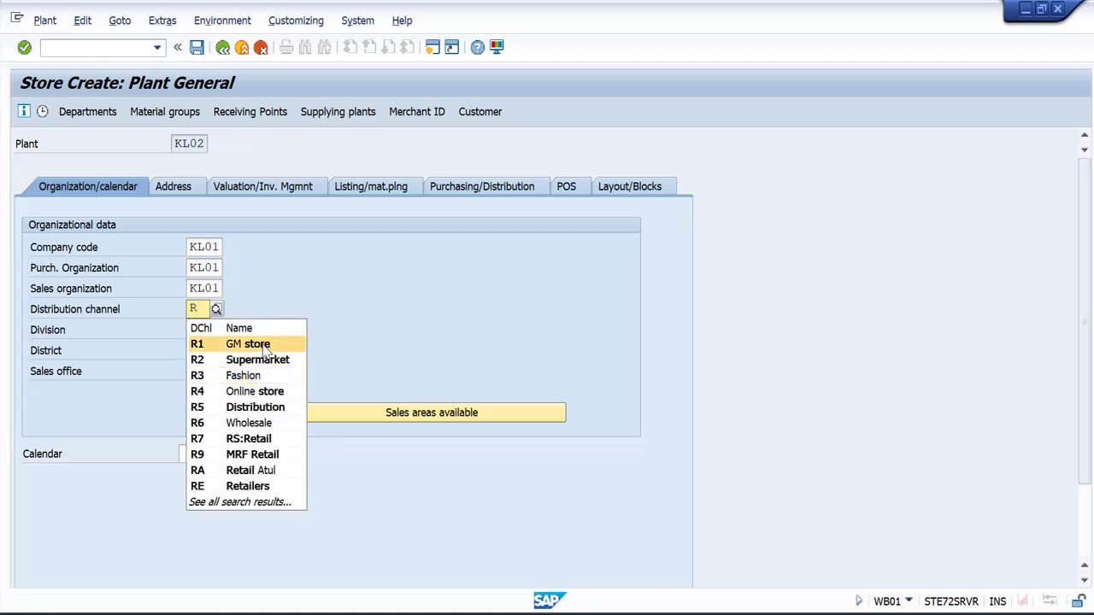
{"action": "left_click", "coordinate": [260, 346]}
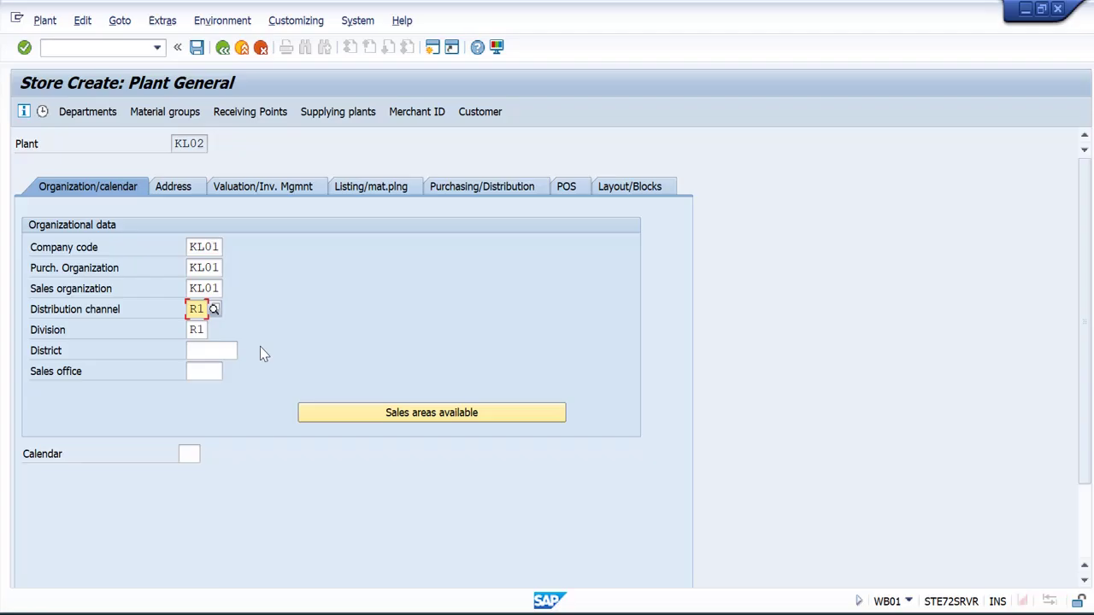
Accept the organizational data and enter the title Company and the name KLART STORE-1 in the store's address
{"action": "left_click", "coordinate": [174, 187]}
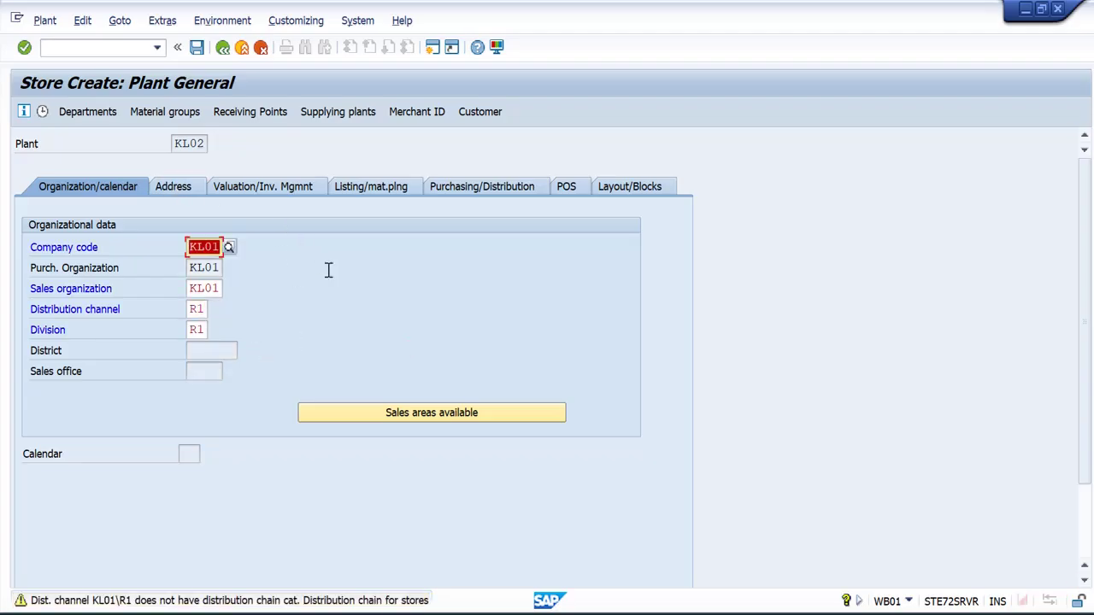
{"action": "key", "text": "Return"}
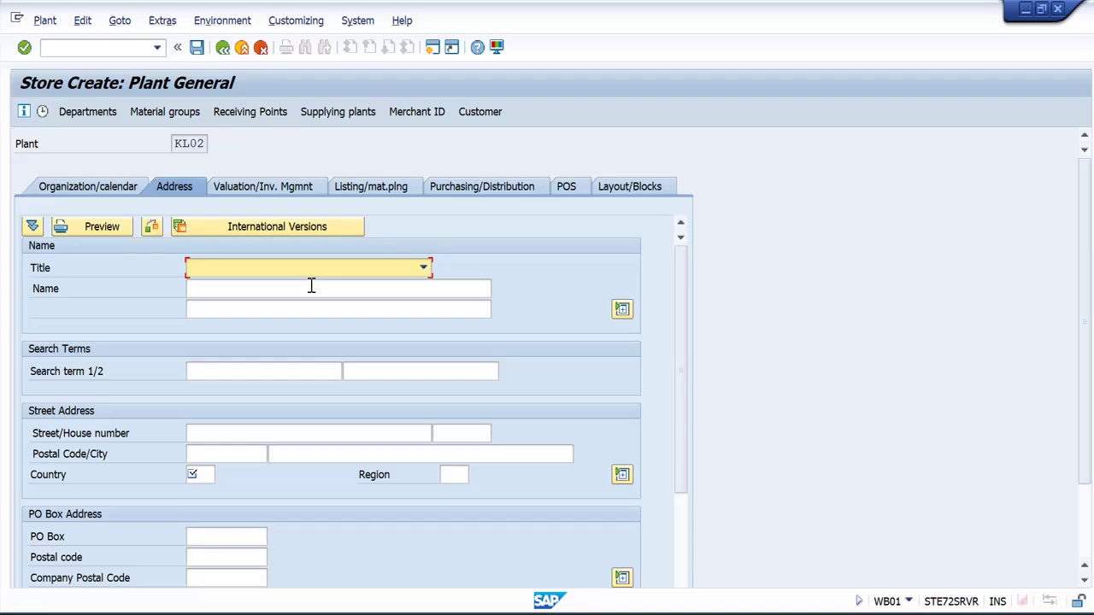
{"action": "key", "text": "Down"}
{"action": "left_click", "coordinate": [304, 290]}
{"action": "type", "text": "K"}
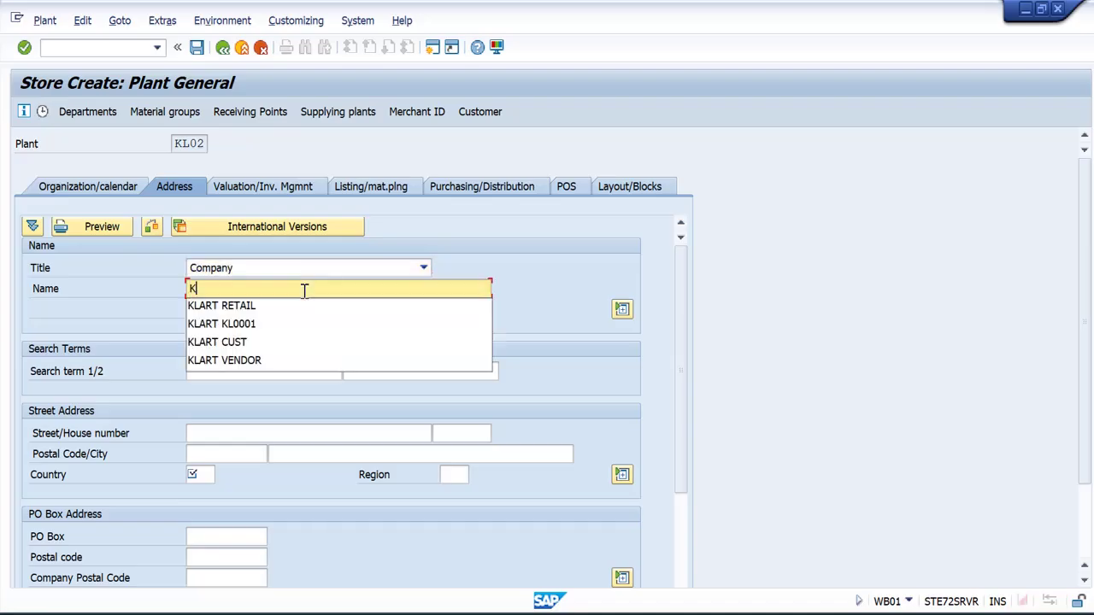
{"action": "type", "text": "LART STORE-1"}
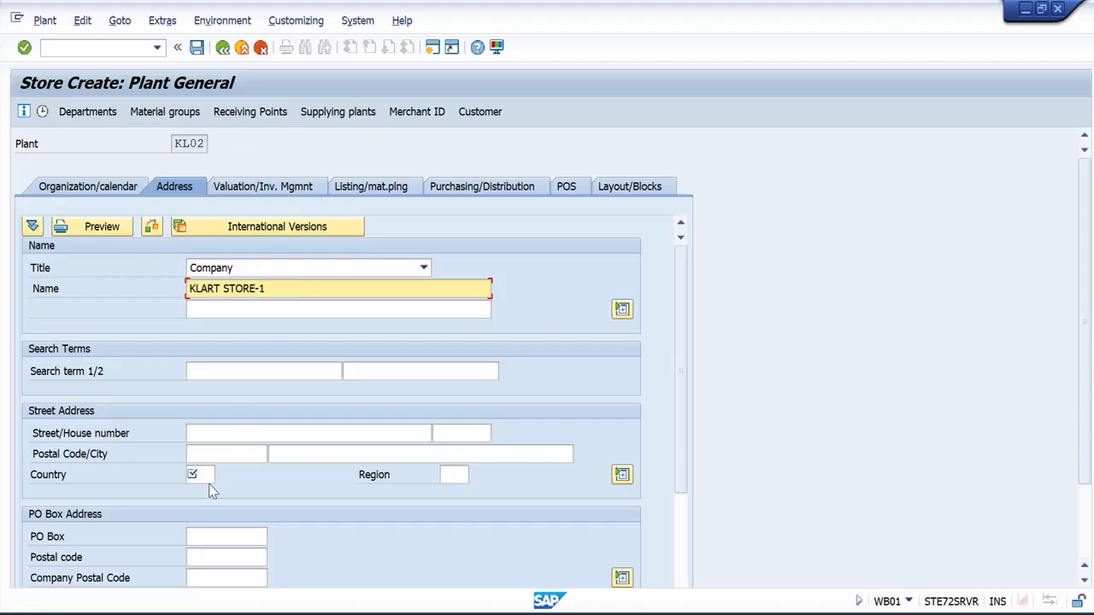
Set the store address's country to US and its region to CT, Connecticut
{"action": "left_click", "coordinate": [209, 474]}
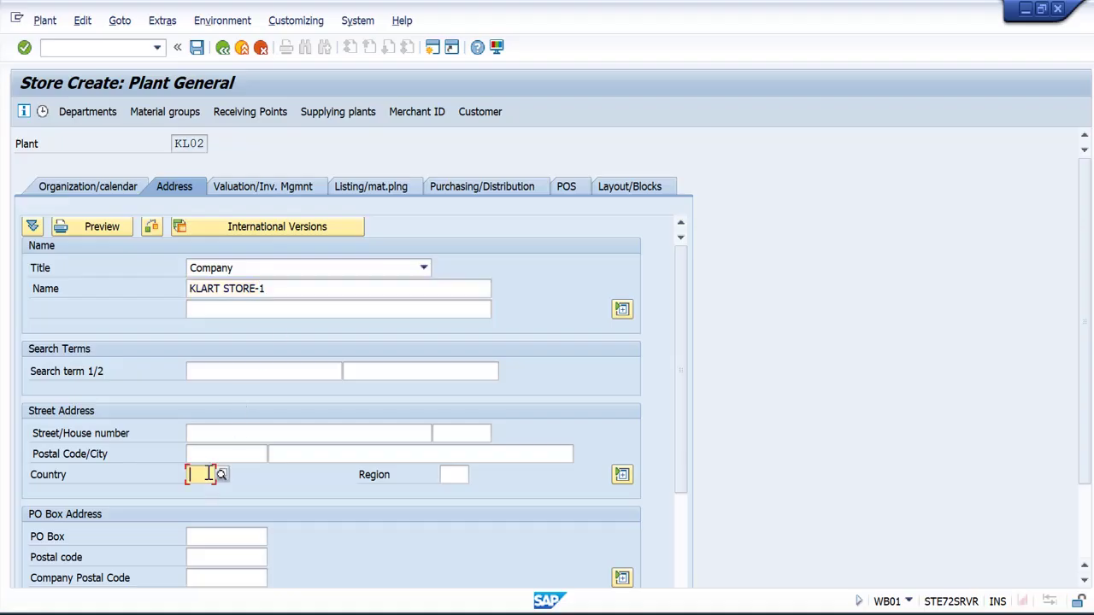
{"action": "type", "text": "US"}
{"action": "key", "text": "Tab"}
{"action": "type", "text": "C"}
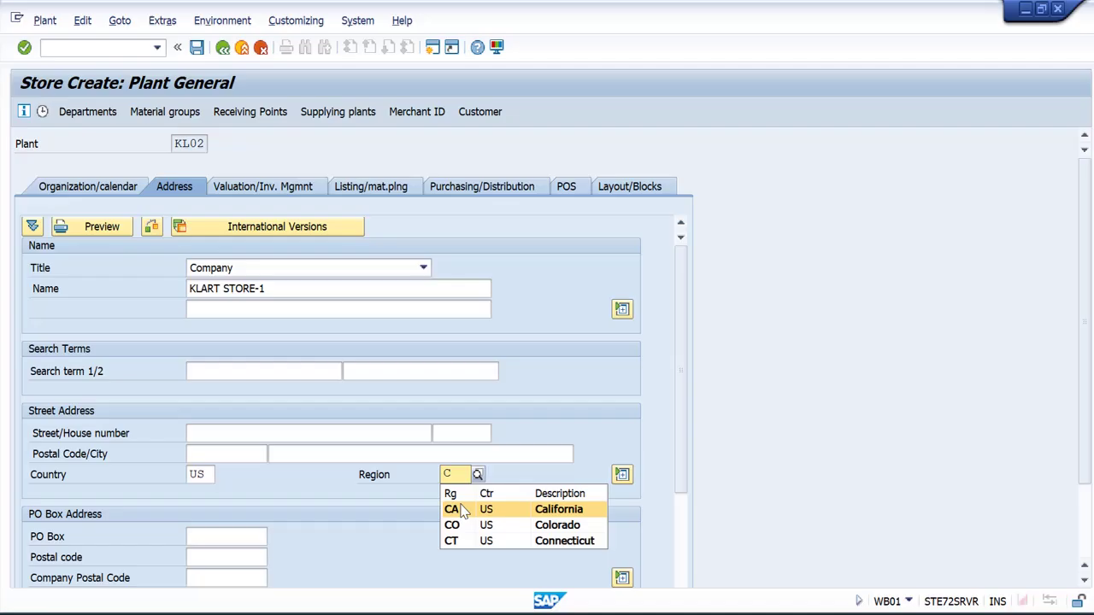
{"action": "left_click", "coordinate": [451, 541]}
{"action": "key", "text": "Return"}
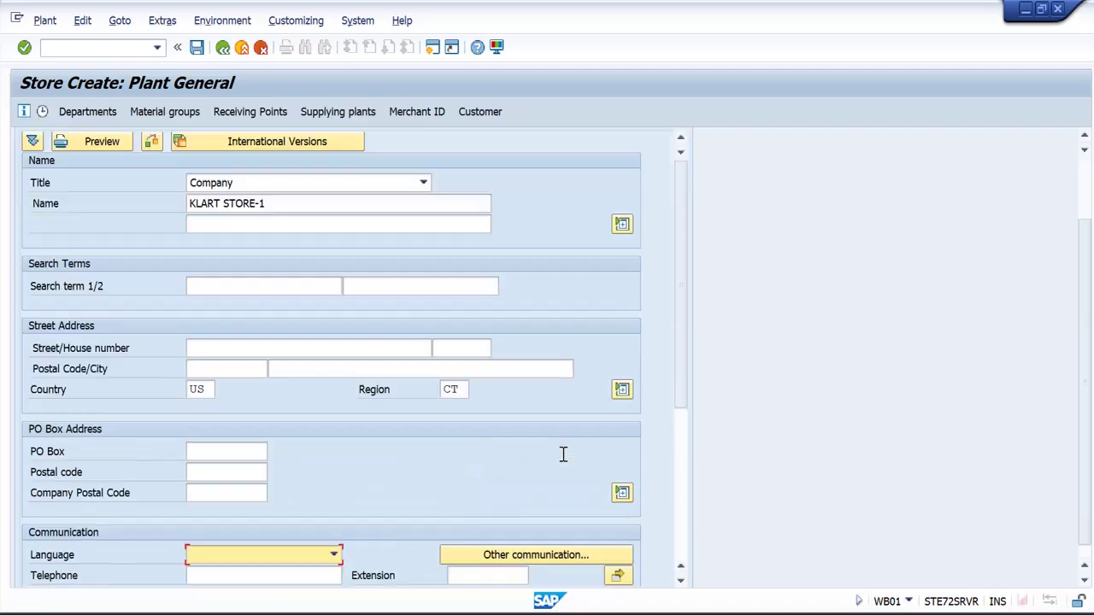
Set the communication language in the store's address to EN English
{"action": "type", "text": "EN English"}
{"action": "key", "text": "Return"}
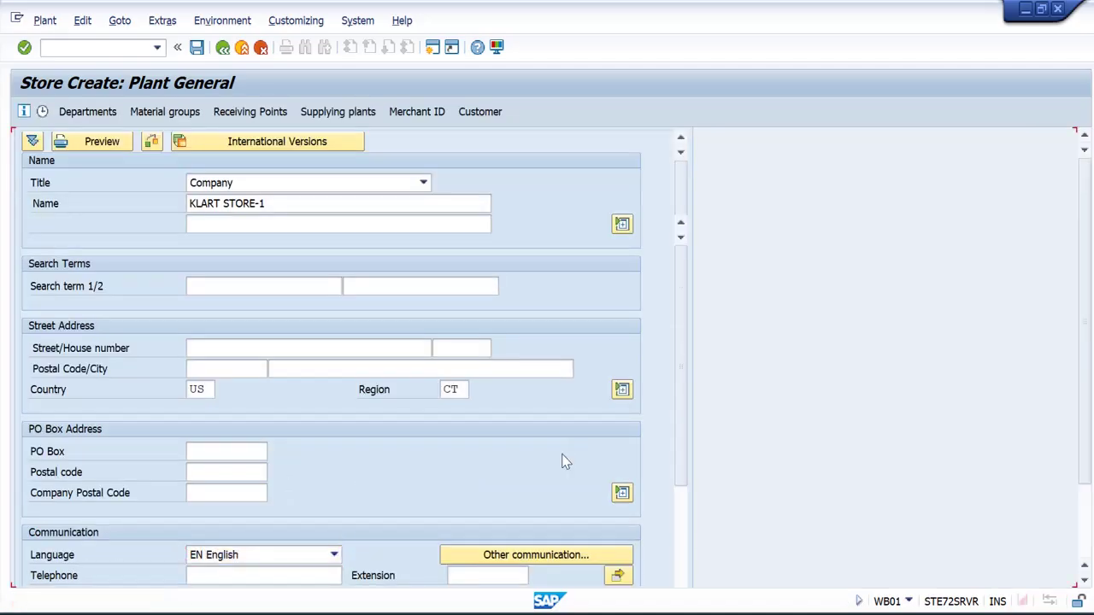
Enable Valuation at Retail in the store's valuation and inventory management data and set the revaluation profile to 1
{"action": "left_click", "coordinate": [284, 192]}
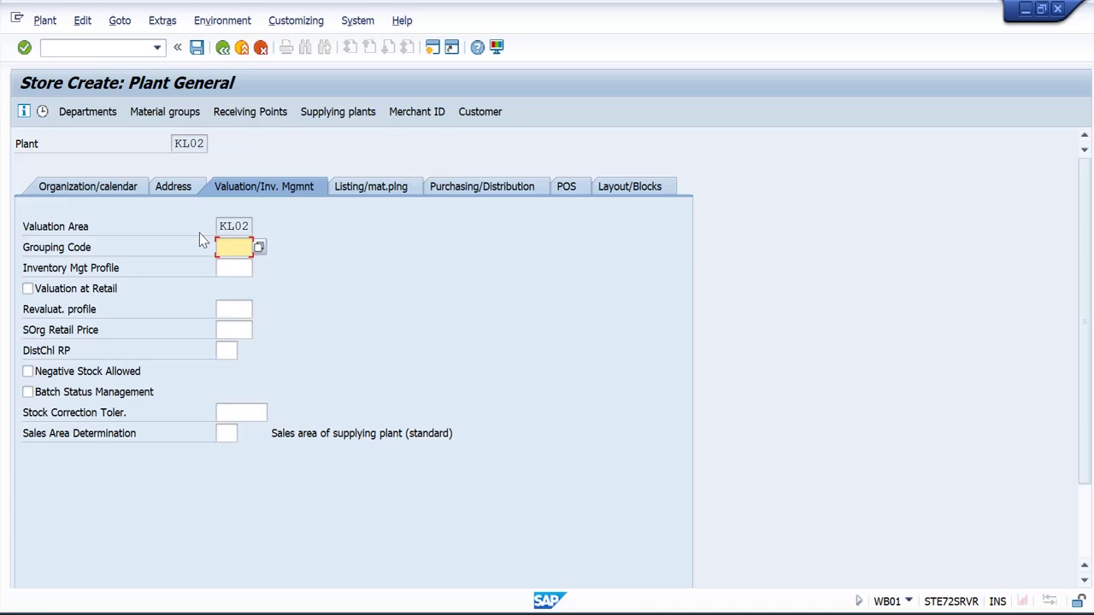
{"action": "left_click", "coordinate": [60, 295]}
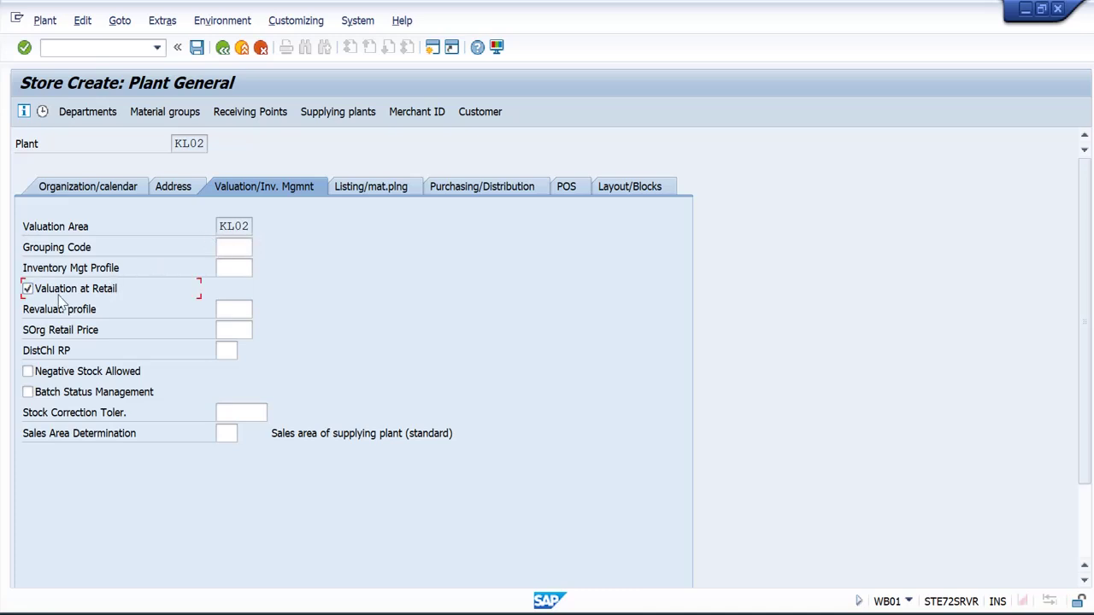
{"action": "left_click", "coordinate": [237, 308]}
{"action": "key", "text": "Down"}
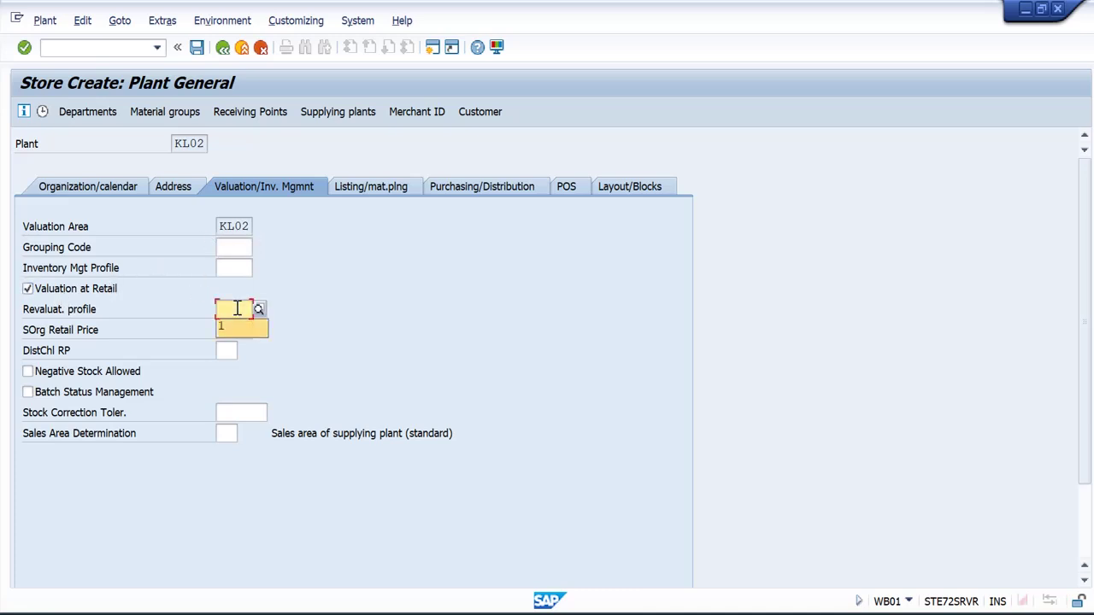
{"action": "key", "text": "Return"}
{"action": "key", "text": "Tab"}
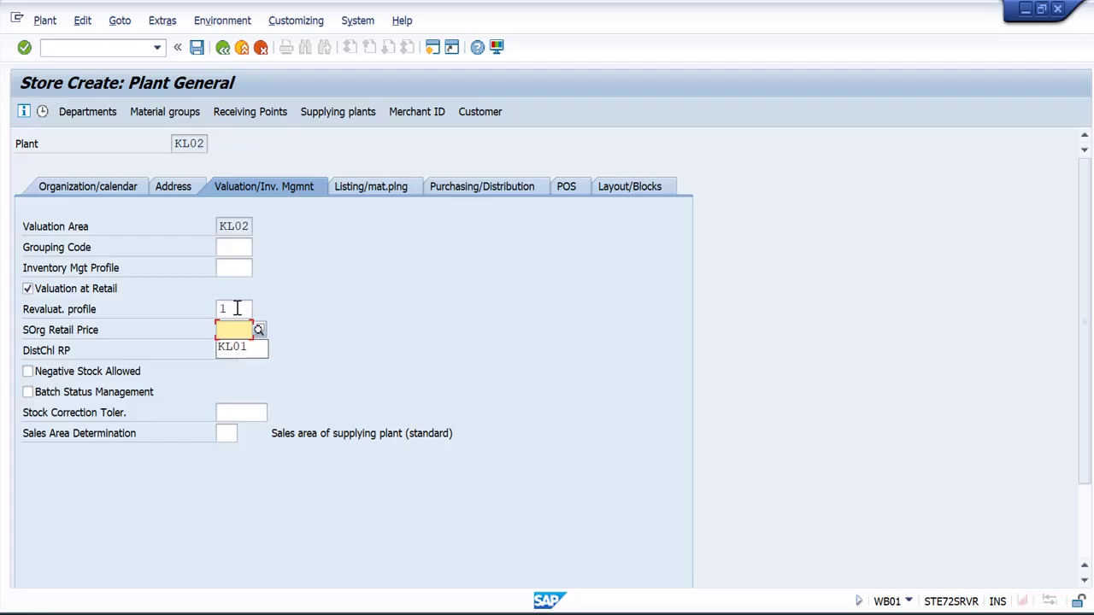
Set the store's retail price sales organization to KL01 and its retail price distribution channel to R1, GM store
{"action": "key", "text": "Down"}
{"action": "key", "text": "Return"}
{"action": "key", "text": "Tab"}
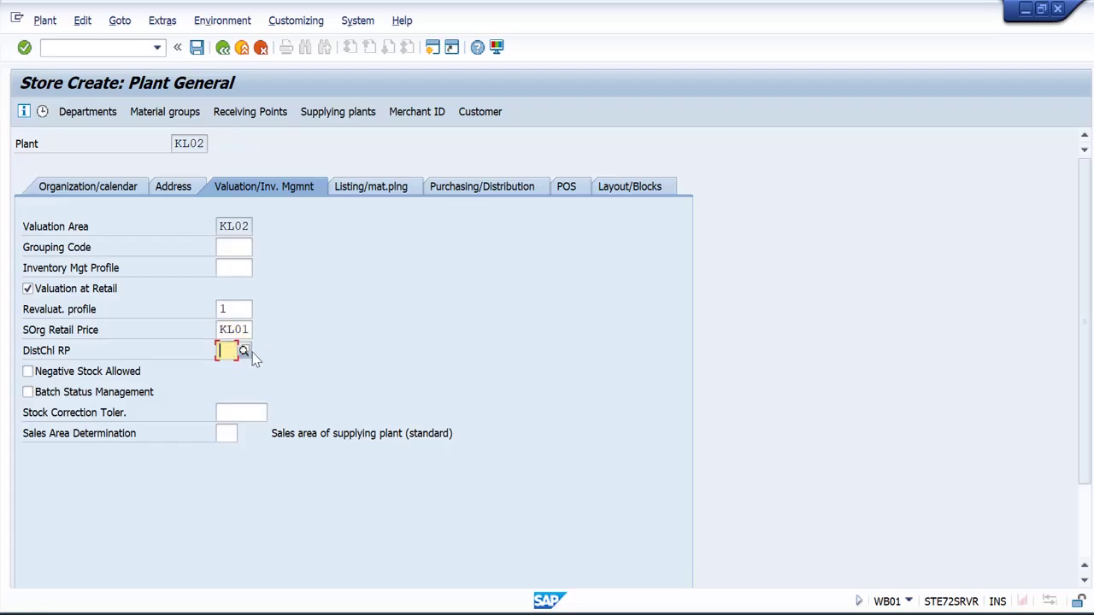
{"action": "type", "text": "R"}
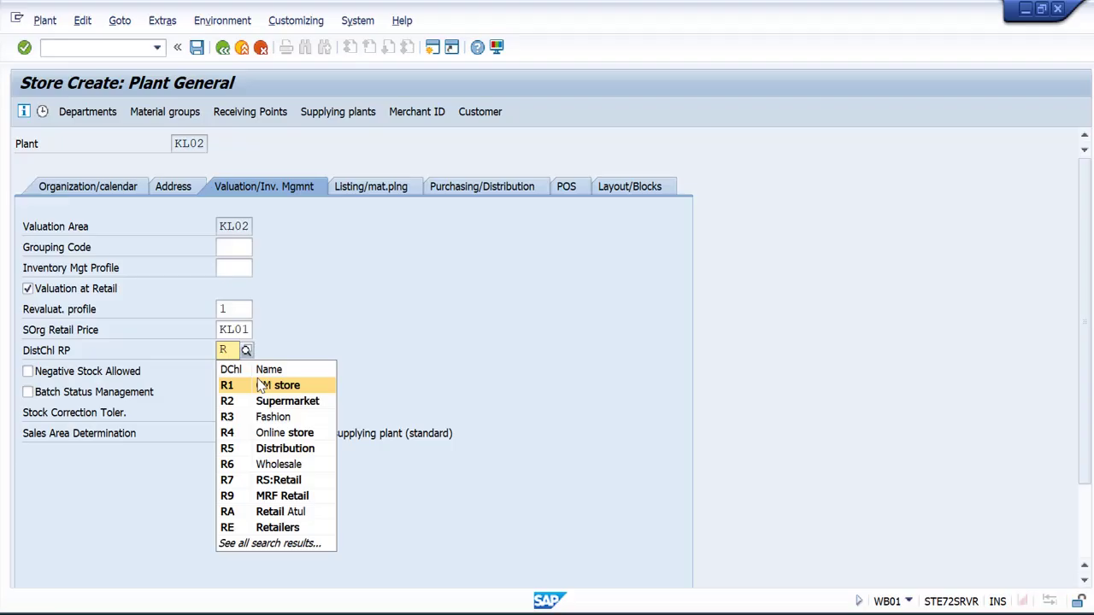
{"action": "left_click", "coordinate": [273, 384]}
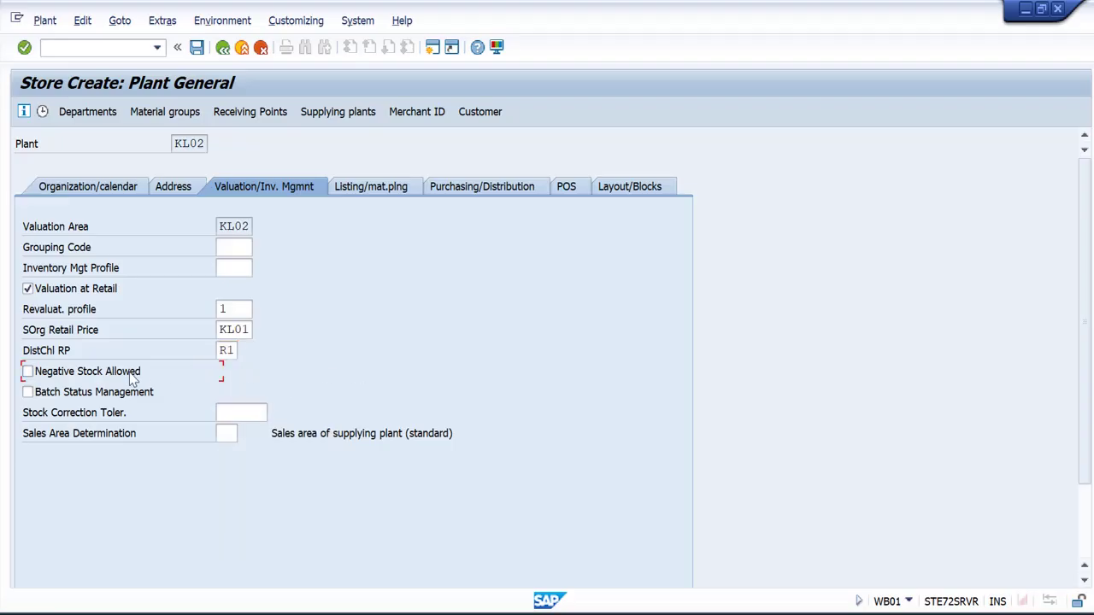
Allow negative stock for the store and go through its listing and purchasing/distribution data
{"action": "left_click", "coordinate": [28, 371]}
{"action": "left_click", "coordinate": [371, 193]}
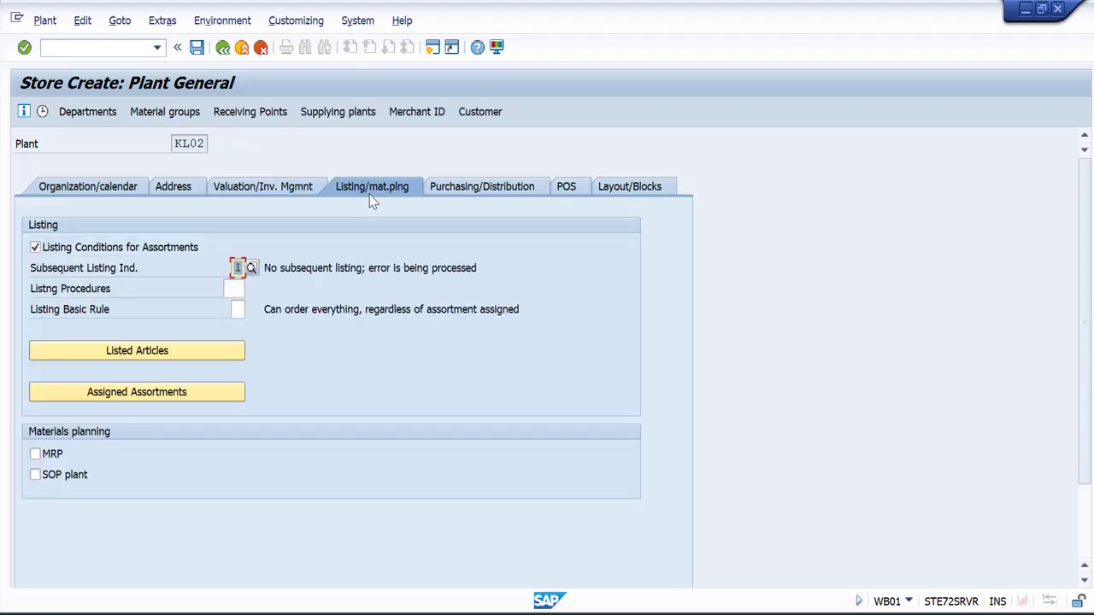
{"action": "left_click", "coordinate": [449, 194]}
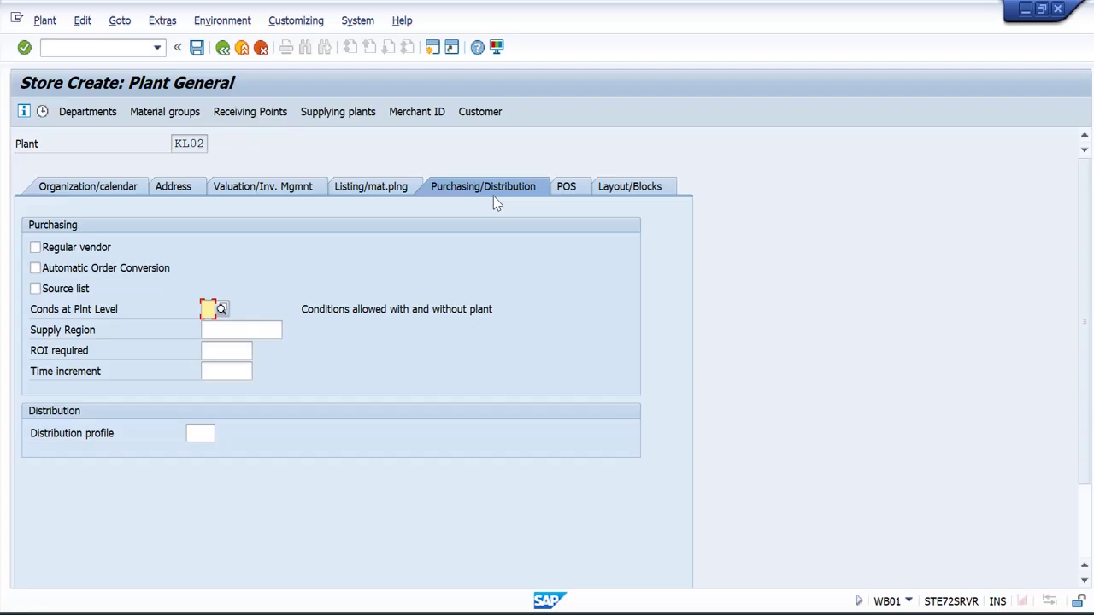
Create customer KL02 for the store, accepting the proposed organizational data and going through all customer screens with their defaults
{"action": "left_click", "coordinate": [483, 112]}
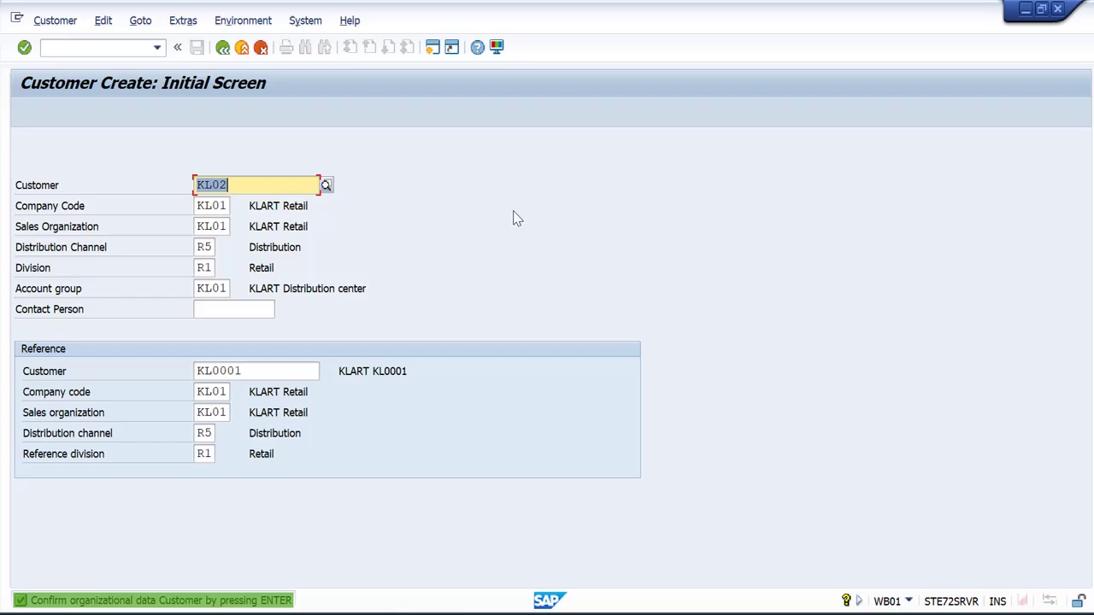
{"action": "key", "text": "Return"}
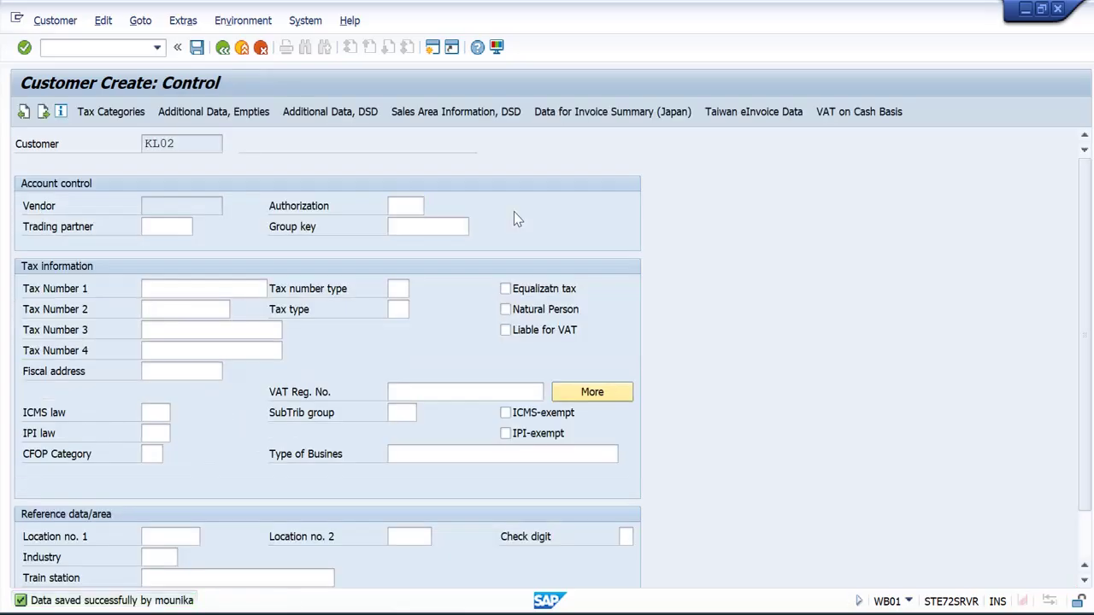
{"action": "key", "text": "Return"}
{"action": "key", "text": "Return"}
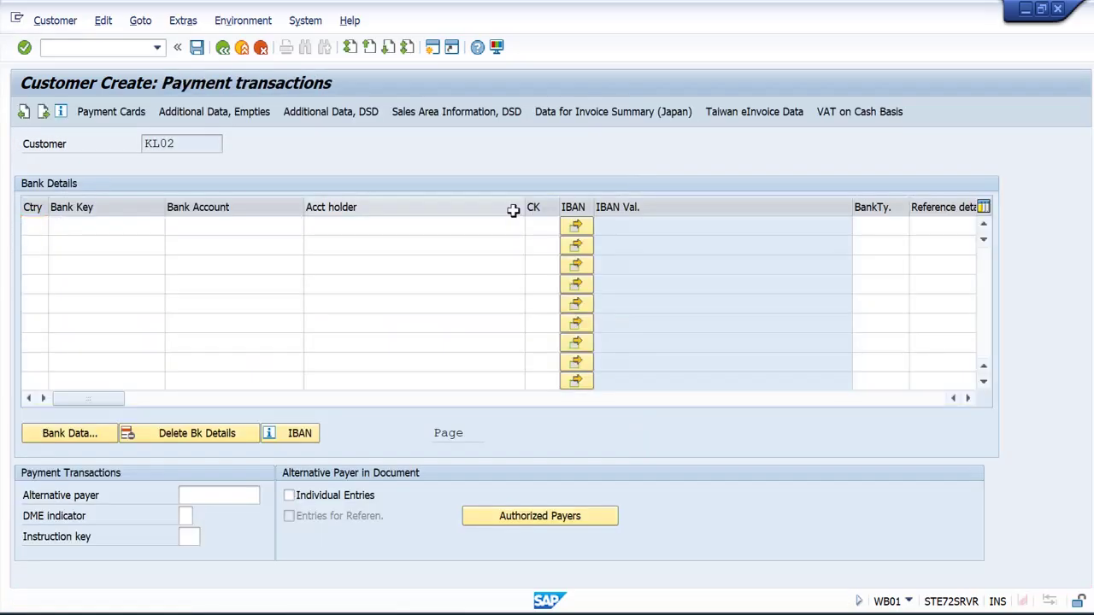
{"action": "key", "text": "Return"}
{"action": "key", "text": "Return"}
{"action": "key", "text": "Return"}
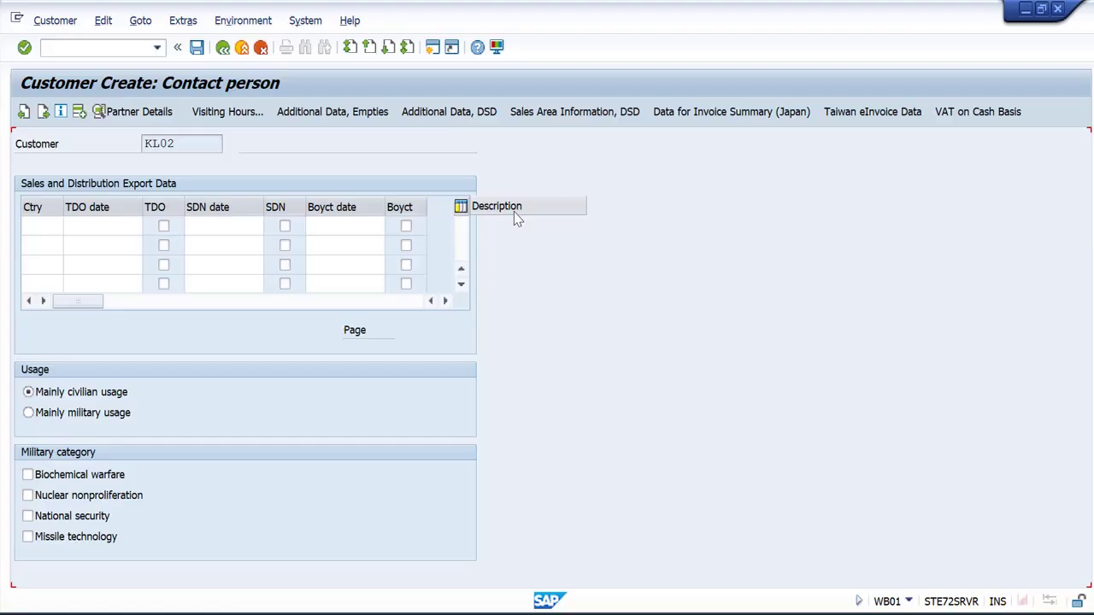
{"action": "key", "text": "Return"}
{"action": "key", "text": "Return"}
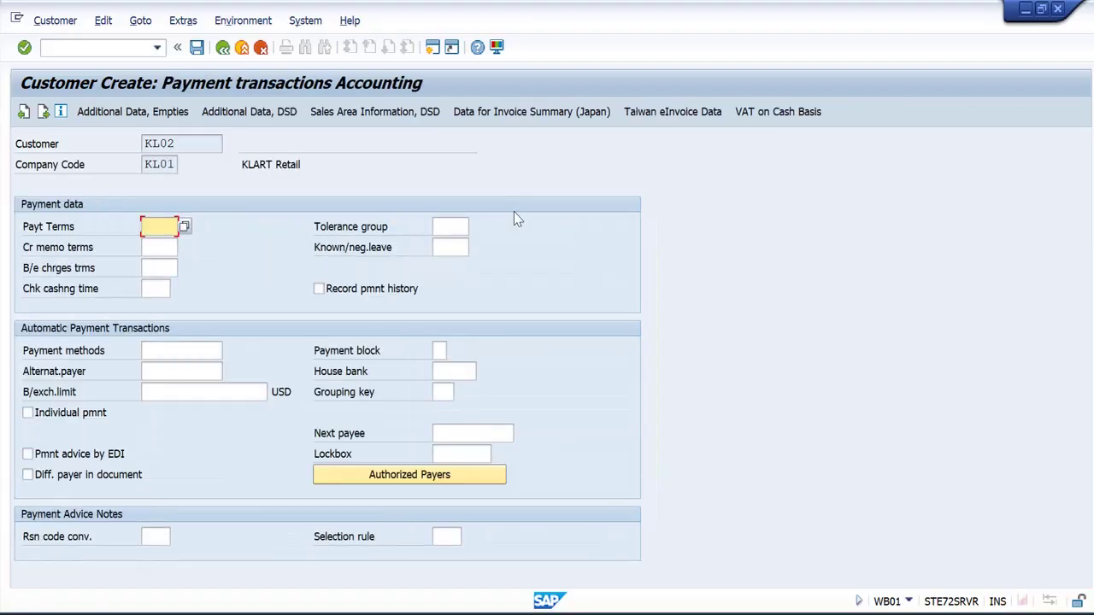
{"action": "key", "text": "Return"}
{"action": "key", "text": "Return"}
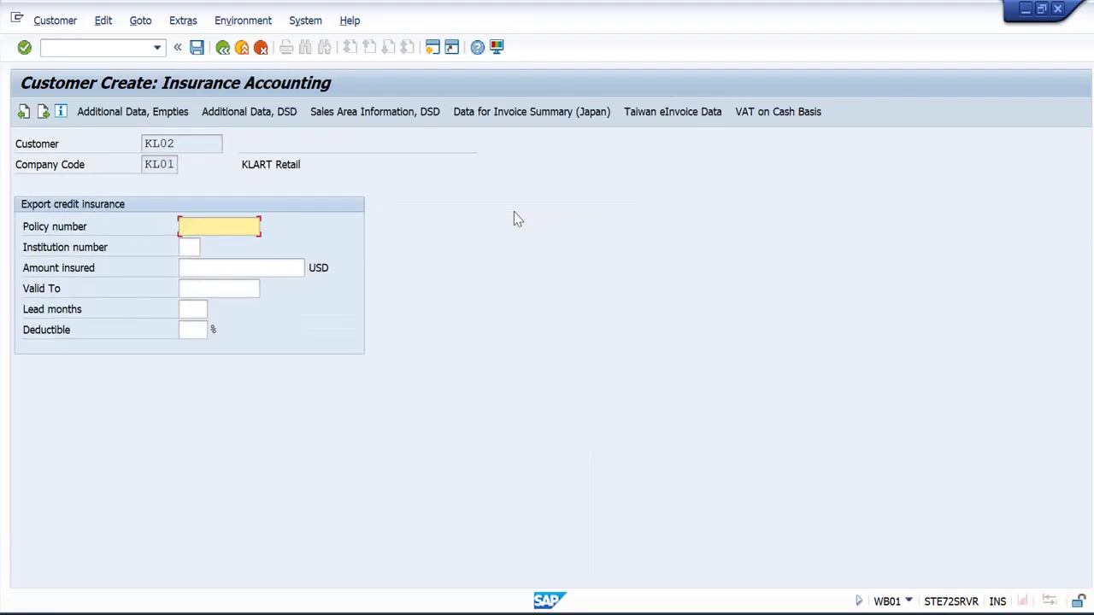
{"action": "key", "text": "Return"}
{"action": "key", "text": "Return"}
{"action": "key", "text": "Return"}
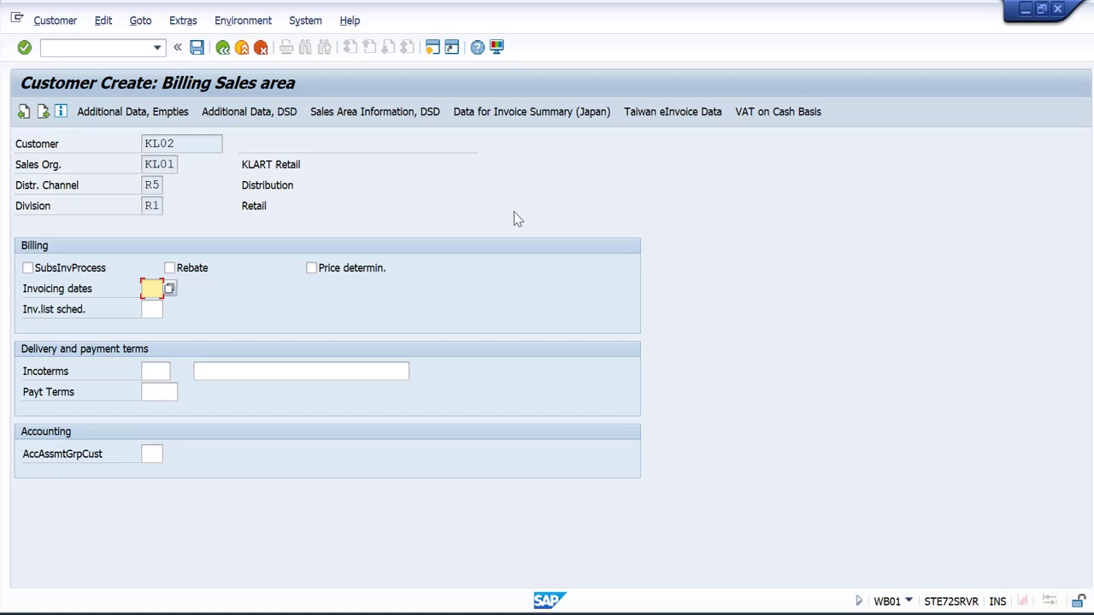
{"action": "key", "text": "Return"}
{"action": "key", "text": "Return"}
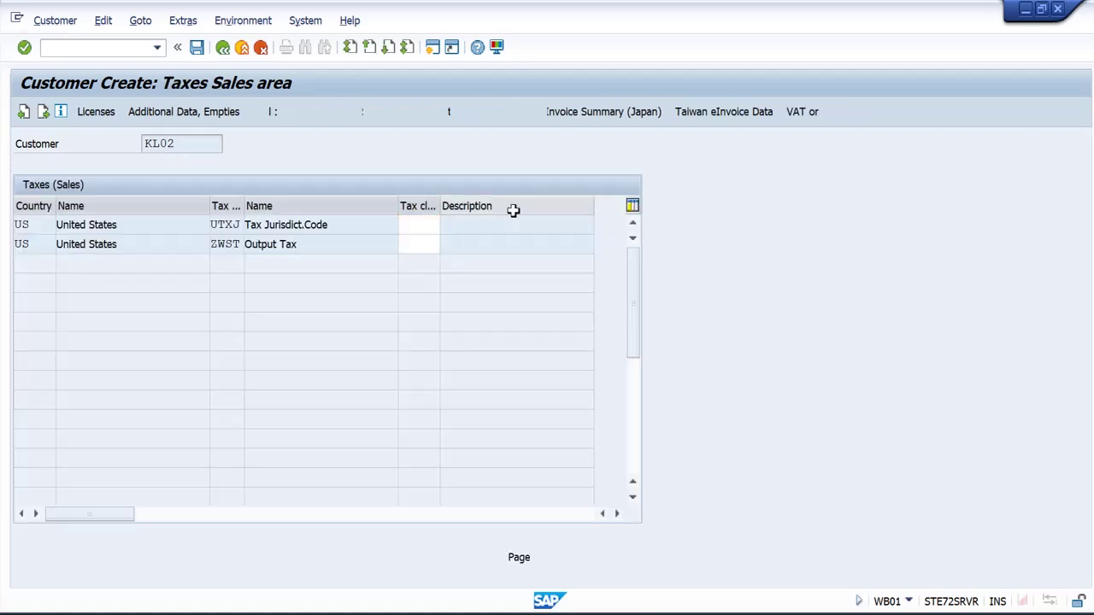
{"action": "key", "text": "Return"}
{"action": "key", "text": "Return"}
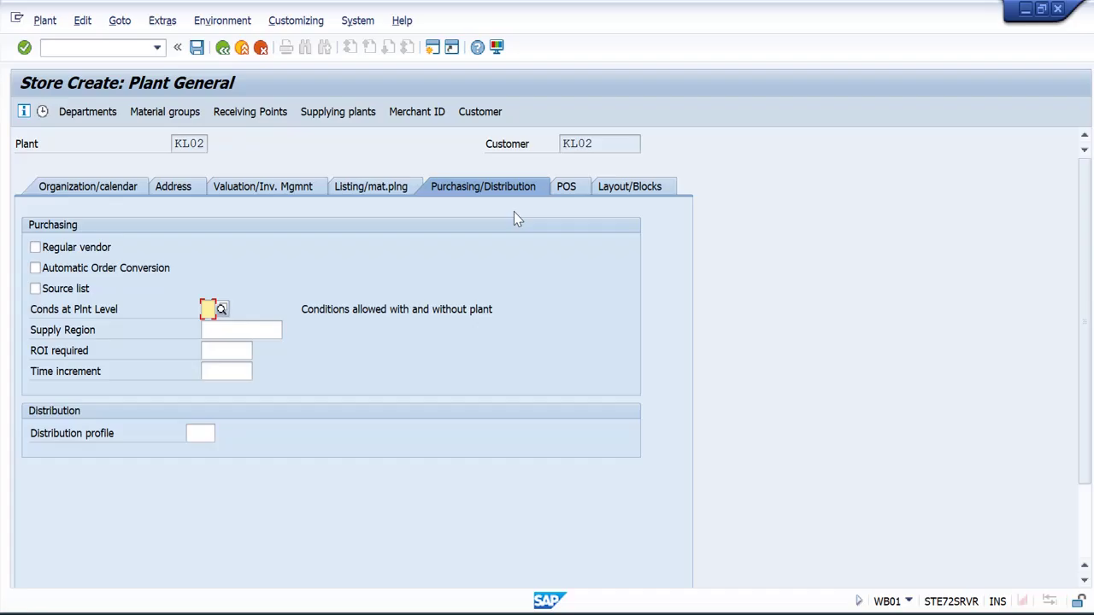
Save the store and copy its customizing from reference plant KL01 with copy rule 01
{"action": "left_click", "coordinate": [197, 48]}
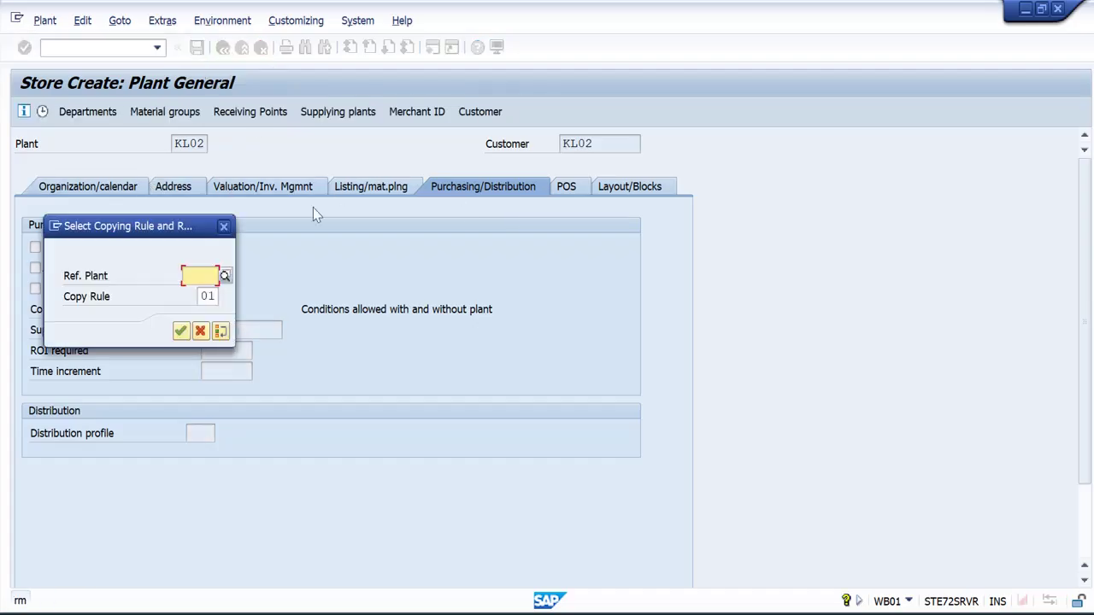
{"action": "left_click", "coordinate": [182, 332]}
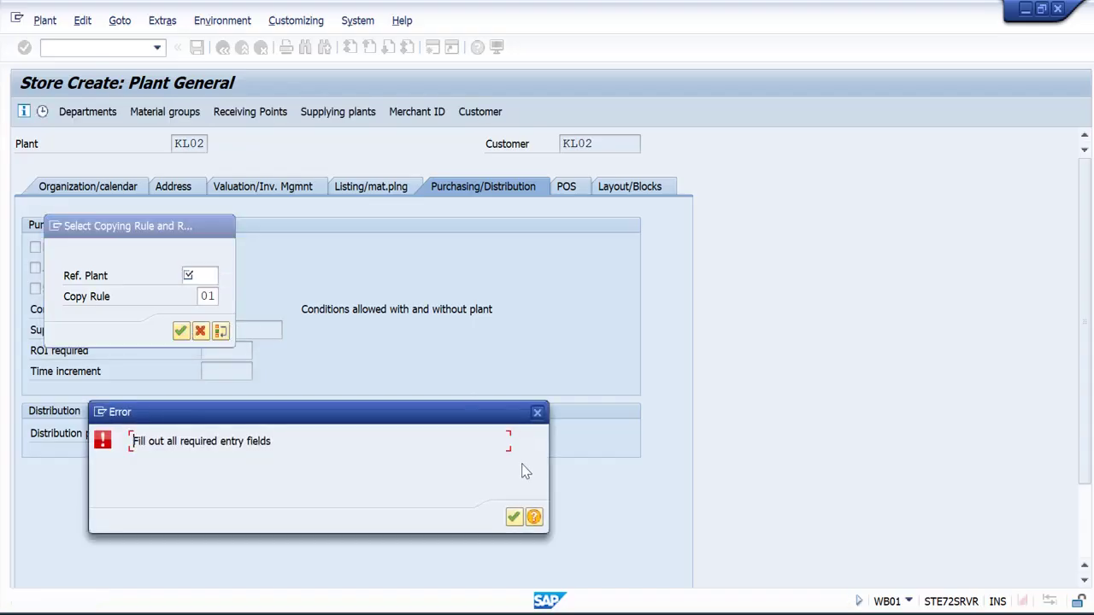
{"action": "left_click", "coordinate": [514, 518]}
{"action": "key", "text": "BackSpace"}
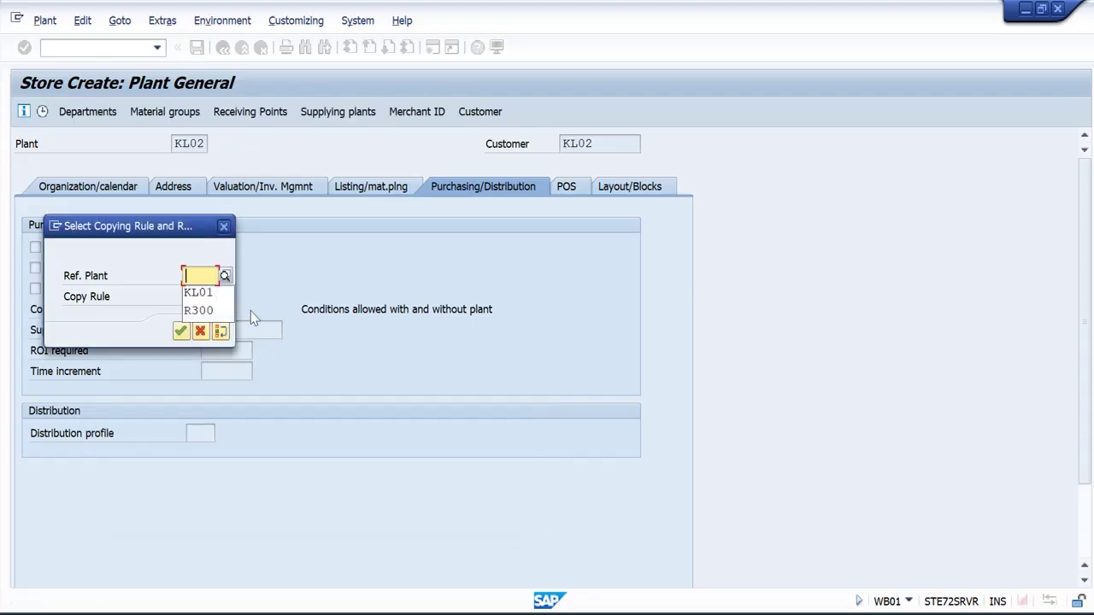
{"action": "key", "text": "Down"}
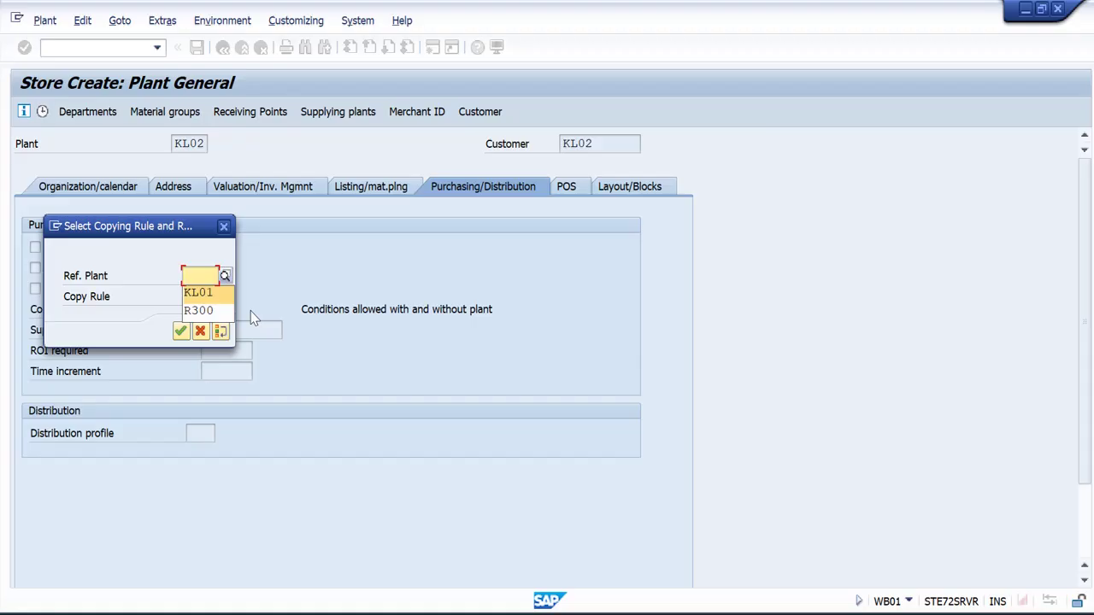
{"action": "key", "text": "Return"}
{"action": "key", "text": "Tab"}
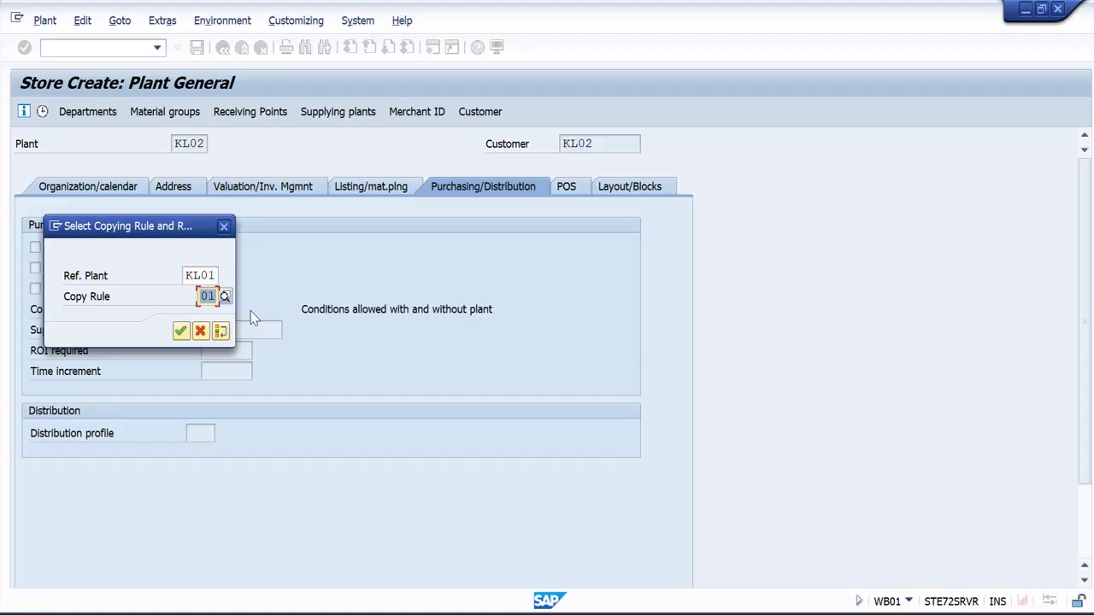
{"action": "key", "text": "Return"}
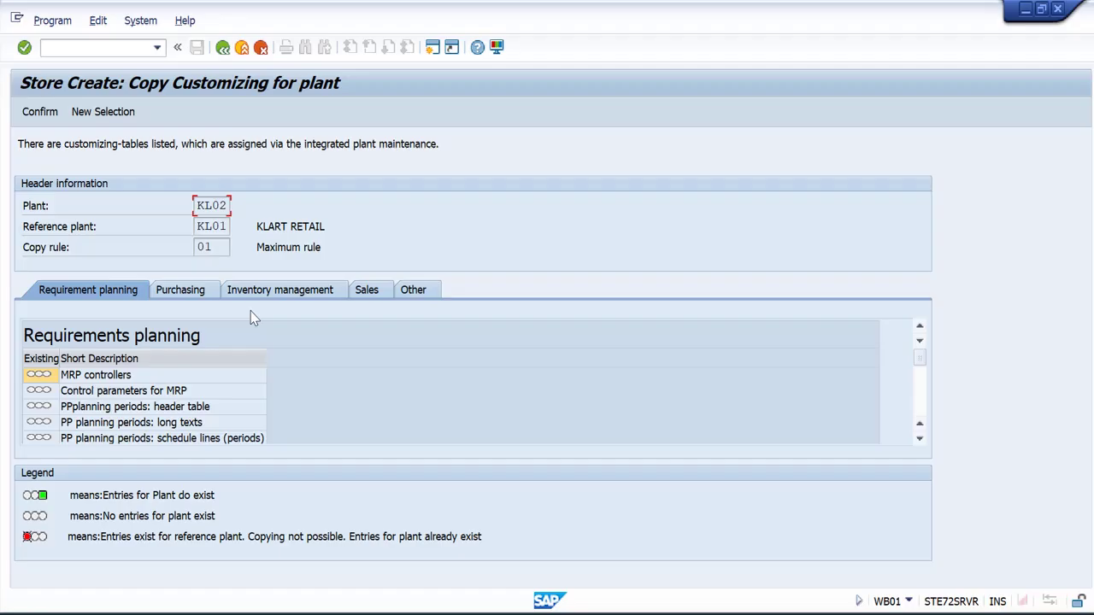
Confirm the customizing copy for plant KL02 and decline copying the reference plant's classification
{"action": "left_click", "coordinate": [36, 112]}
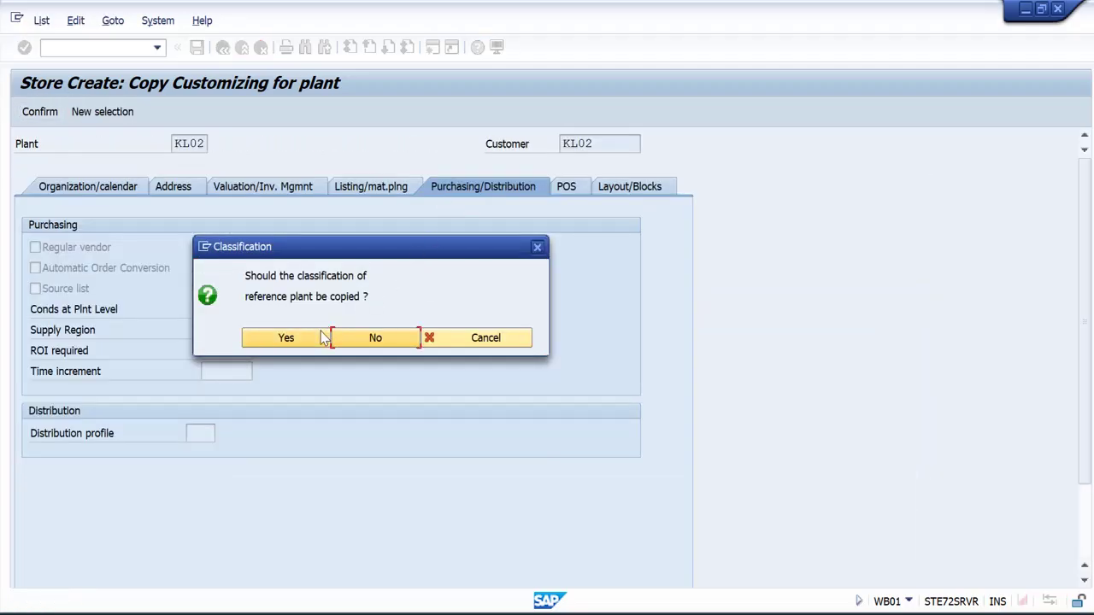
{"action": "left_click", "coordinate": [359, 346]}
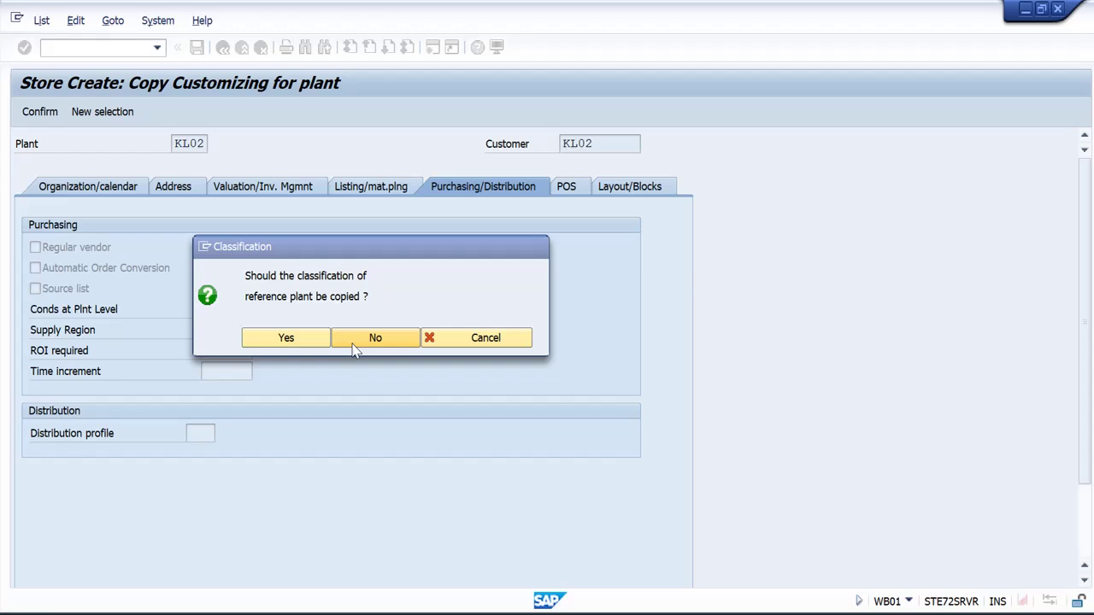
{"action": "left_click", "coordinate": [399, 290]}
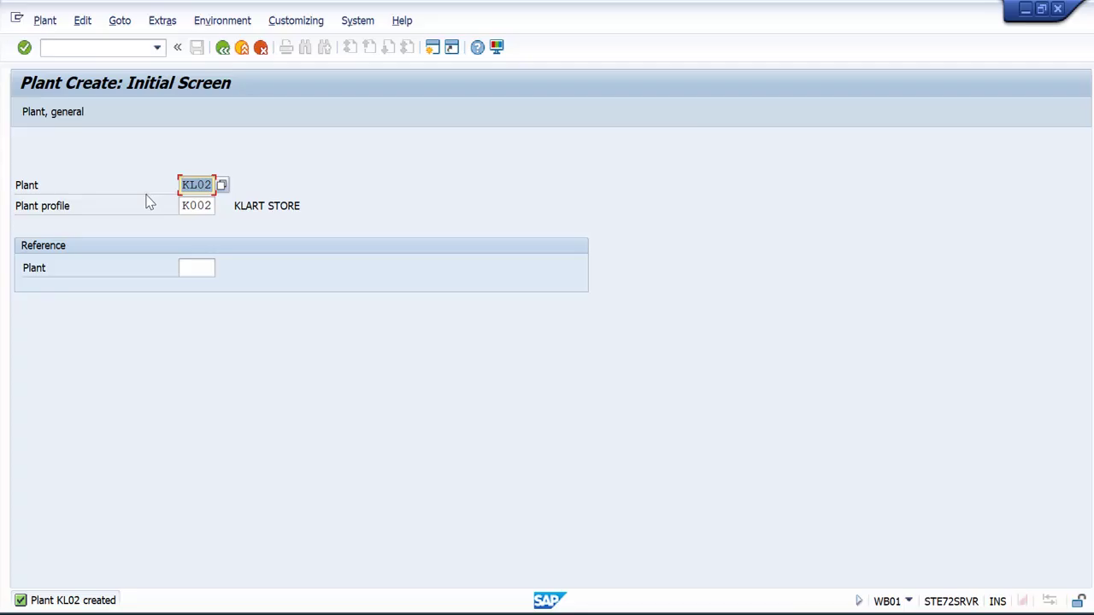
Go to transaction SPRO, open the SAP Reference IMG and expand Enterprise Structure > Assignment > Logistics - General
{"action": "left_click", "coordinate": [121, 51]}
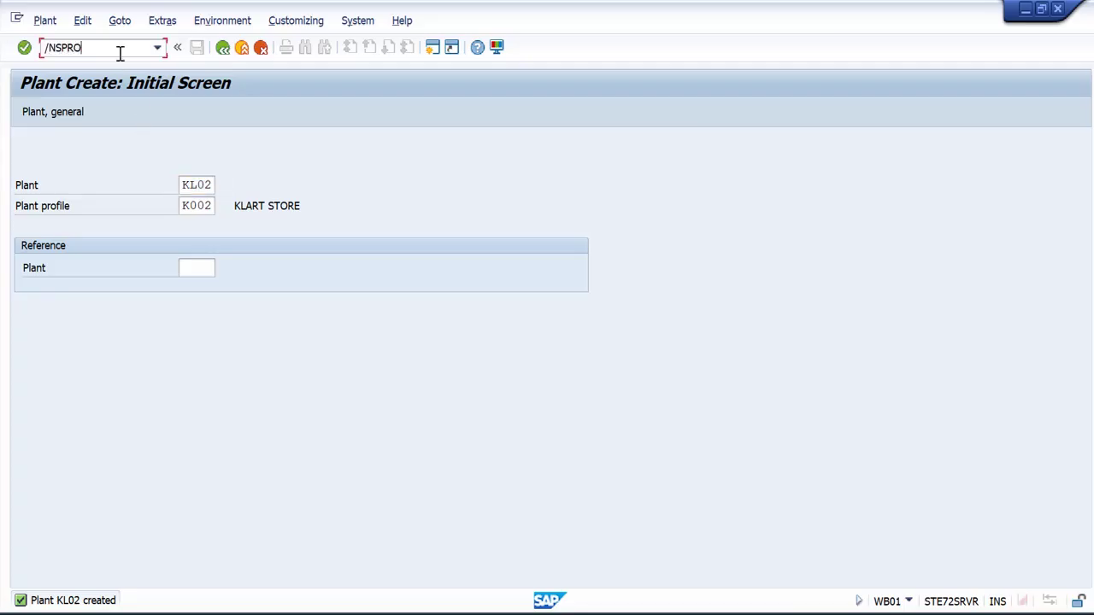
{"action": "key", "text": "Return"}
{"action": "left_click", "coordinate": [113, 114]}
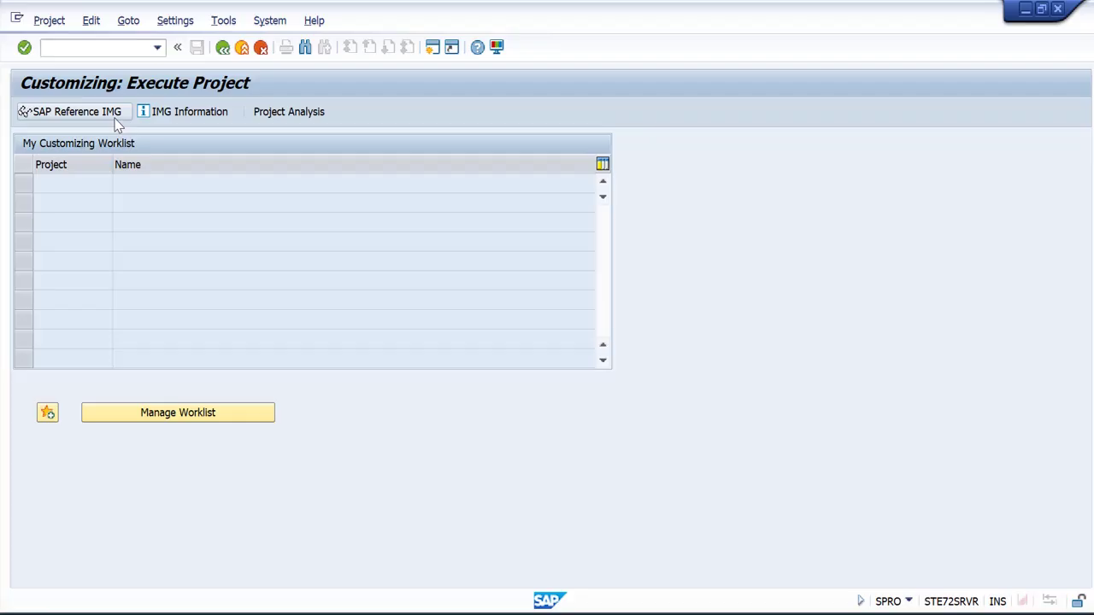
{"action": "left_click", "coordinate": [34, 333]}
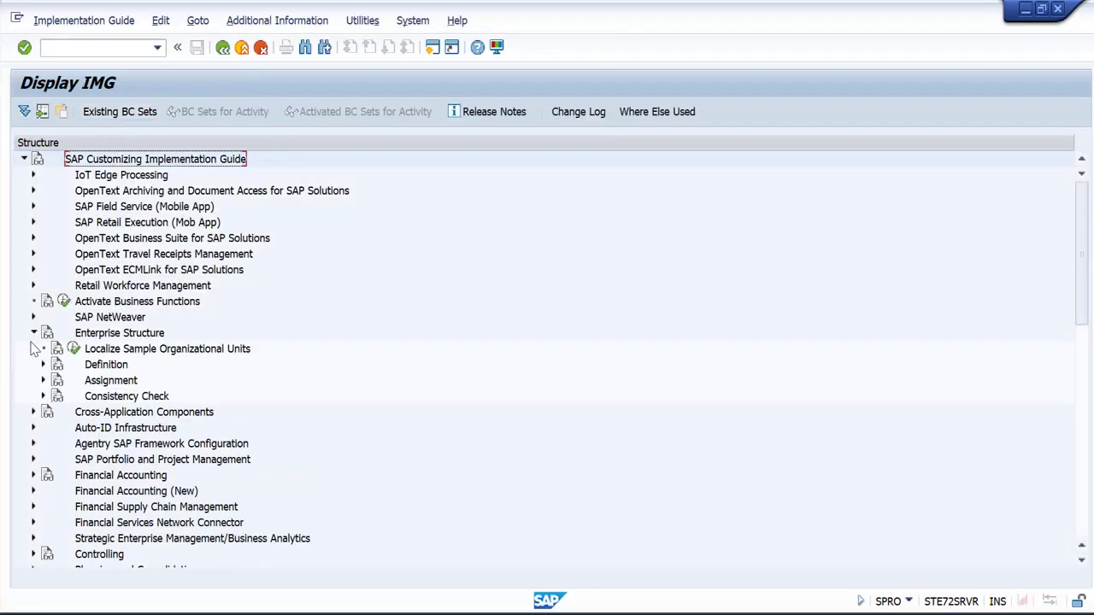
{"action": "left_click", "coordinate": [43, 381]}
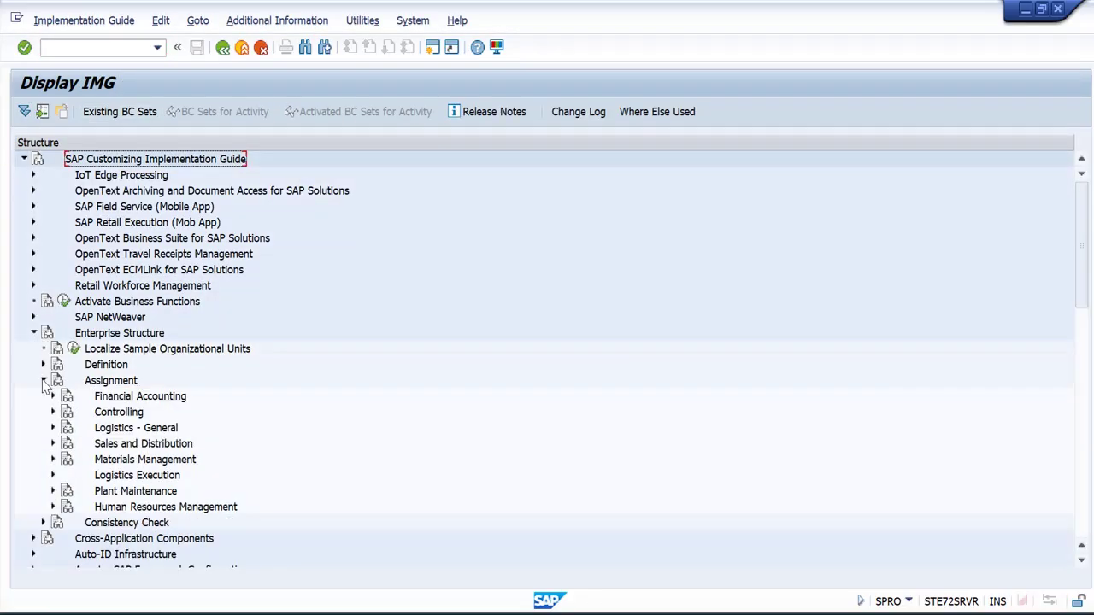
{"action": "left_click", "coordinate": [53, 427]}
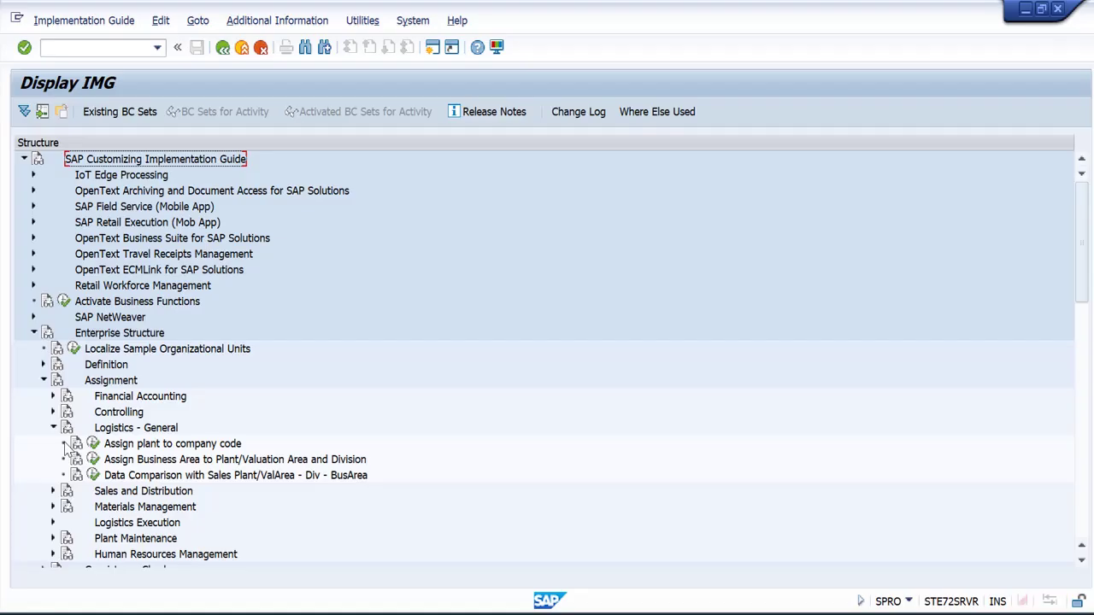
Open the plant to company code assignments, position the list at plant KL01, check the KL02 entry and return to the IMG
{"action": "double_click", "coordinate": [165, 450]}
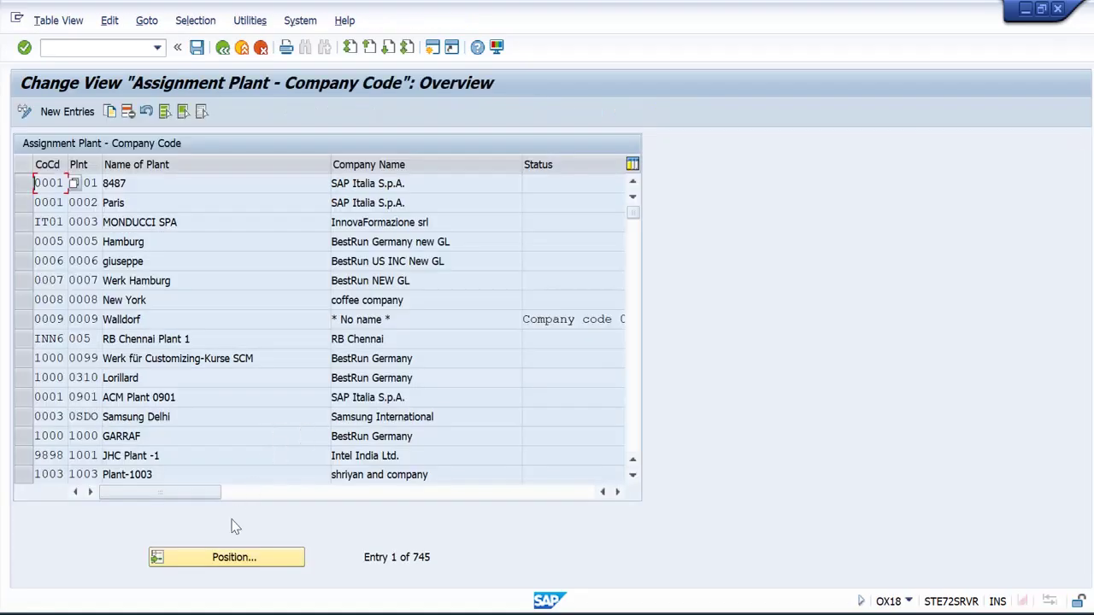
{"action": "left_click", "coordinate": [225, 562]}
{"action": "type", "text": "KL01"}
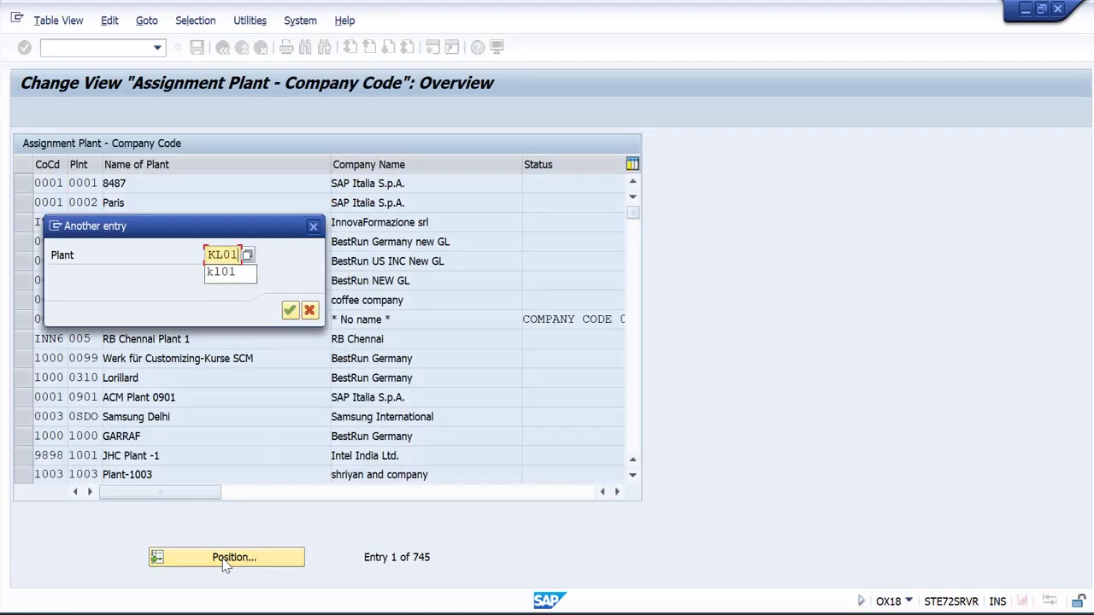
{"action": "key", "text": "Return"}
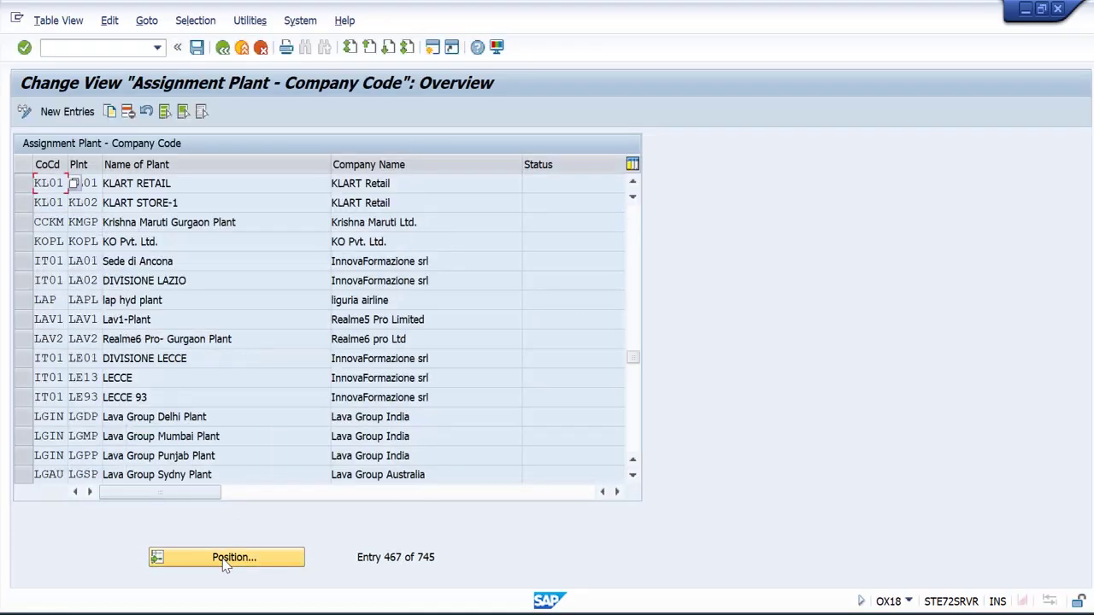
{"action": "left_click", "coordinate": [151, 200]}
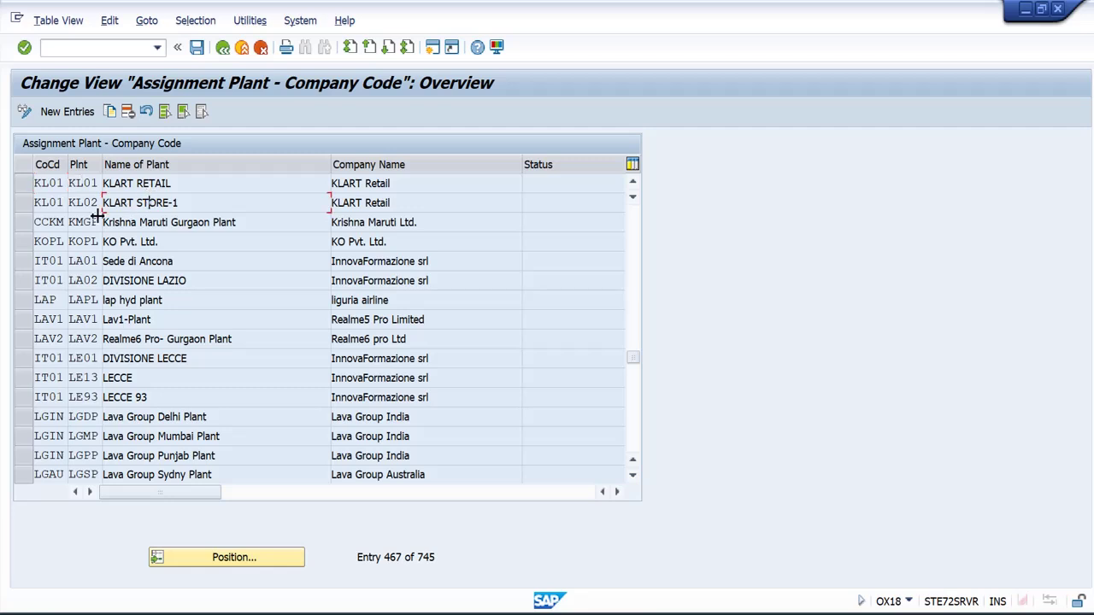
{"action": "left_click", "coordinate": [24, 207]}
{"action": "left_click", "coordinate": [404, 209]}
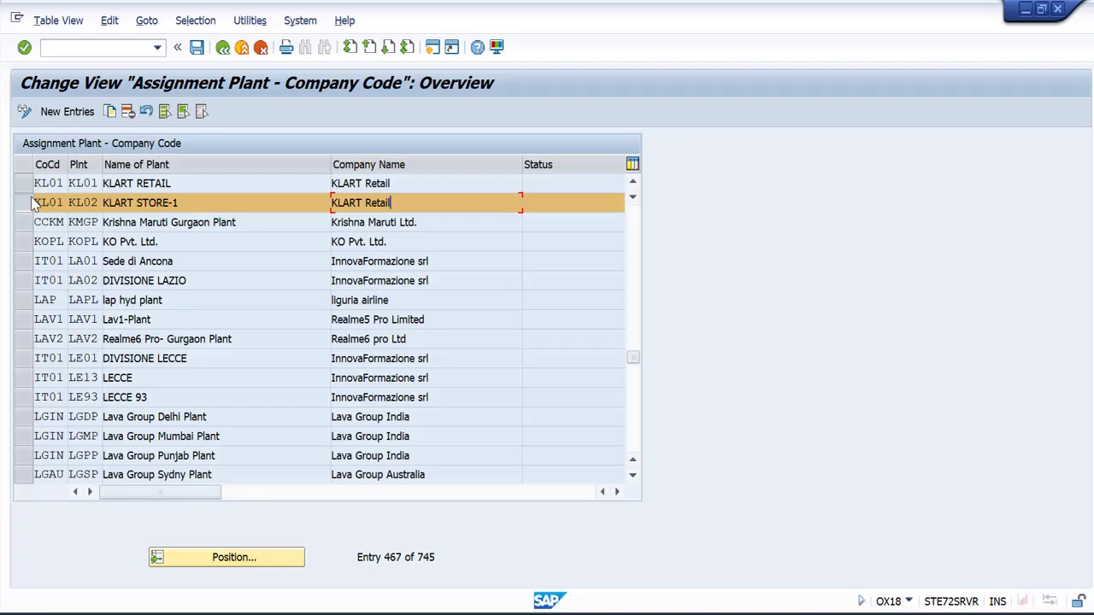
{"action": "left_click", "coordinate": [222, 47]}
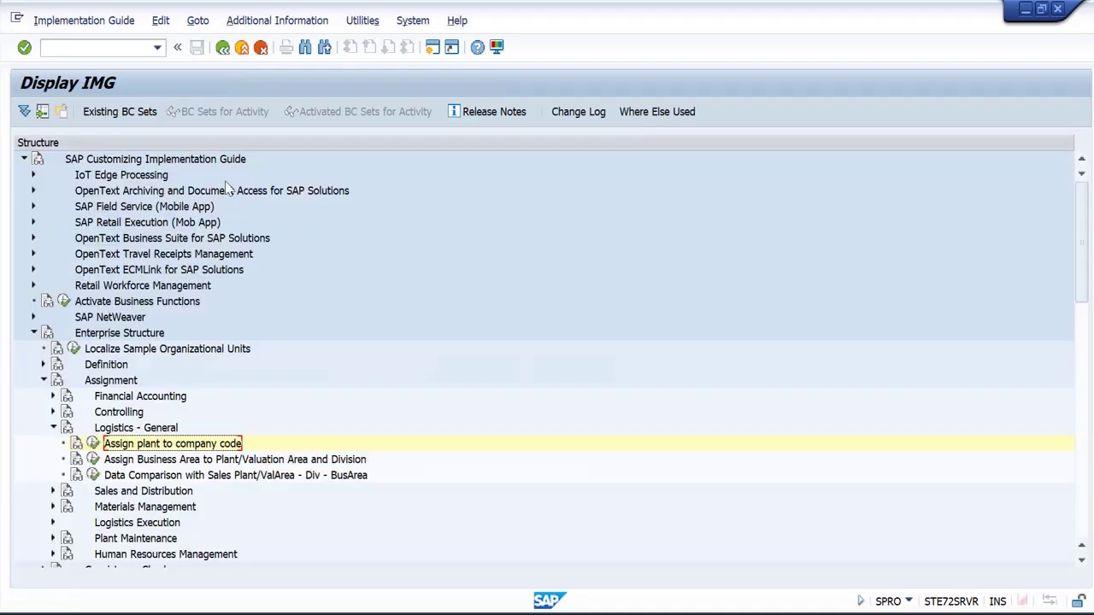
Under Assignment > Materials Management, open the purchasing organization to plant assignments, position at KL01 and check the entry for plant KL02
{"action": "left_click", "coordinate": [53, 428]}
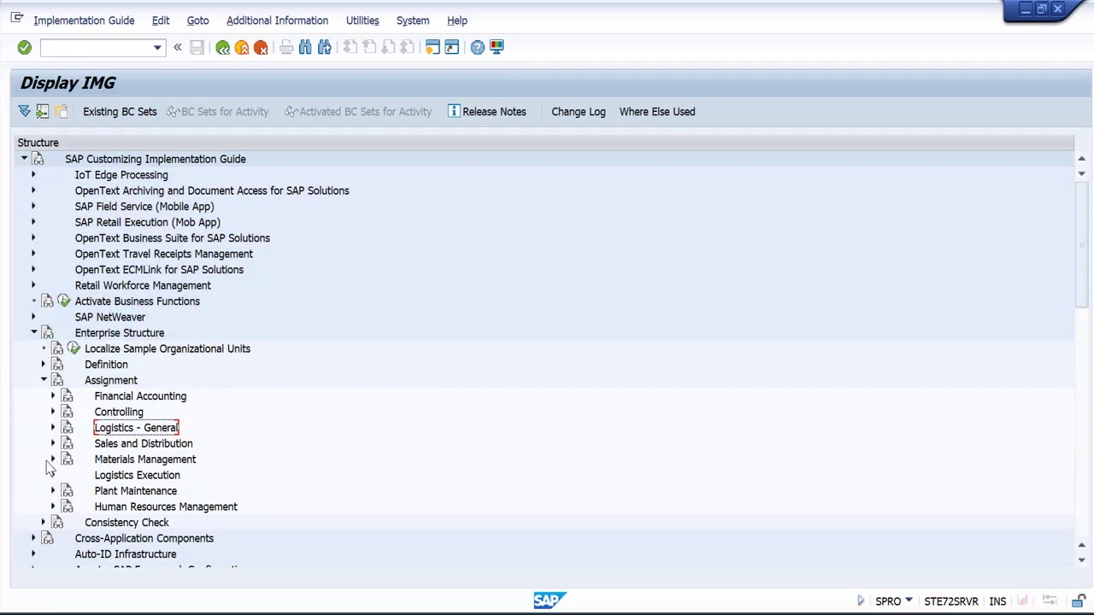
{"action": "left_click", "coordinate": [53, 459]}
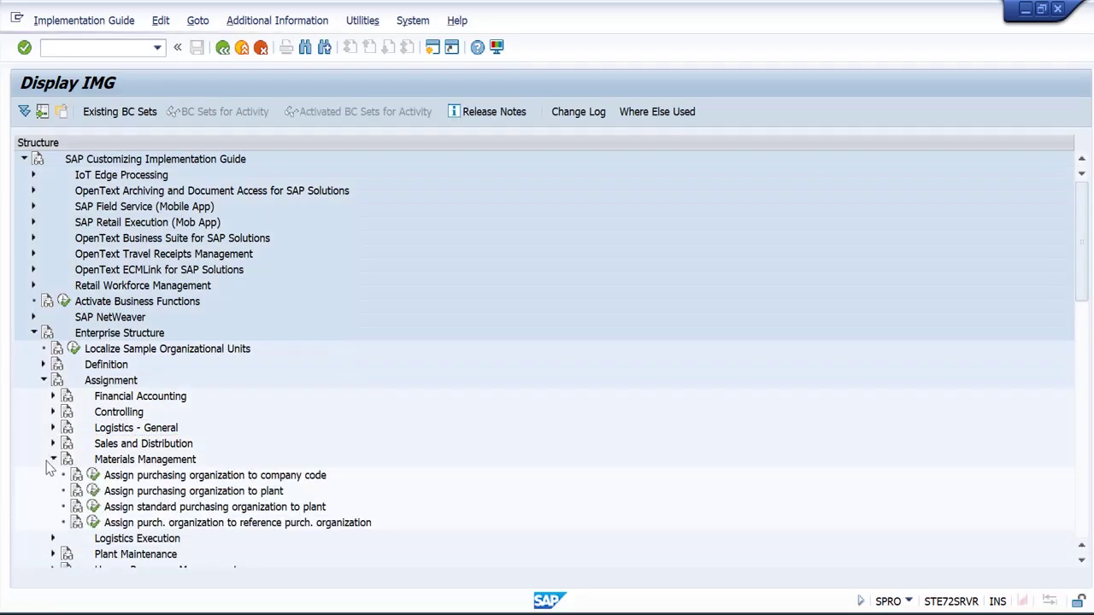
{"action": "left_click", "coordinate": [96, 491]}
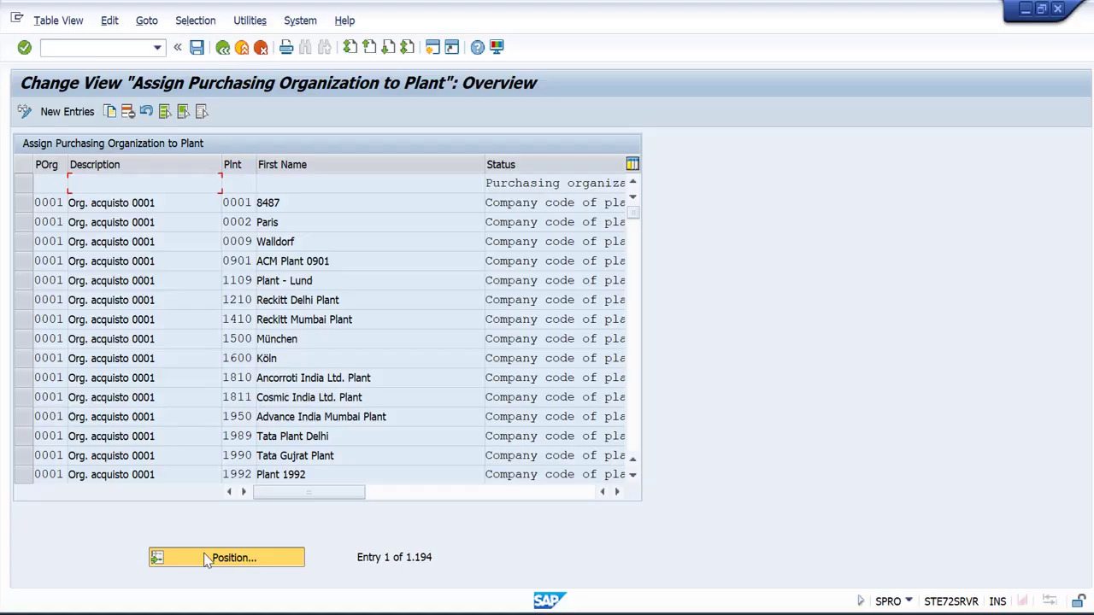
{"action": "left_click", "coordinate": [207, 557]}
{"action": "type", "text": "KL01"}
{"action": "key", "text": "Return"}
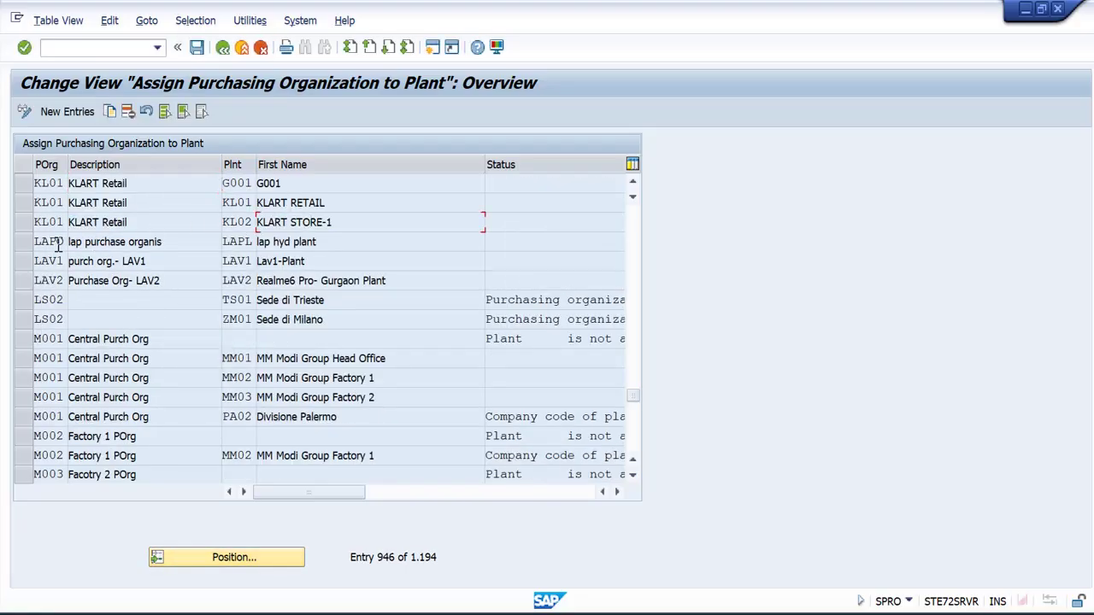
{"action": "left_click", "coordinate": [23, 222]}
{"action": "left_click", "coordinate": [345, 224]}
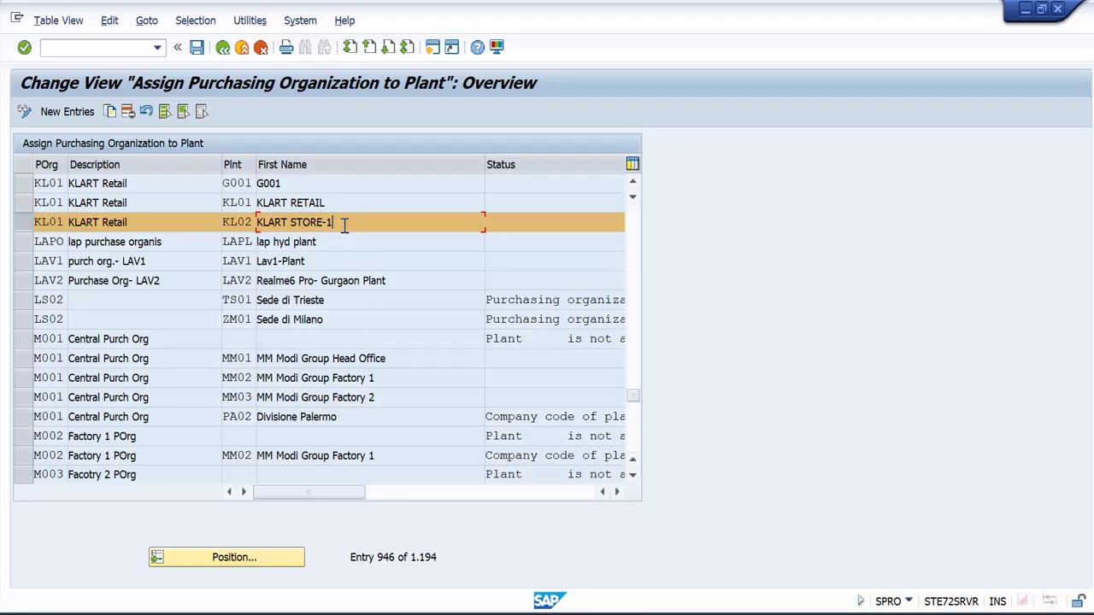
{"action": "left_click_drag", "start_coordinate": [345, 224], "coordinate": [237, 238]}
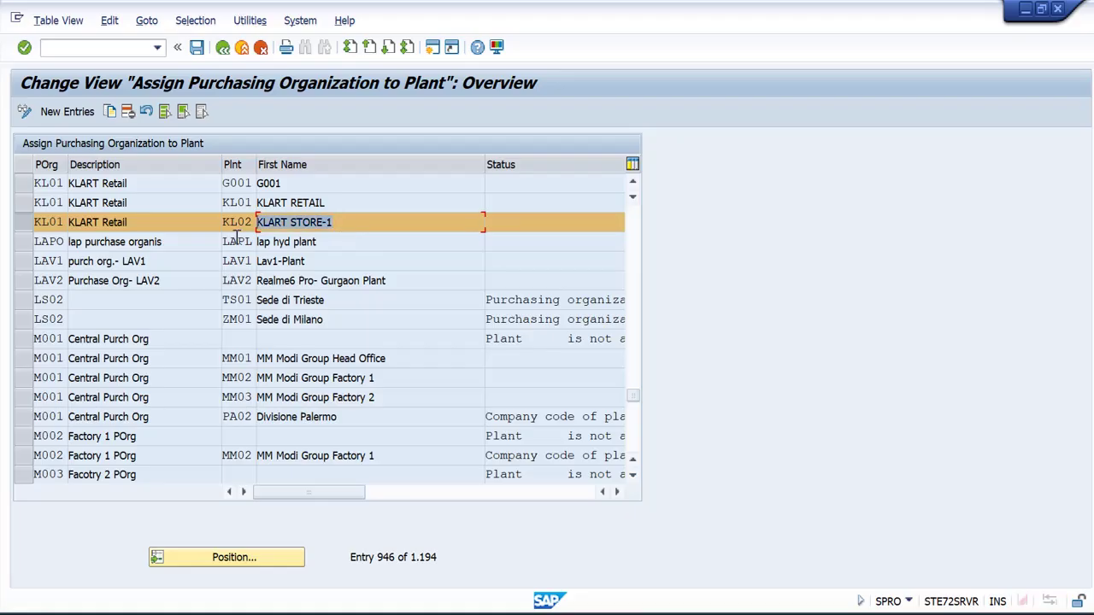
{"action": "left_click", "coordinate": [223, 49]}
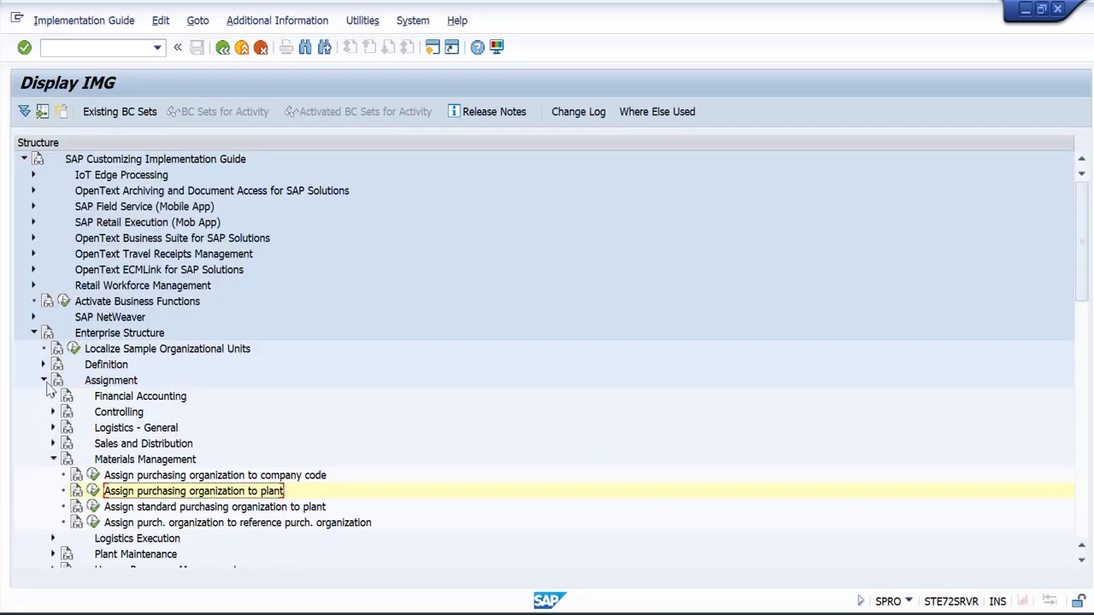
Under Enterprise Structure > Definition > Materials Management, open Maintain storage location and confirm the proposed work area
{"action": "left_click", "coordinate": [43, 380]}
{"action": "left_click", "coordinate": [43, 365]}
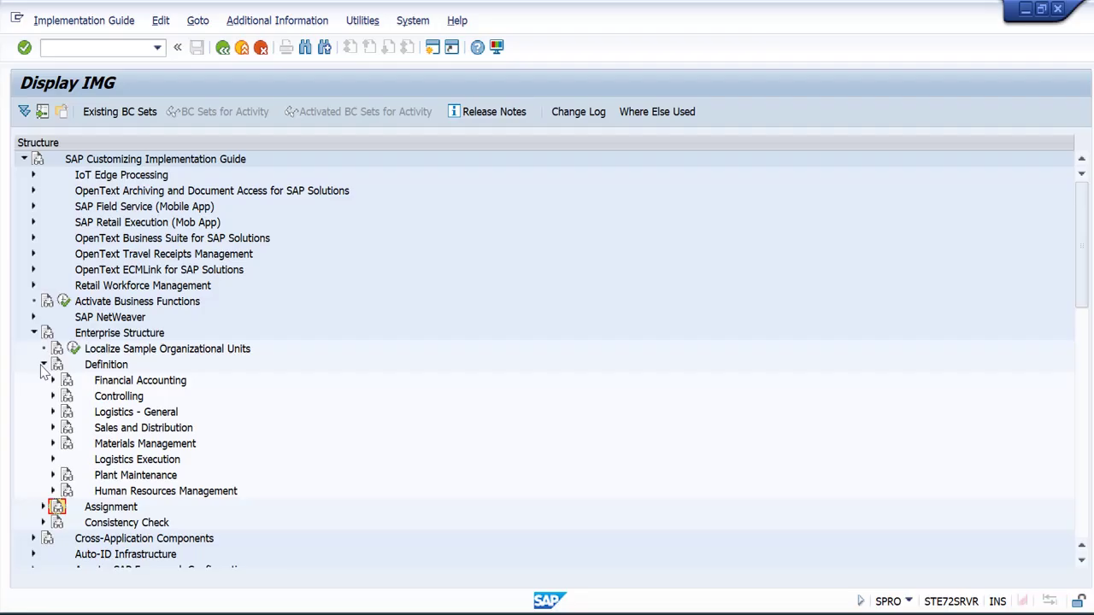
{"action": "left_click", "coordinate": [53, 412]}
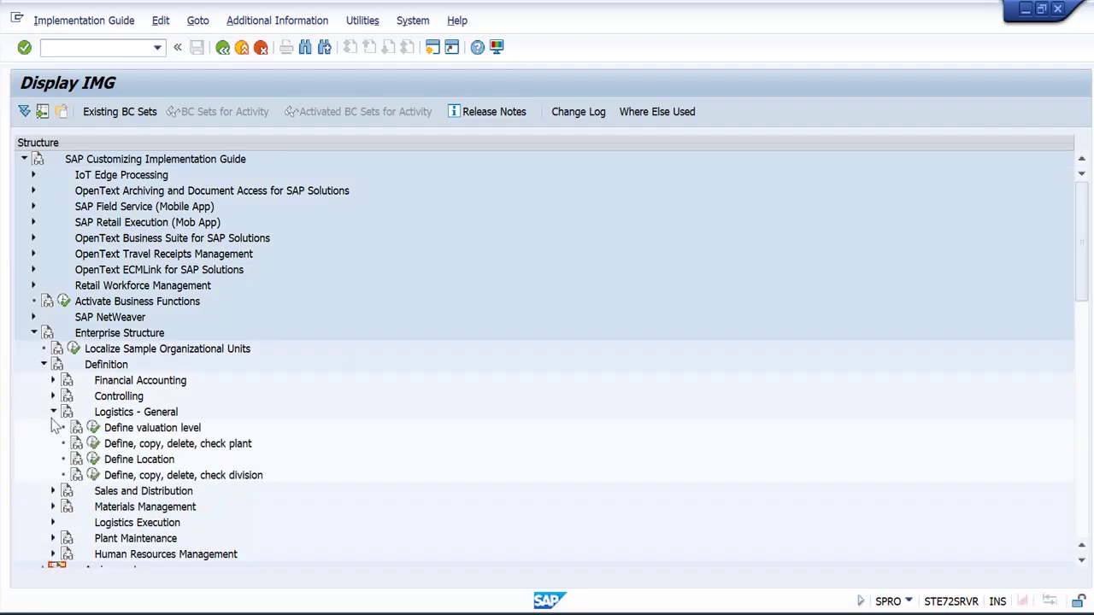
{"action": "left_click", "coordinate": [53, 412]}
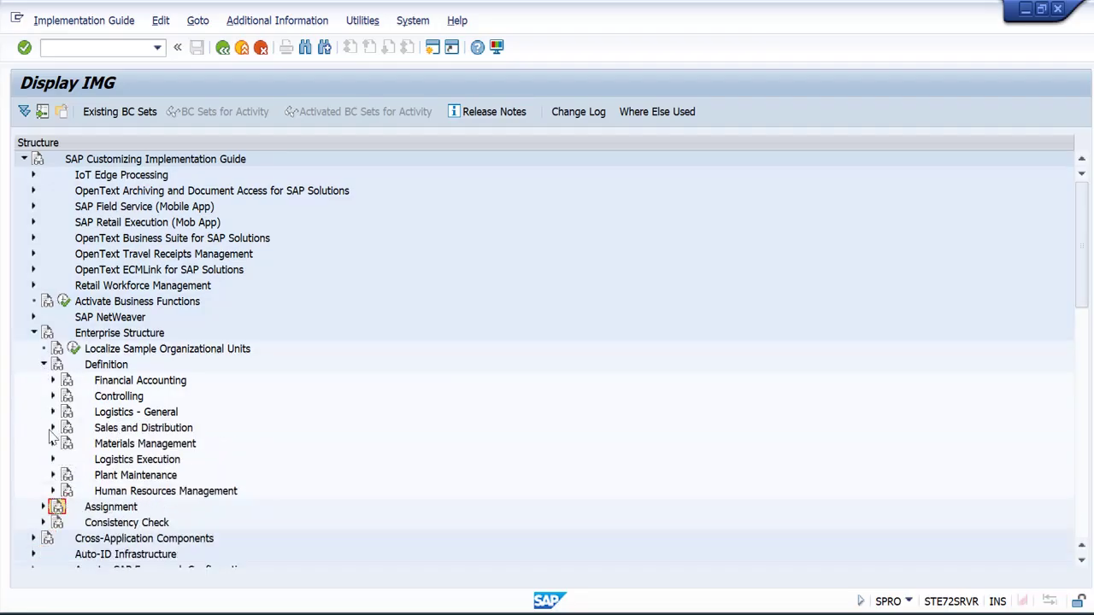
{"action": "left_click", "coordinate": [53, 443]}
{"action": "left_click", "coordinate": [92, 476]}
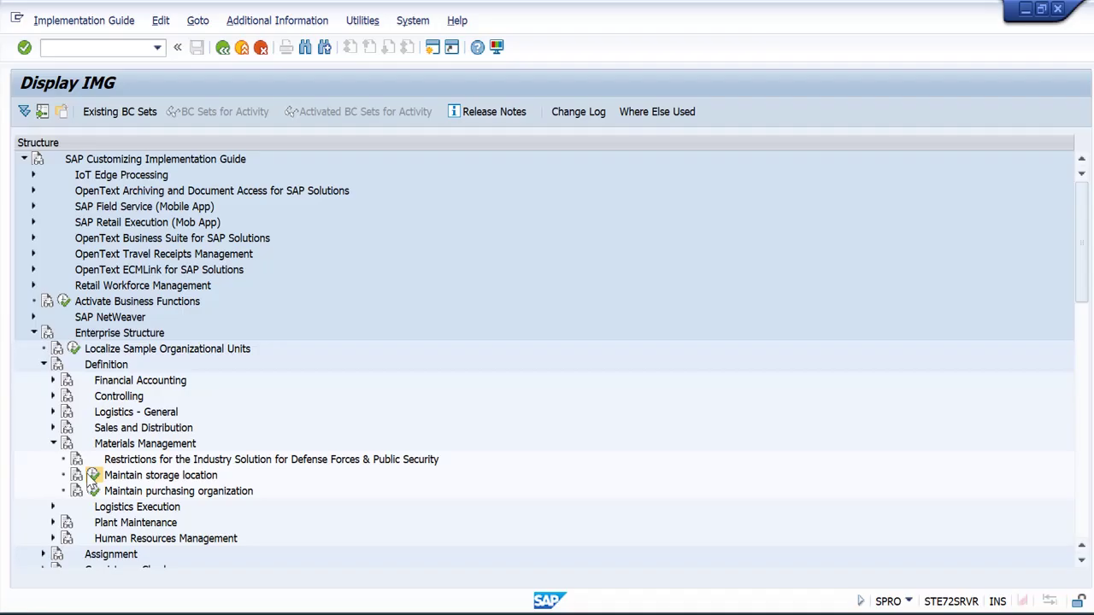
{"action": "key", "text": "Return"}
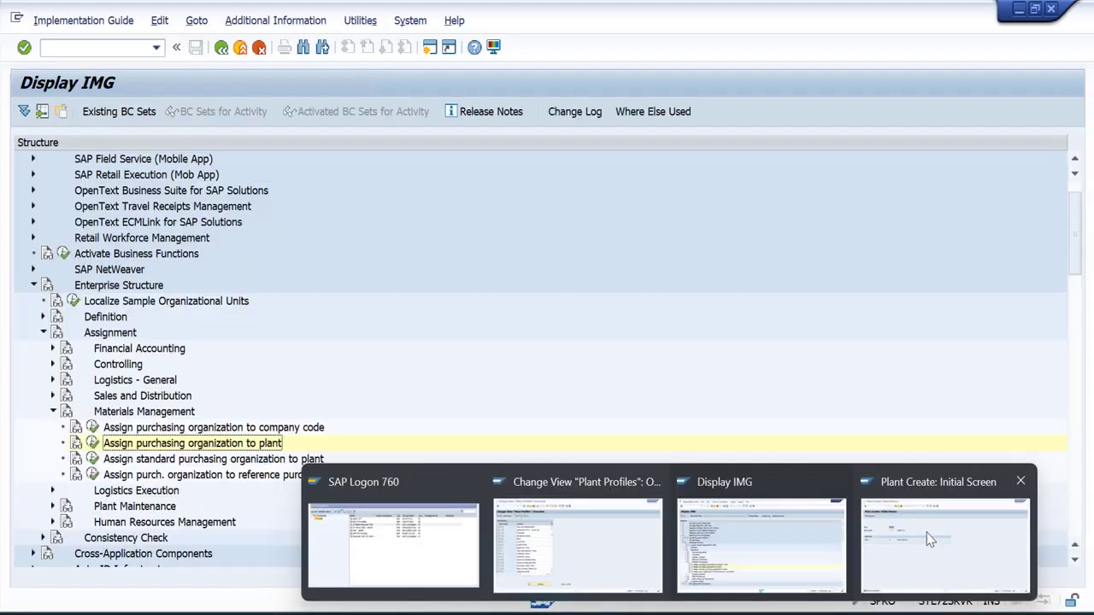
Switch to the SAP session showing the Plant Create initial screen
{"action": "left_click", "coordinate": [932, 538]}
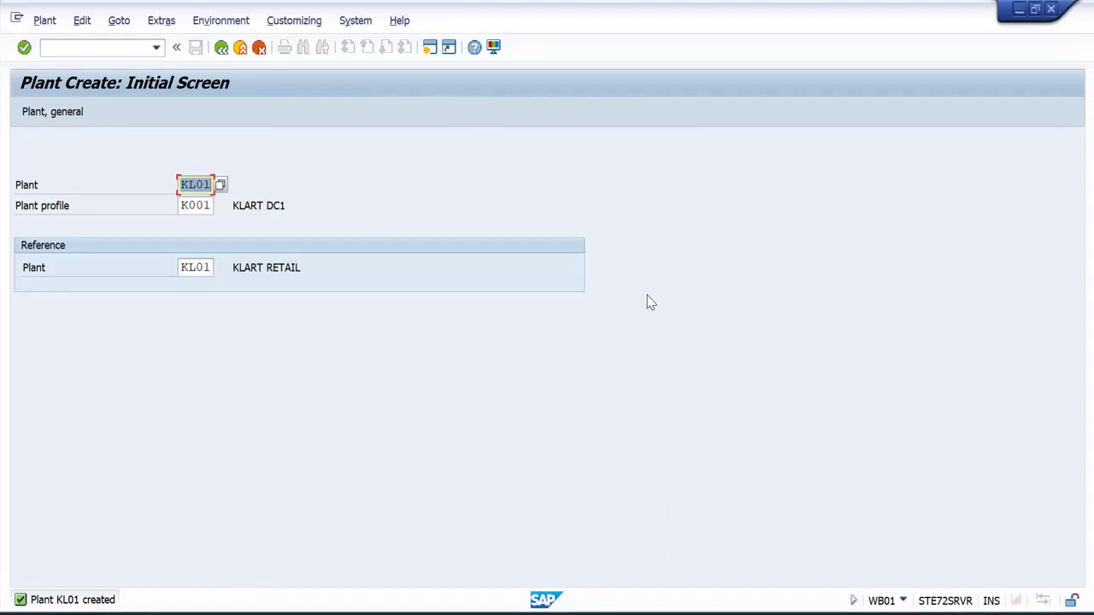